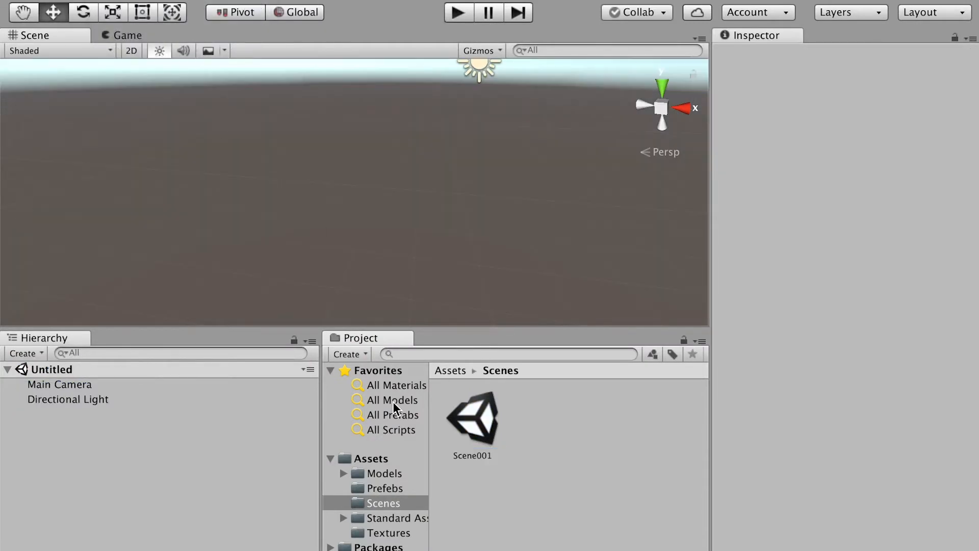
Save the untitled scene as Scene002 in the project's Scenes folder
key(super+s)
click(849, 189)
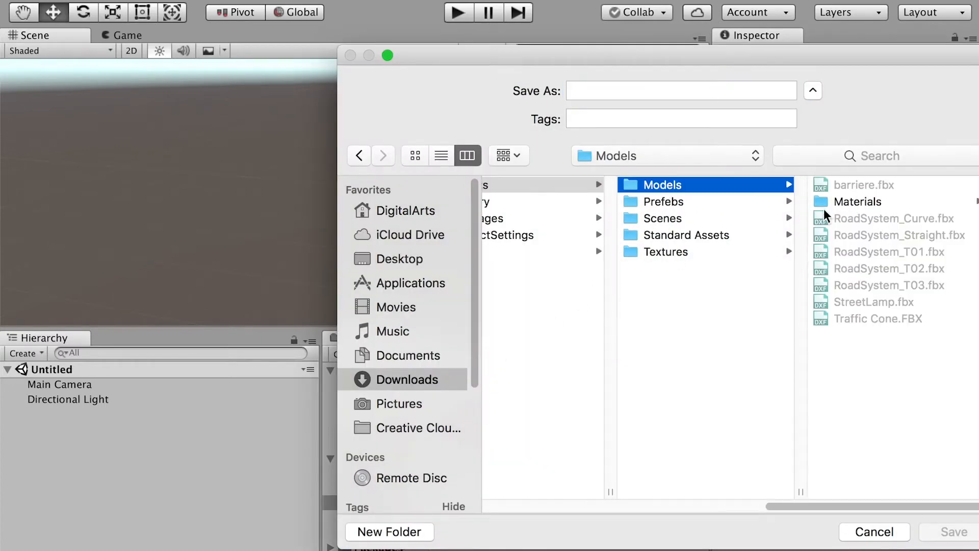
click(724, 219)
click(852, 177)
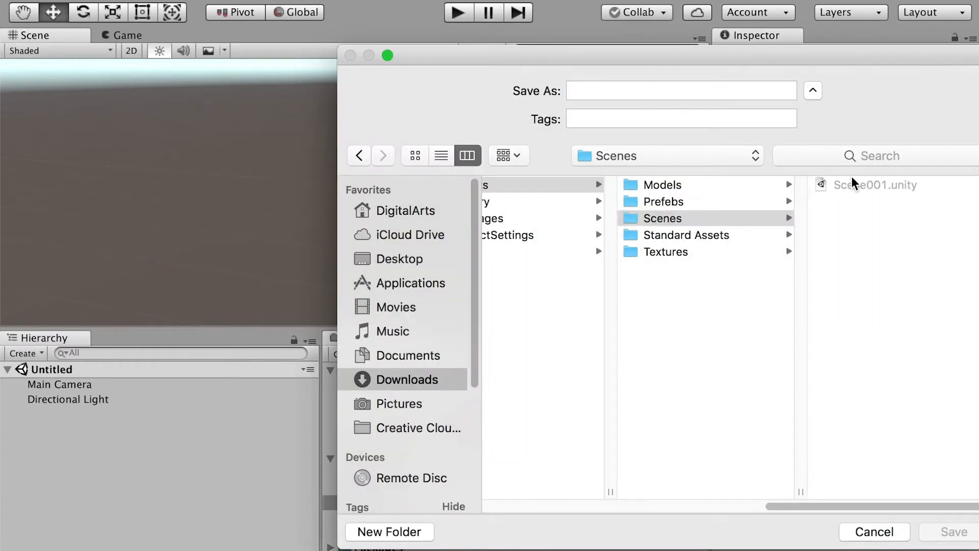
click(837, 184)
drag(627, 91, 616, 92)
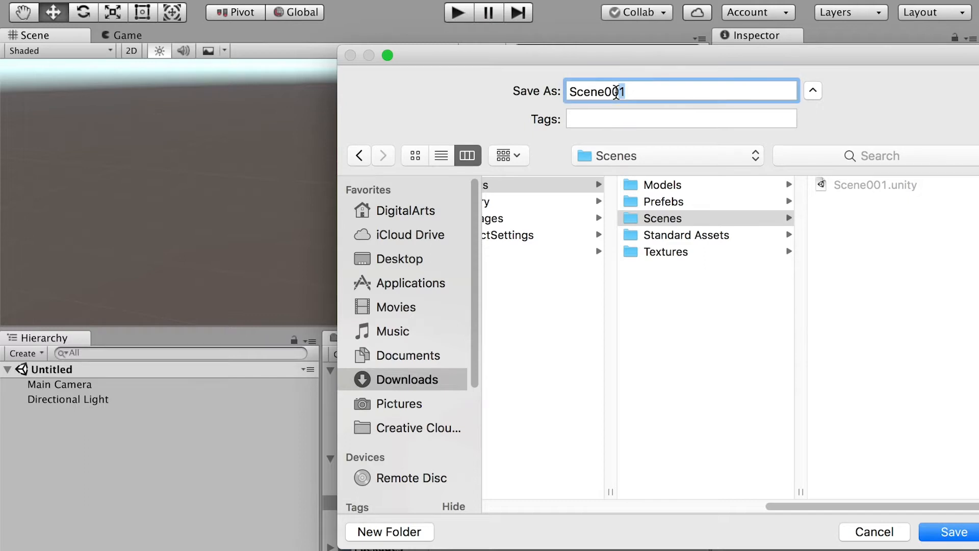
key(Return)
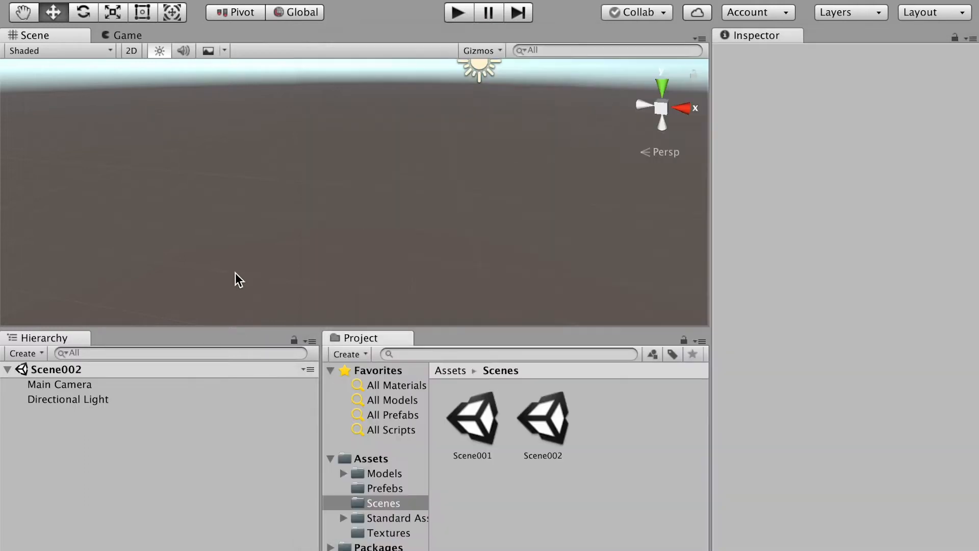
Inspect the properties of the Main Camera and the Directional Light
click(59, 388)
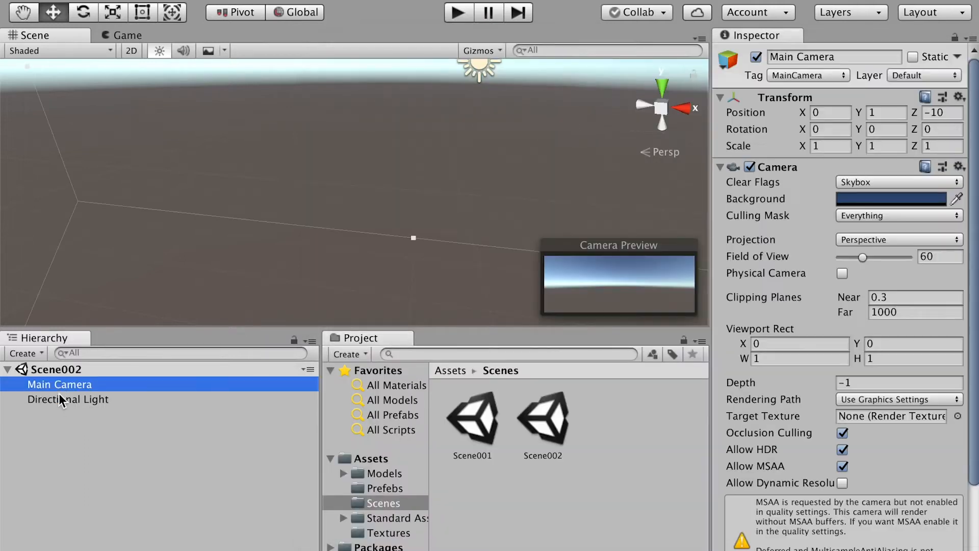
click(57, 401)
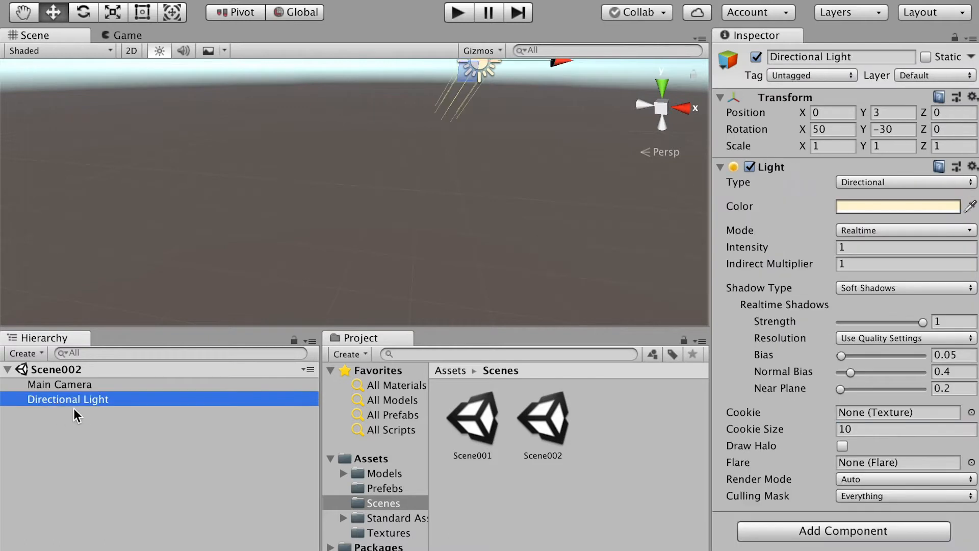
click(124, 445)
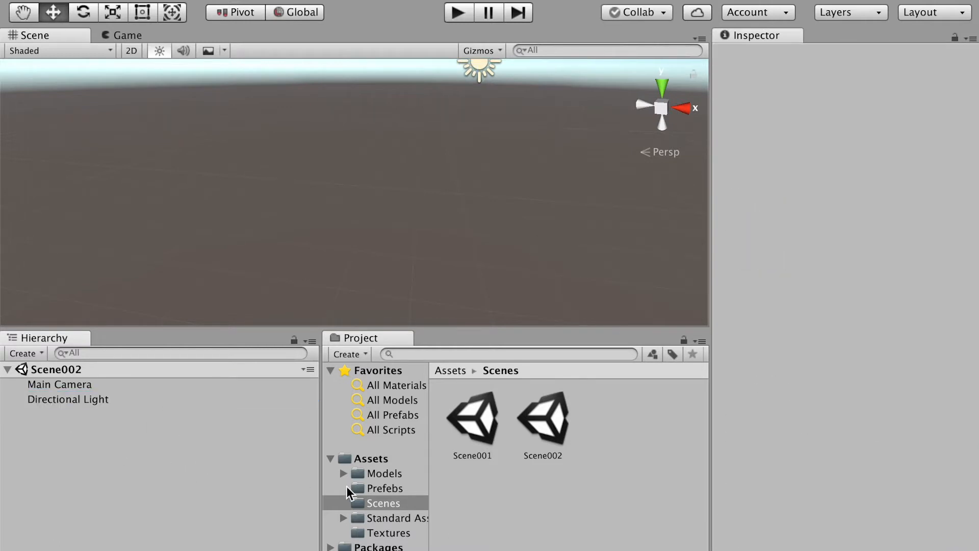
Add the RoadSystem_Straight model from the Models folder to the scene and set its position to X 0, Y 0, Z 0
click(387, 473)
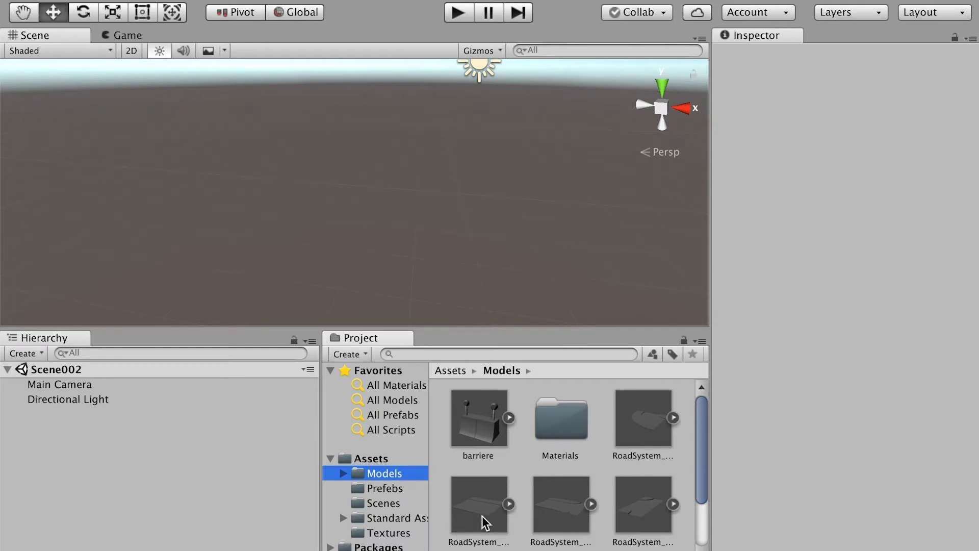
drag(477, 512, 332, 214)
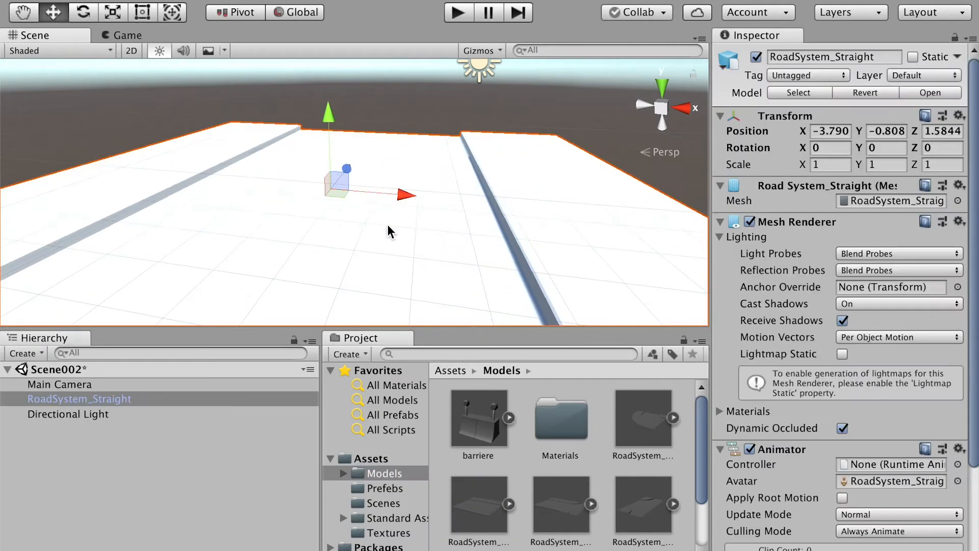
click(842, 130)
text(0)
key(Tab)
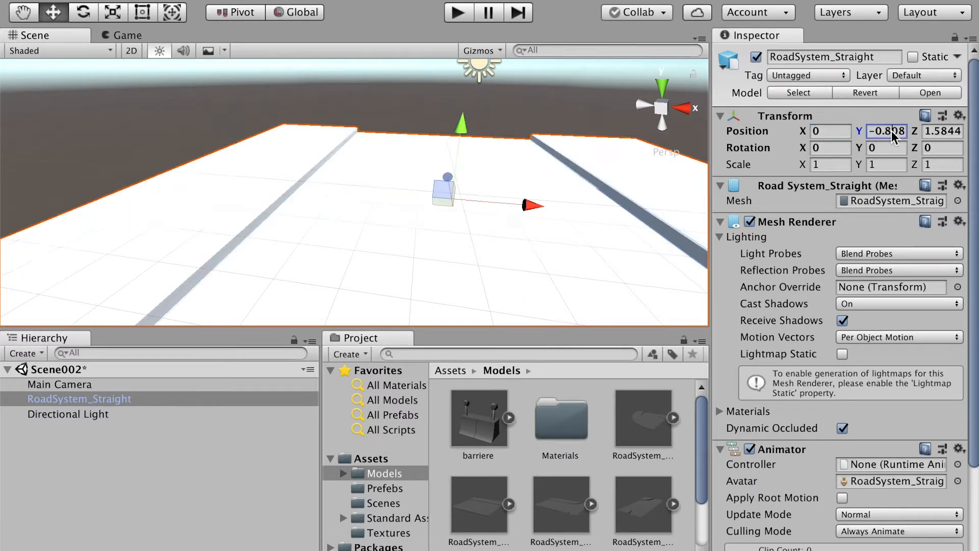
text(0)
click(935, 131)
text(0)
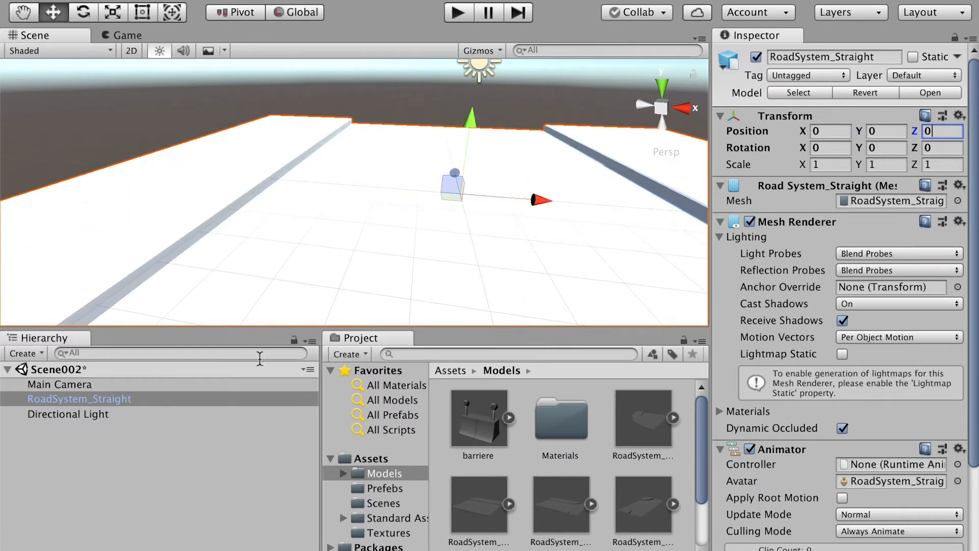
click(135, 442)
click(78, 403)
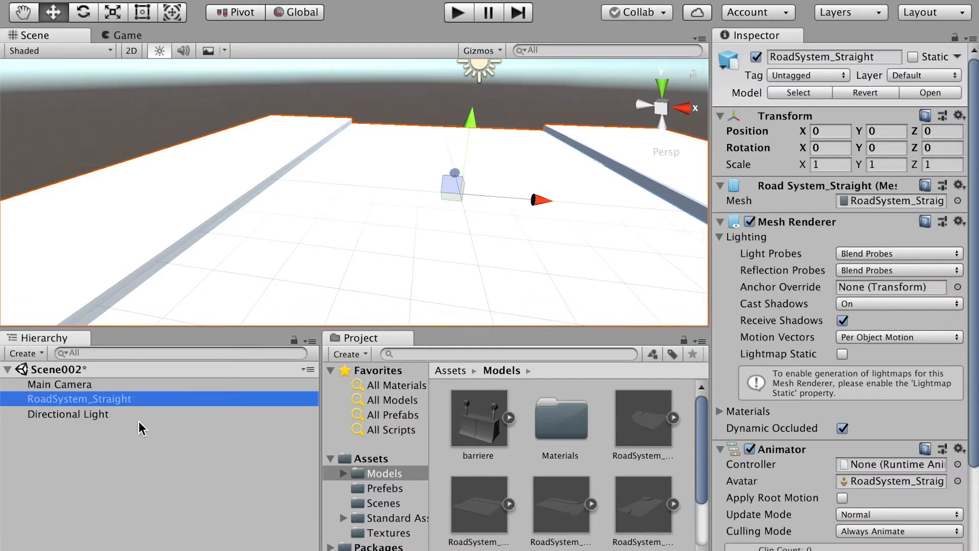
click(197, 474)
Add the barriere model to the scene and set its position to X 0, Y 0, Z 0
drag(478, 434, 413, 229)
click(826, 131)
text(0)
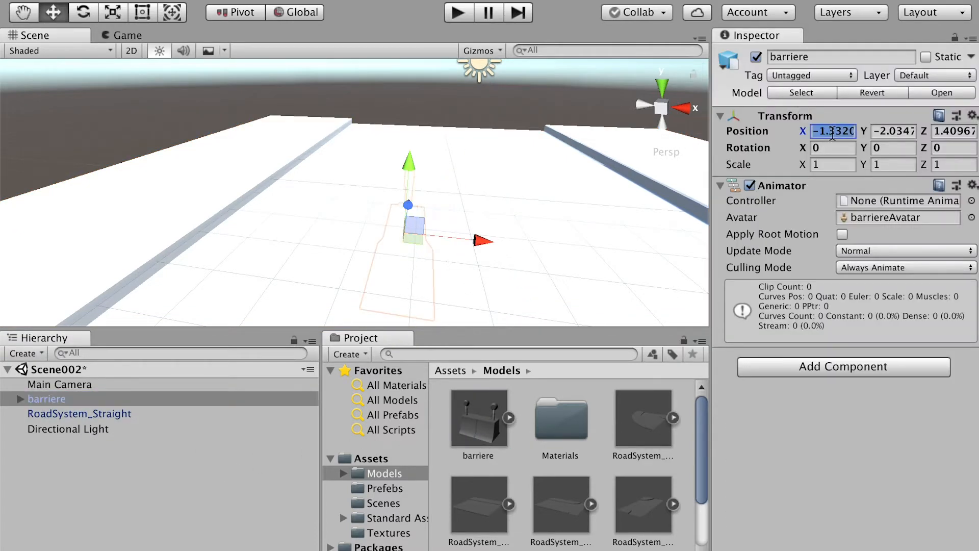
click(875, 132)
text(0)
click(943, 131)
text(0)
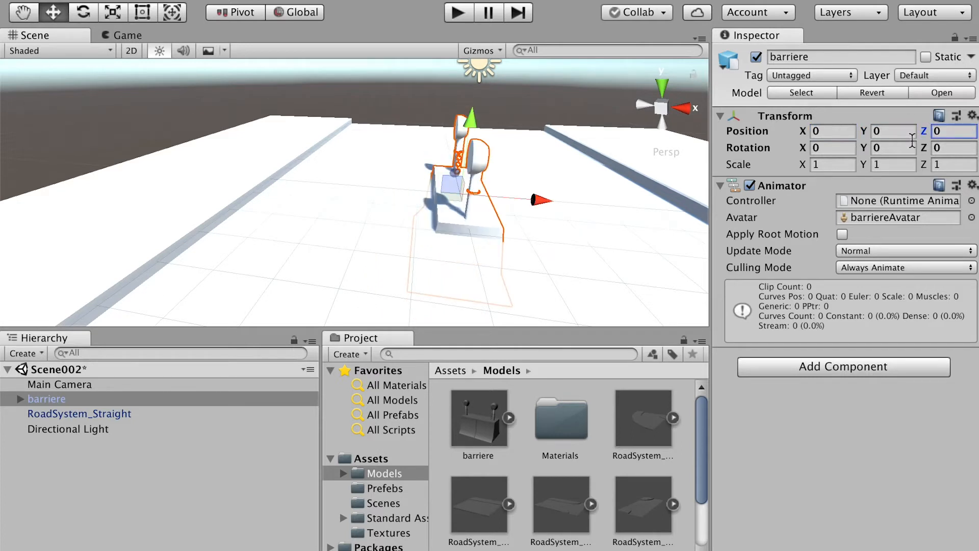
Move the barrier up and onto the sidewalk, to about X -6.63 and Y 1.9
drag(469, 118, 470, 62)
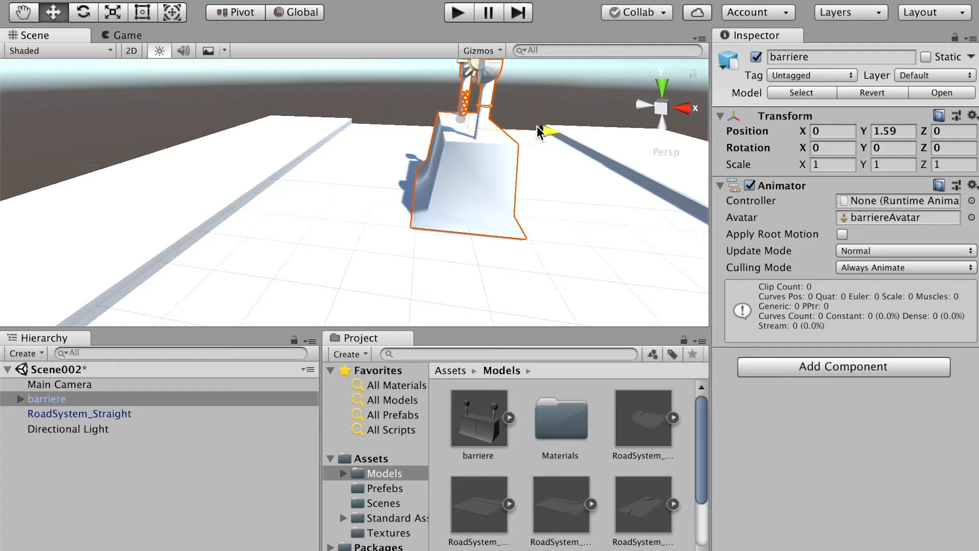
drag(545, 131, 141, 96)
drag(206, 82, 202, 74)
alt+drag(376, 149, 494, 186)
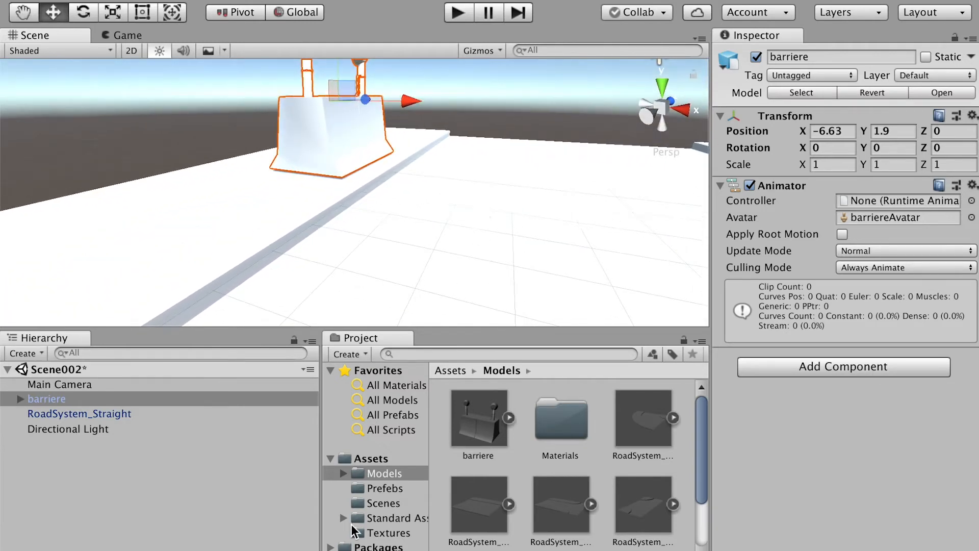
Check the available textures, and create a material named barriereM in the Models folder
click(399, 531)
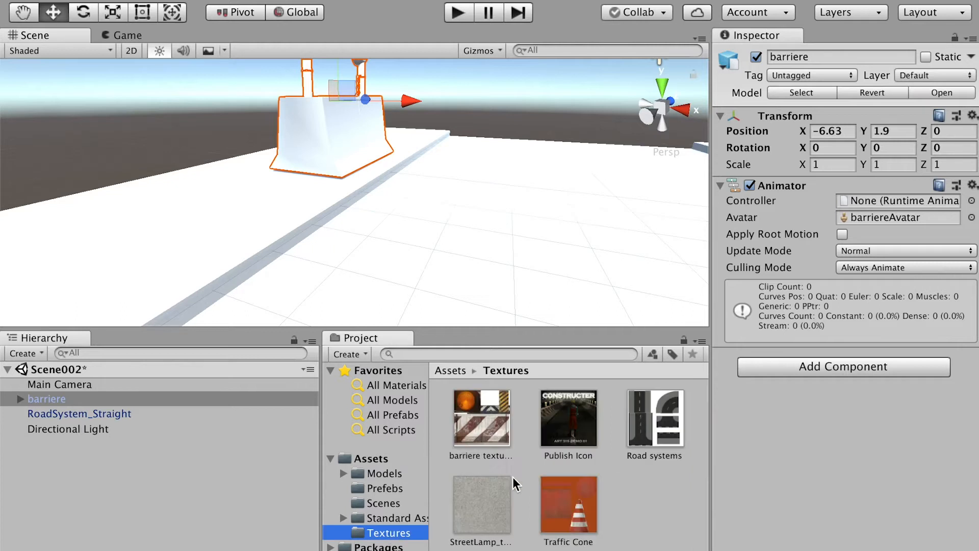
click(392, 473)
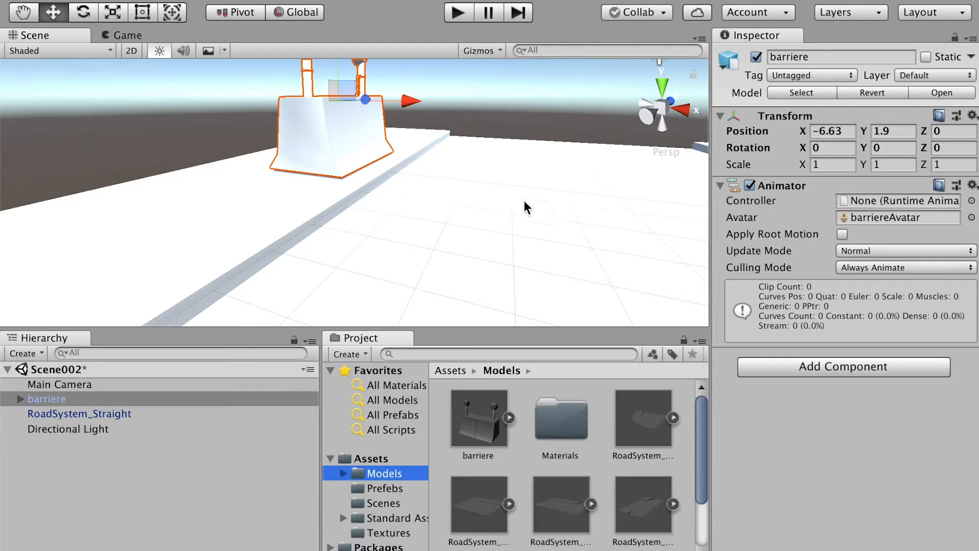
right_click(520, 463)
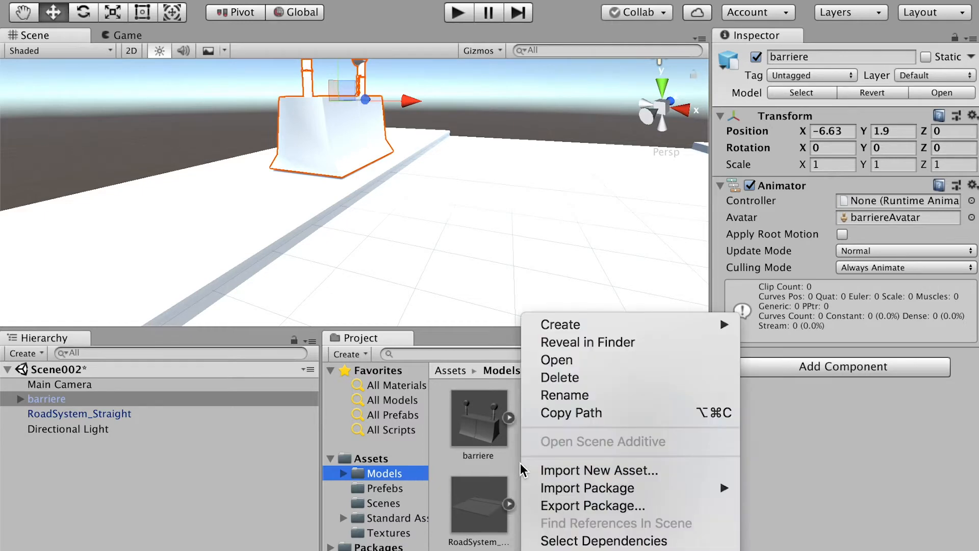
mouse_move(561, 324)
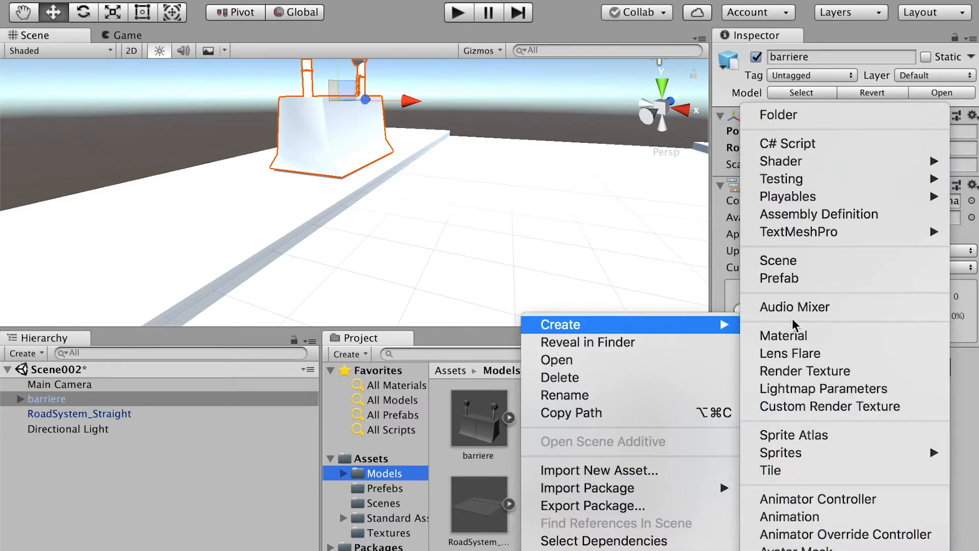
click(749, 335)
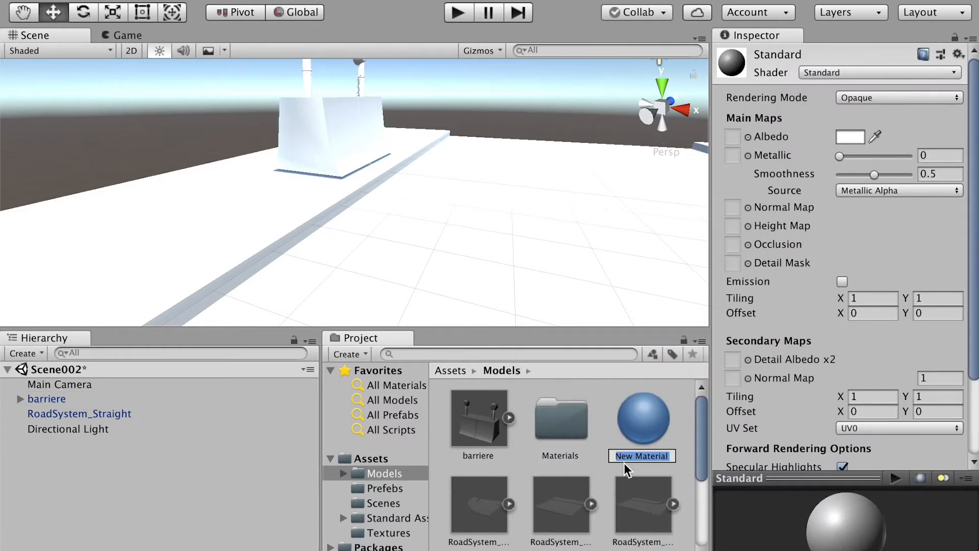
text(barriereM)
key(Return)
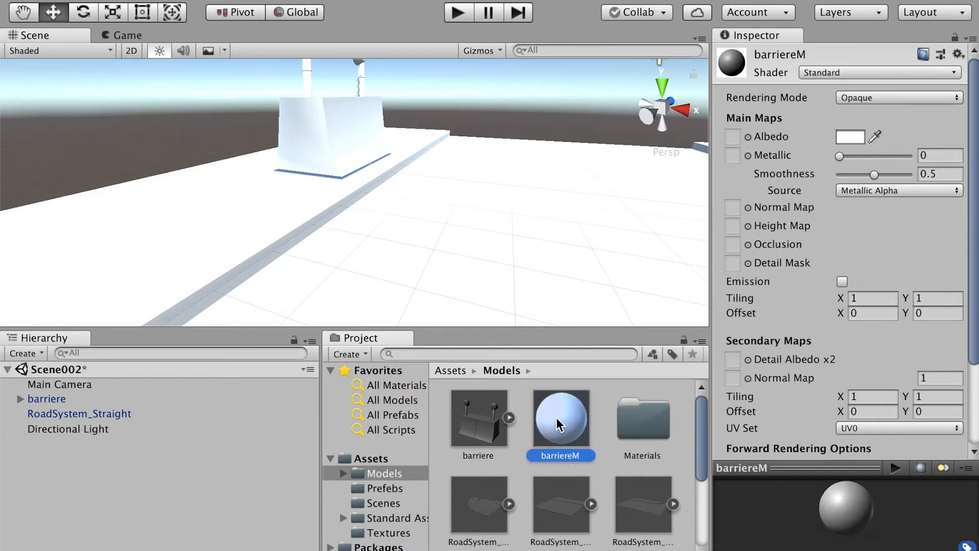
Assign the barriere texture as barriereM's albedo map and apply the material to the barrier
click(747, 138)
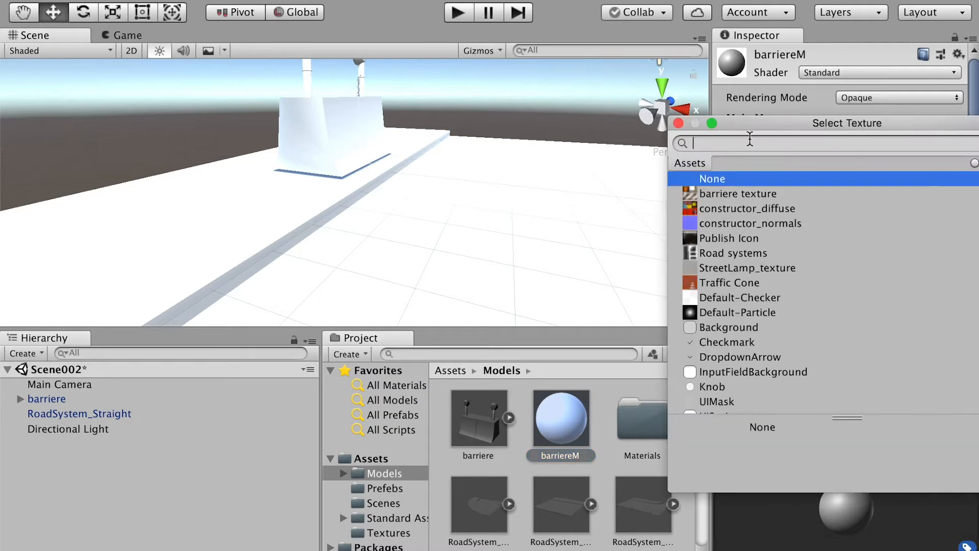
click(735, 192)
click(597, 107)
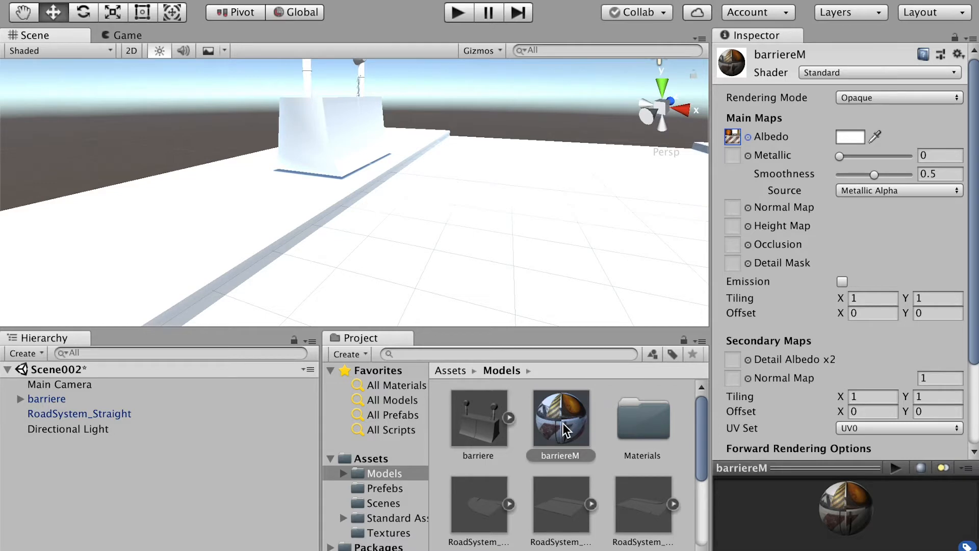
drag(563, 429, 343, 131)
alt+drag(407, 136, 504, 151)
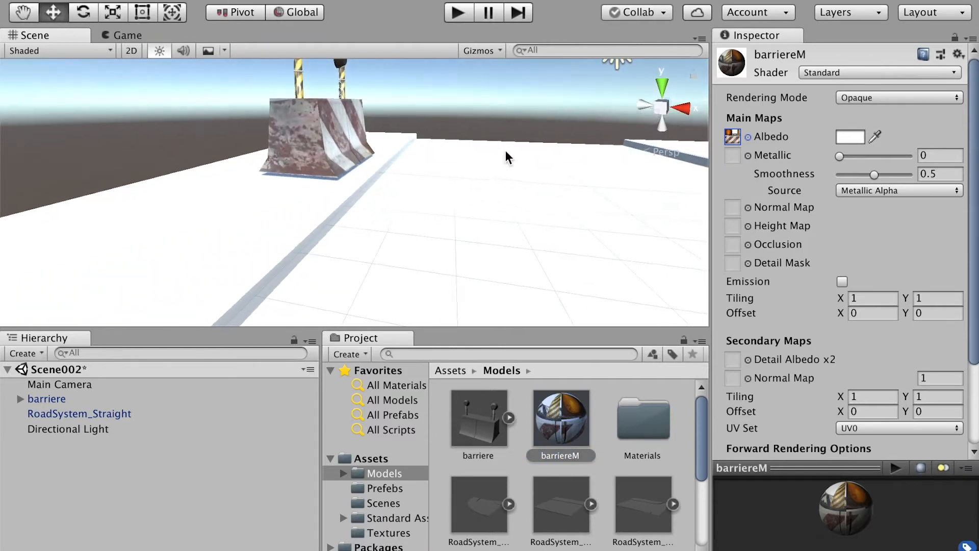
Create a second material in the Models folder and name it RoadM
click(479, 239)
right_click(597, 463)
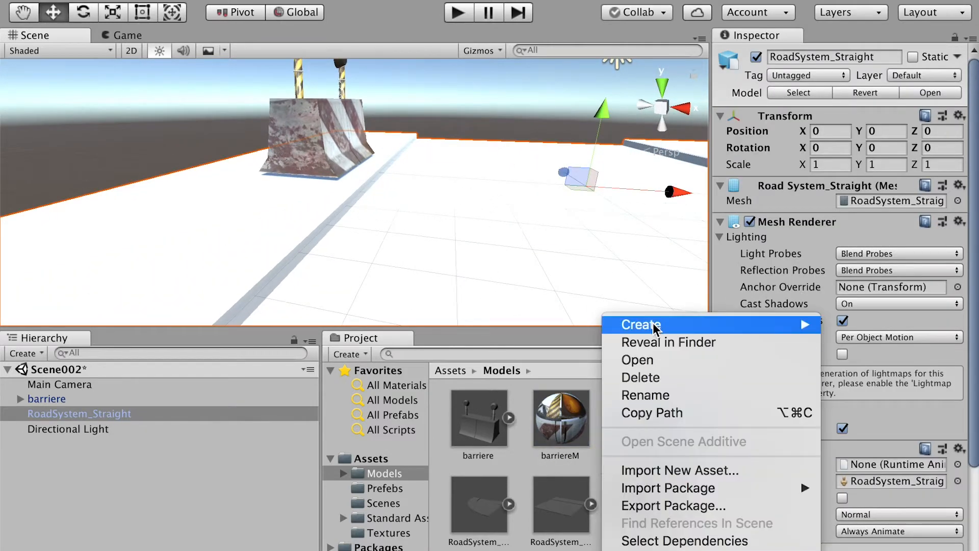
mouse_move(651, 324)
click(905, 342)
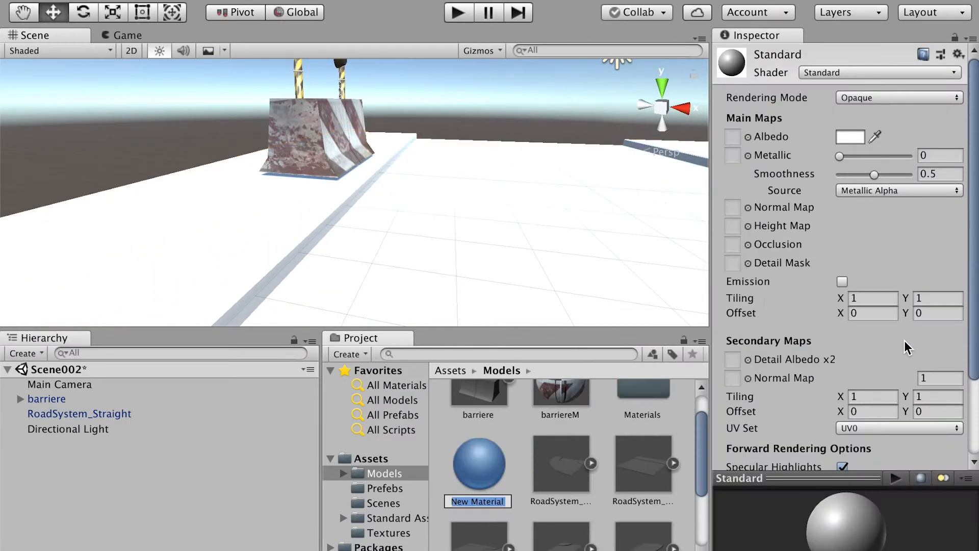
text(Road)
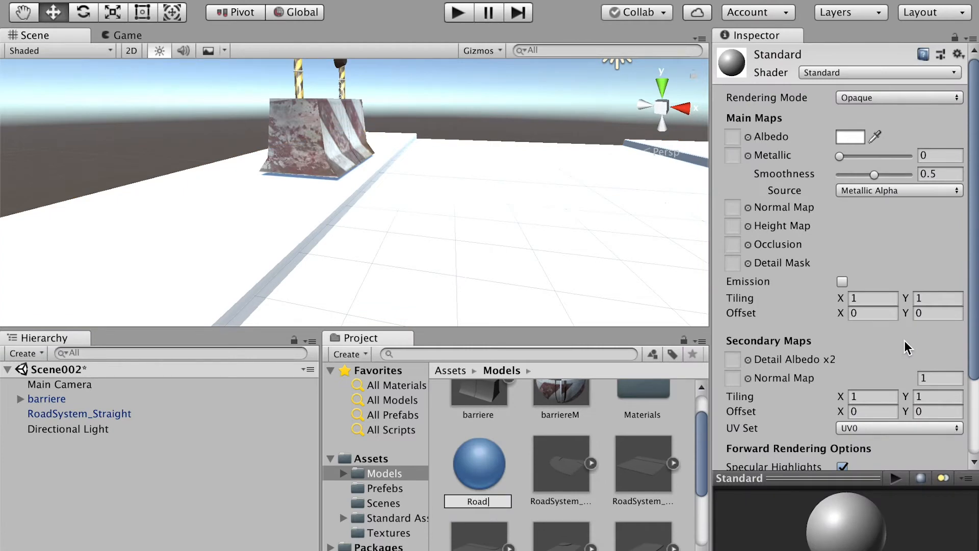
text(M)
key(Return)
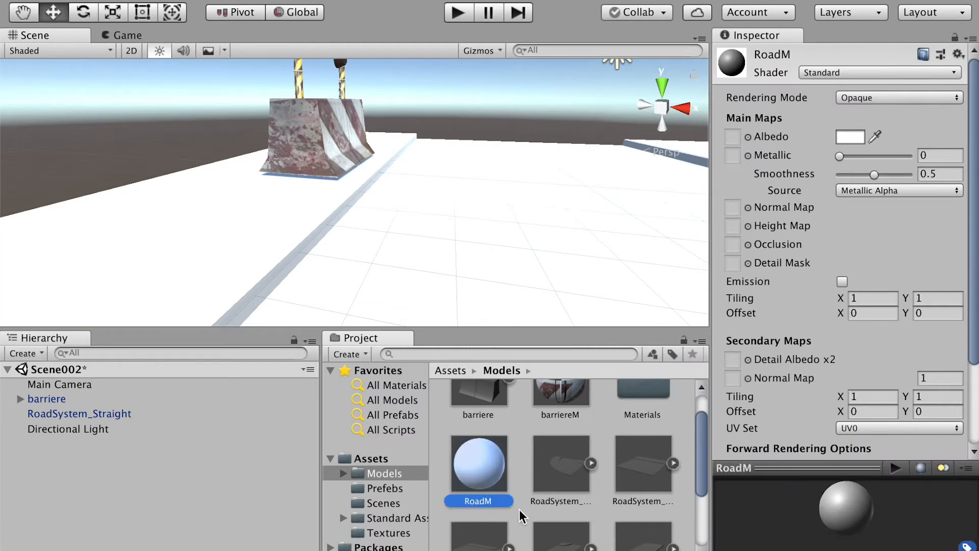
Assign the Road systems texture as RoadM's albedo map and apply the material to the straight road
click(748, 137)
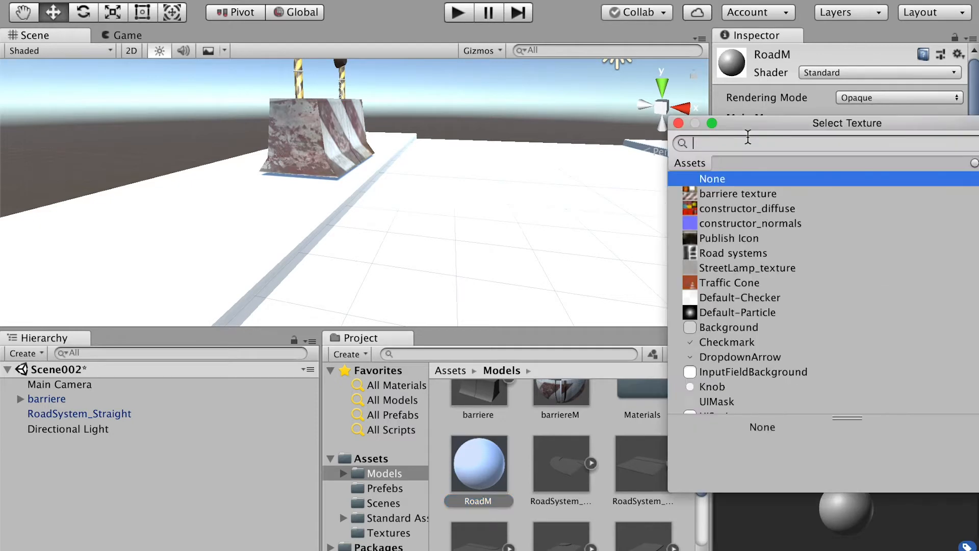
click(724, 253)
double_click(726, 253)
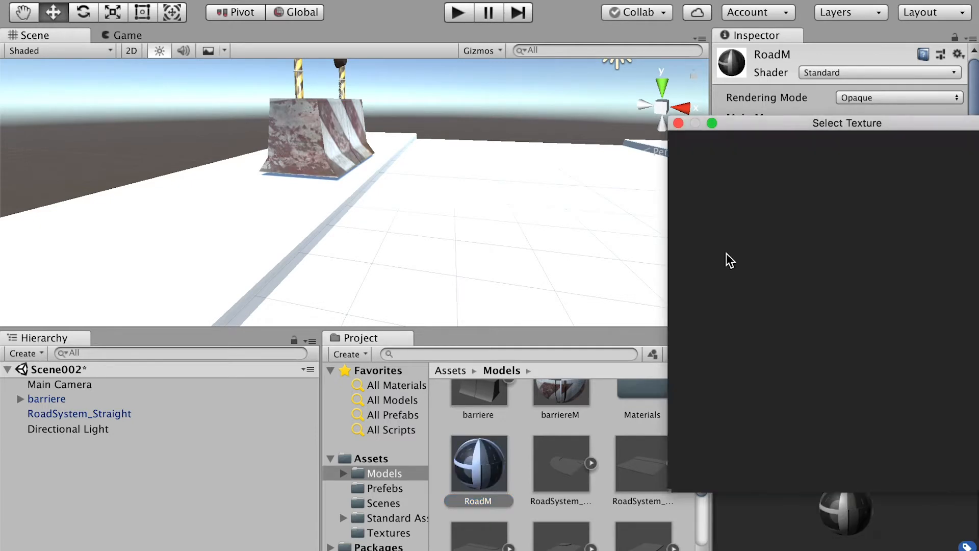
drag(478, 462, 406, 177)
alt+right_drag(407, 177, 393, 226)
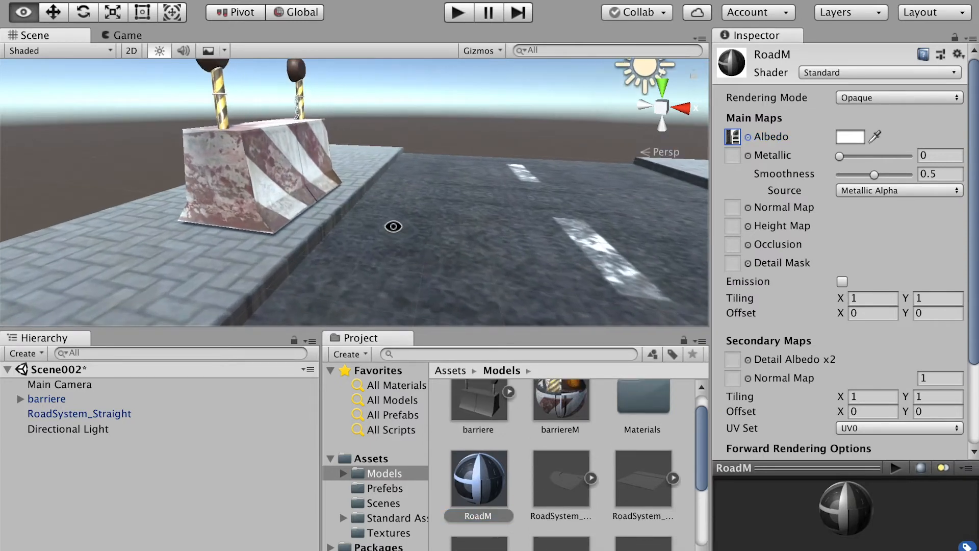
alt+drag(393, 225, 551, 216)
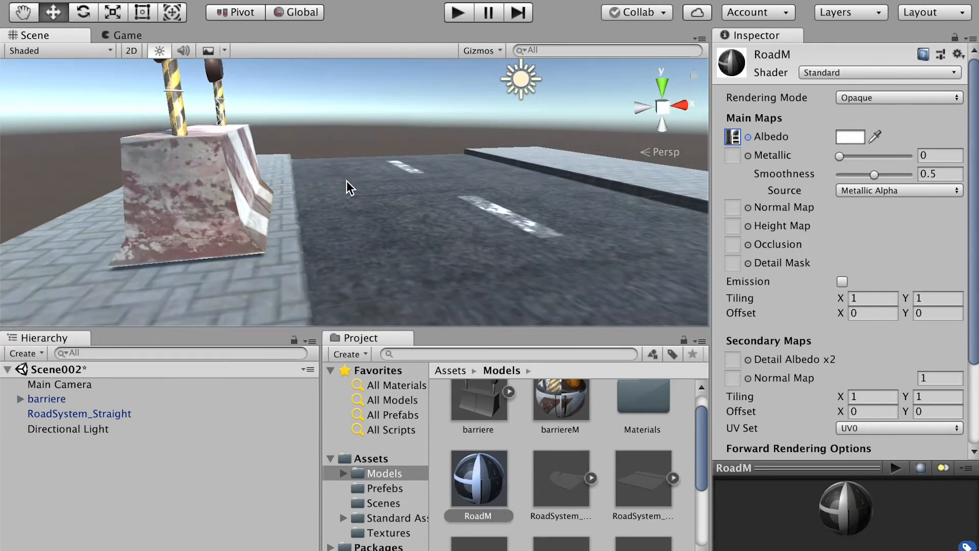
alt+drag(332, 118, 317, 147)
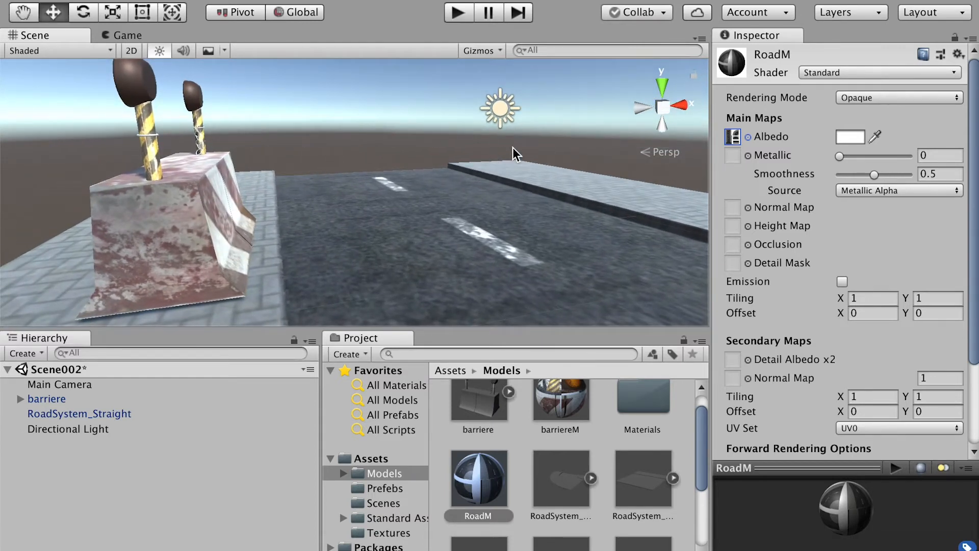
Set the Directional Light's color to a dark night blue, hexadecimal 00043D
click(500, 114)
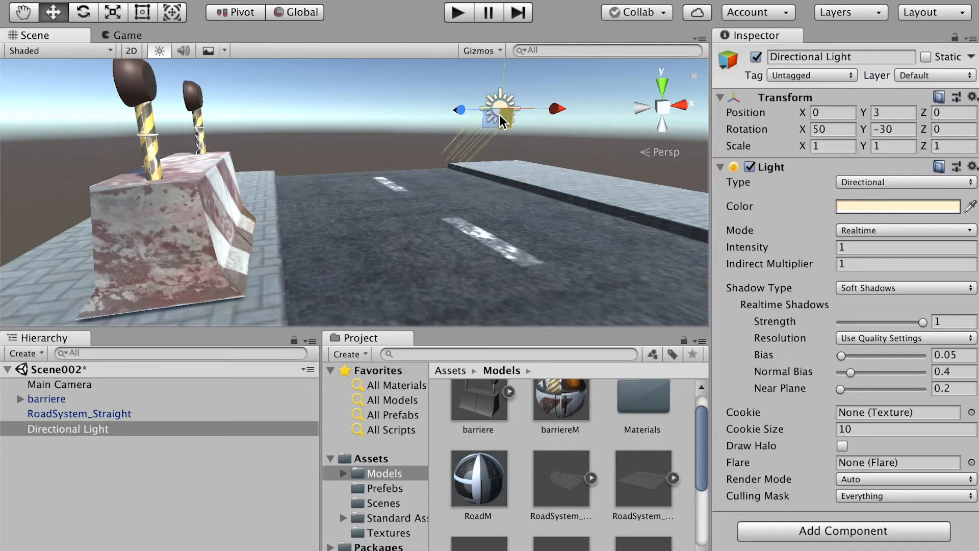
alt+drag(501, 117, 426, 176)
middle_drag(425, 176, 319, 199)
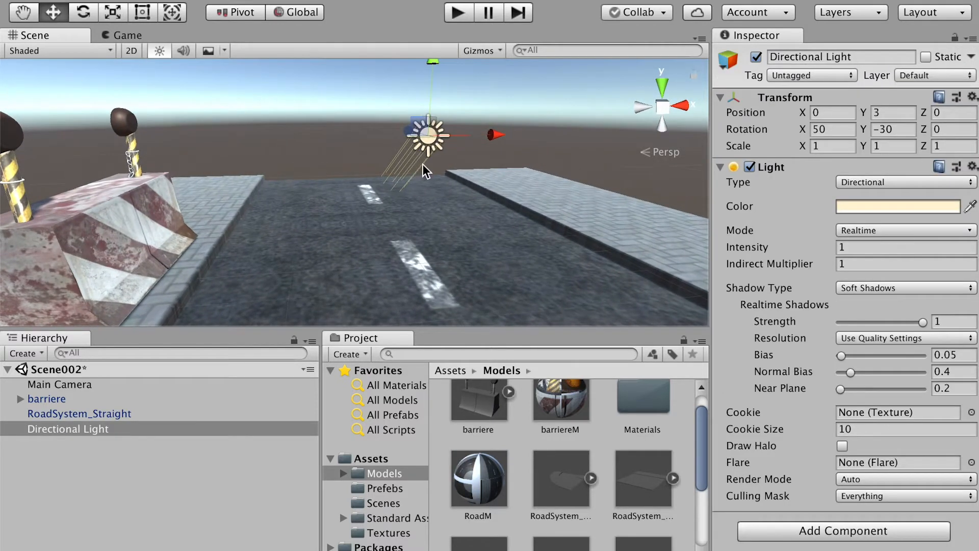
alt+drag(404, 188, 431, 199)
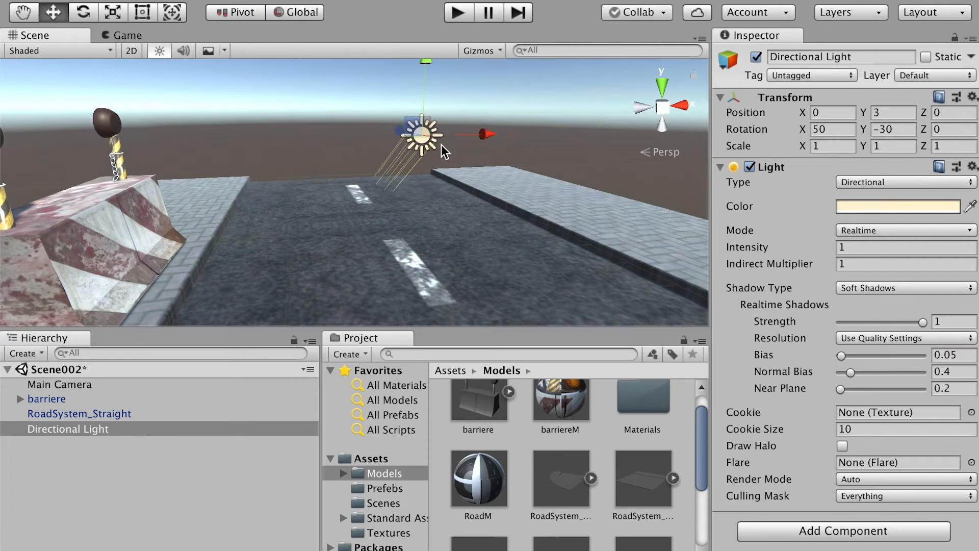
alt+drag(441, 151, 563, 189)
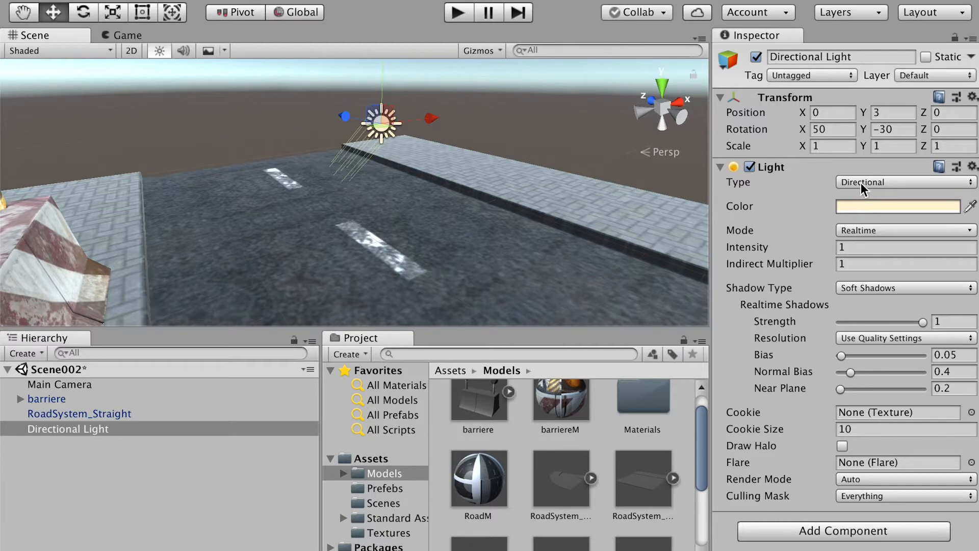
alt+drag(480, 196, 293, 172)
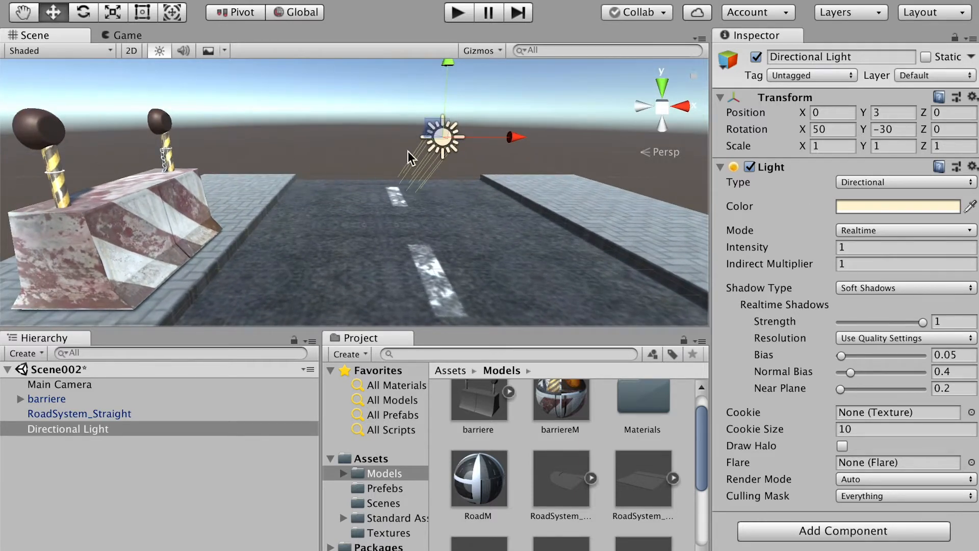
click(883, 205)
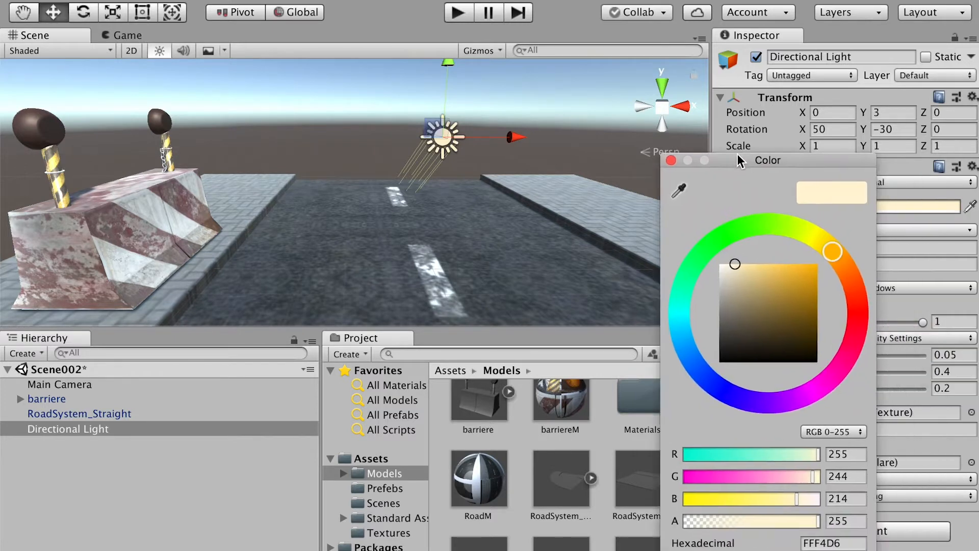
drag(586, 335, 603, 351)
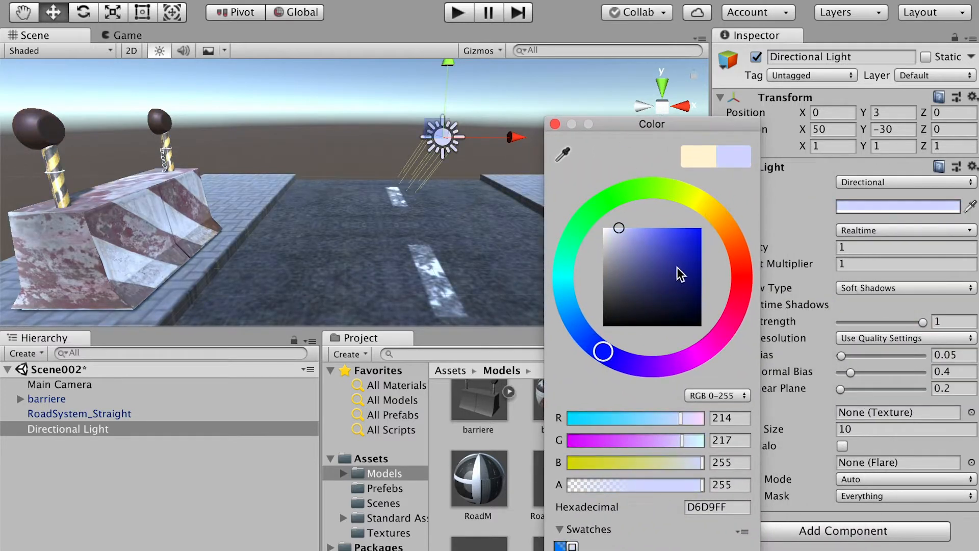
click(692, 278)
drag(693, 278, 715, 304)
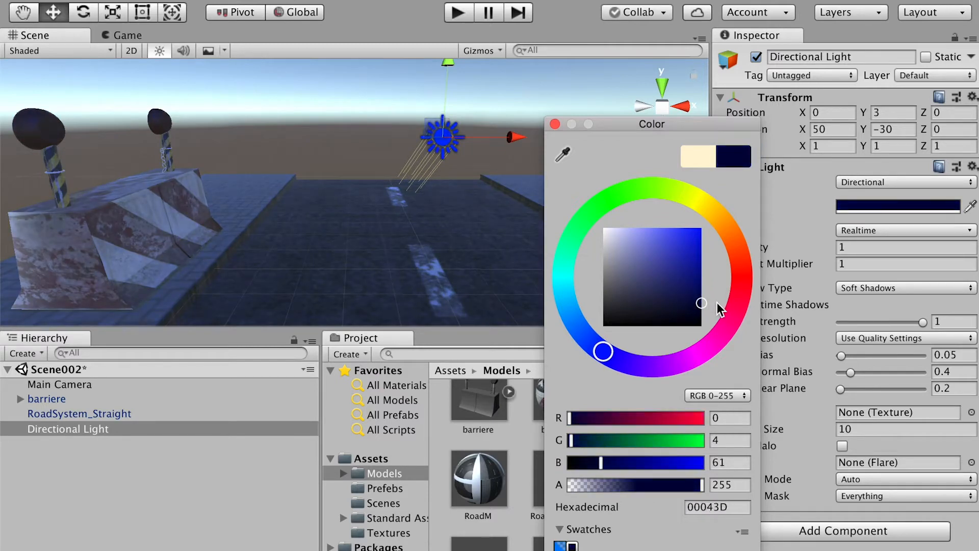
click(334, 117)
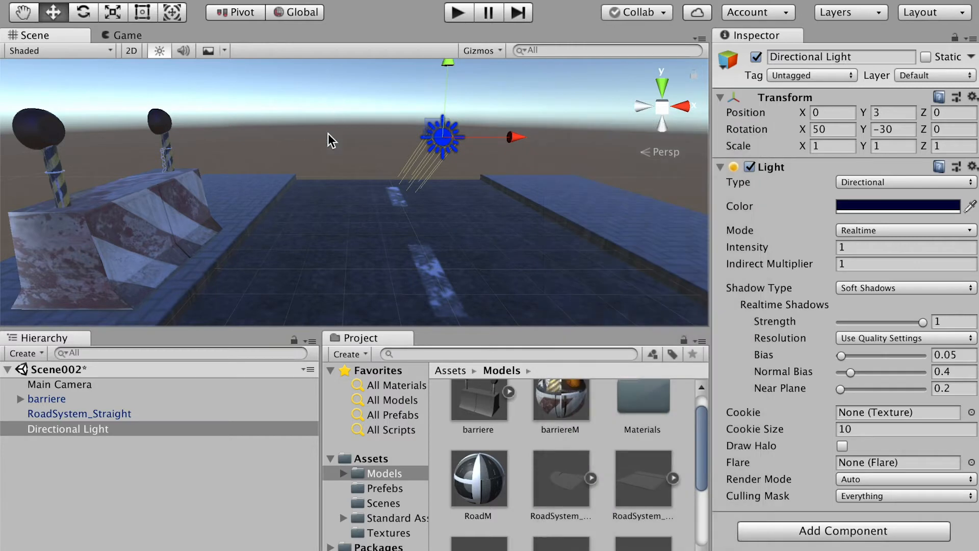
alt+drag(333, 114, 321, 132)
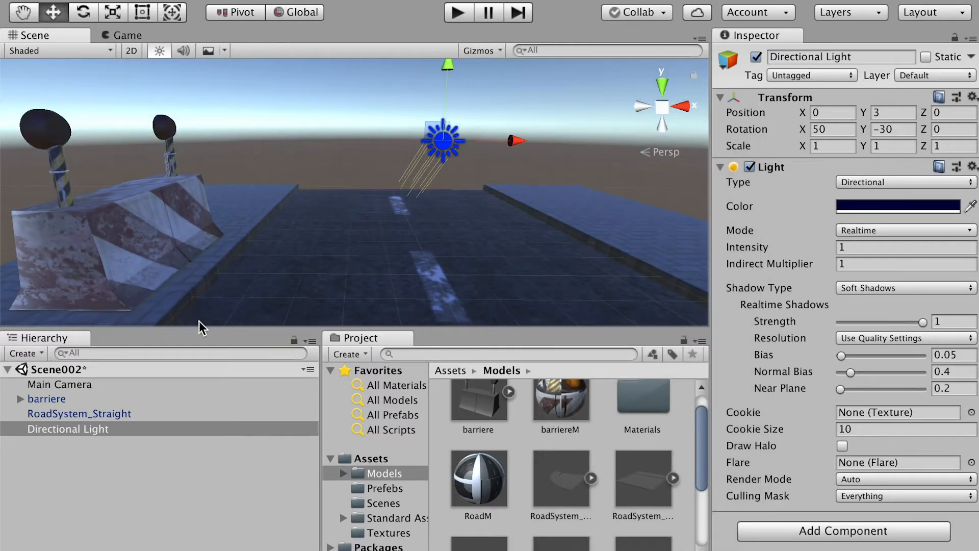
Set the Main Camera's clear flags to Solid Color with a black background (000000), and play the scene
click(70, 390)
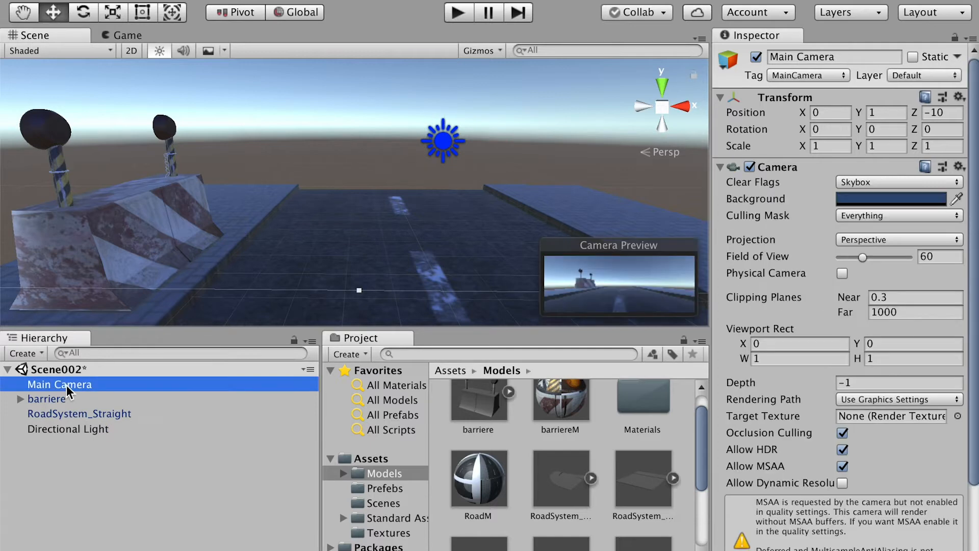
click(855, 182)
click(864, 194)
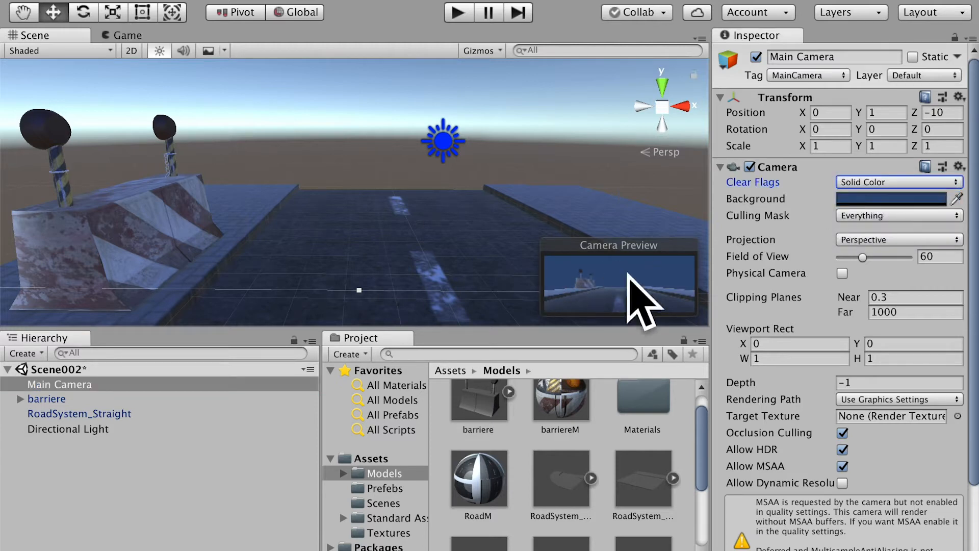
click(878, 200)
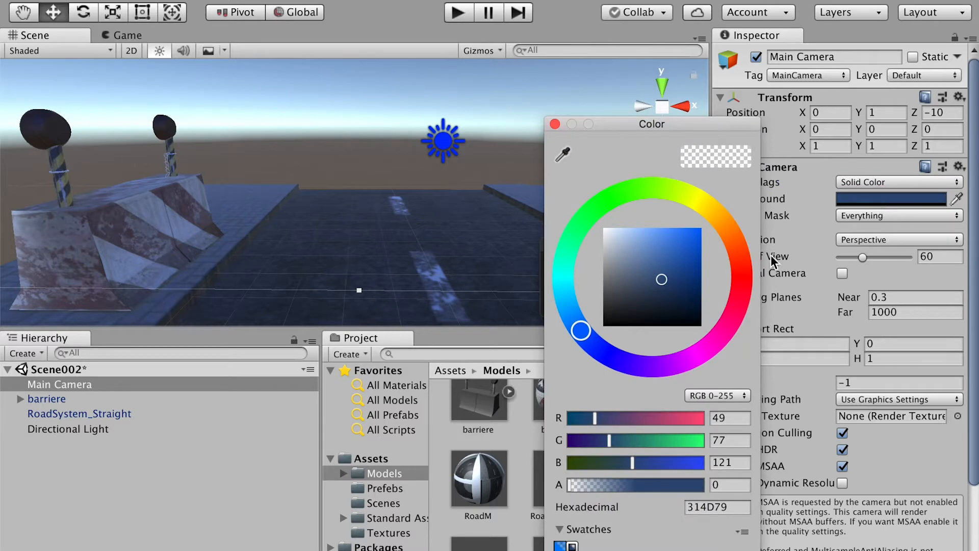
drag(680, 312, 725, 349)
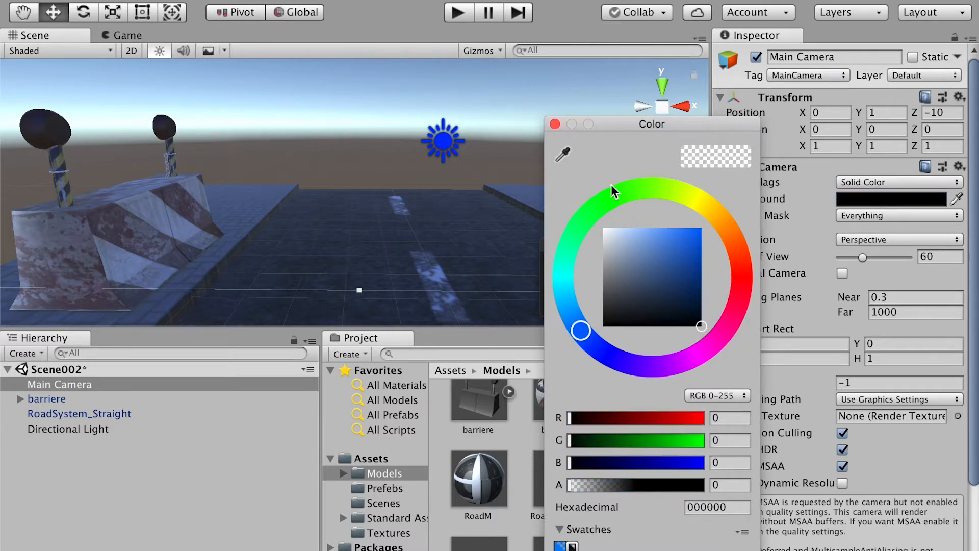
click(555, 123)
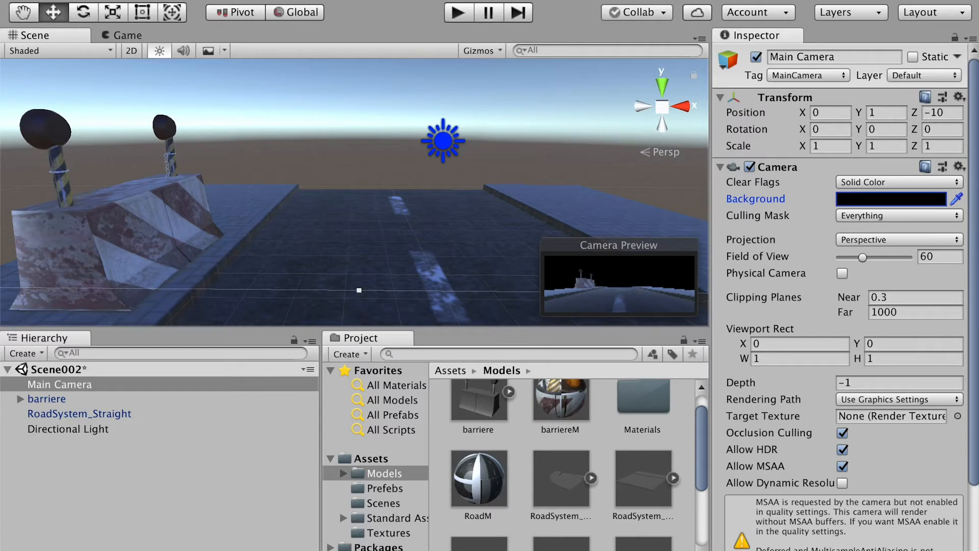
click(456, 15)
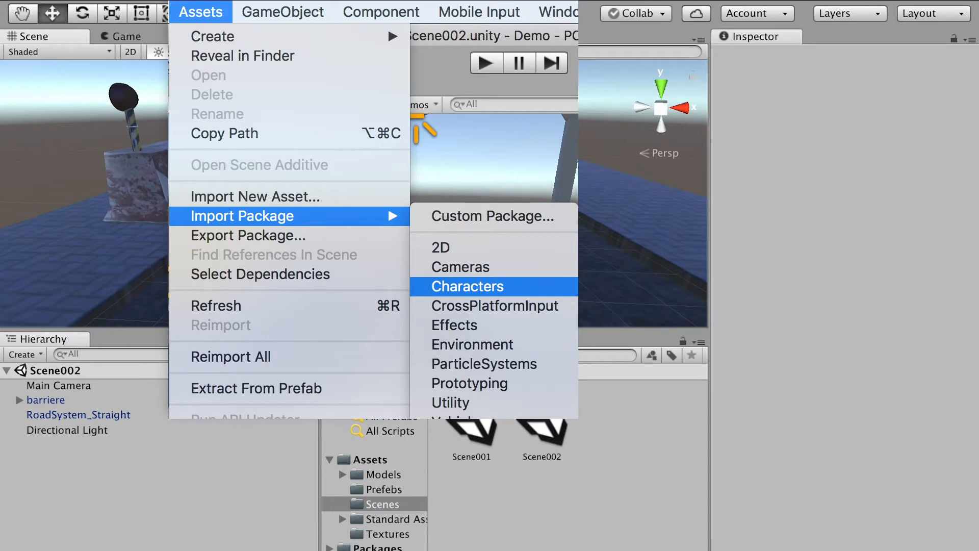
Import the whole Characters standard package and accept the automatic API update
click(488, 286)
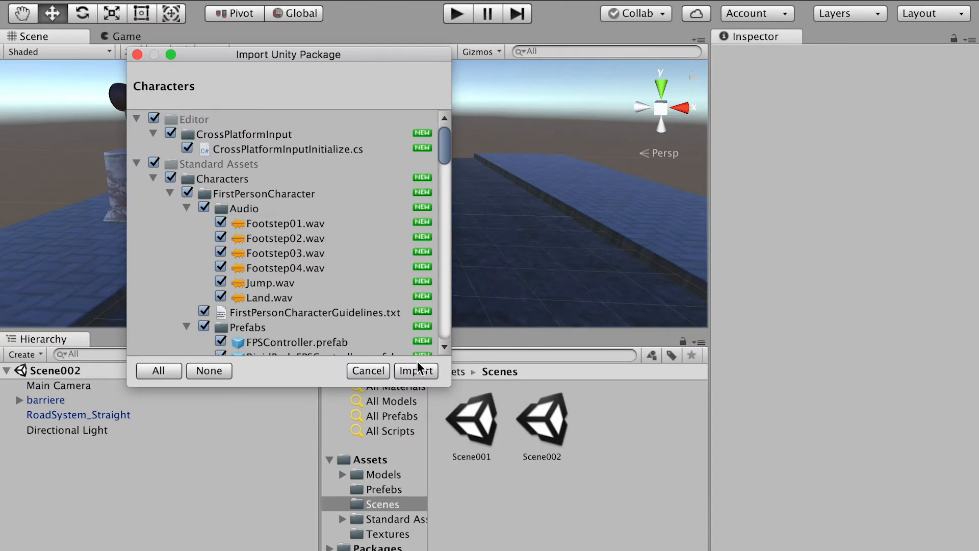
click(416, 370)
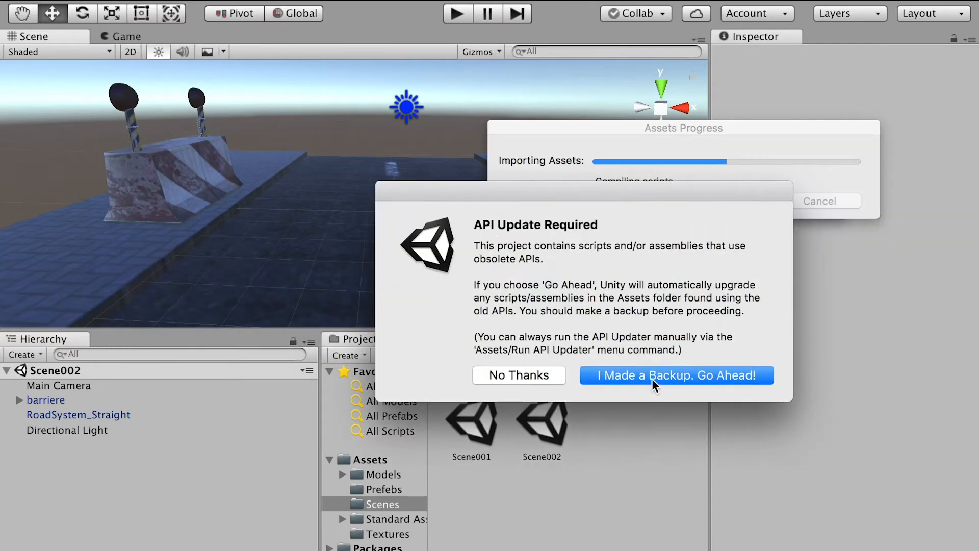
click(692, 375)
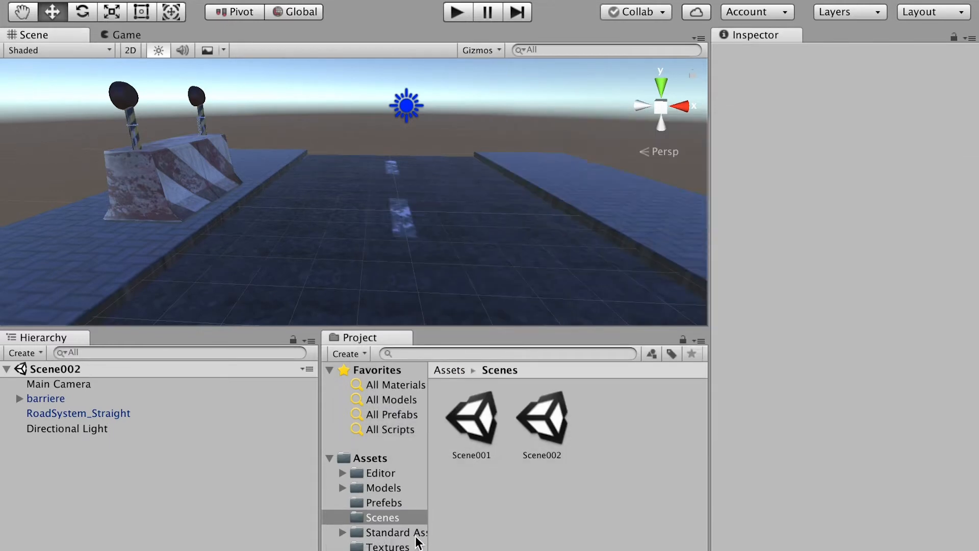
Place the ThirdPersonController prefab from the third-person character's Prefabs folder on the road, at about X -1.05, Y -0.08, Z -5
click(342, 533)
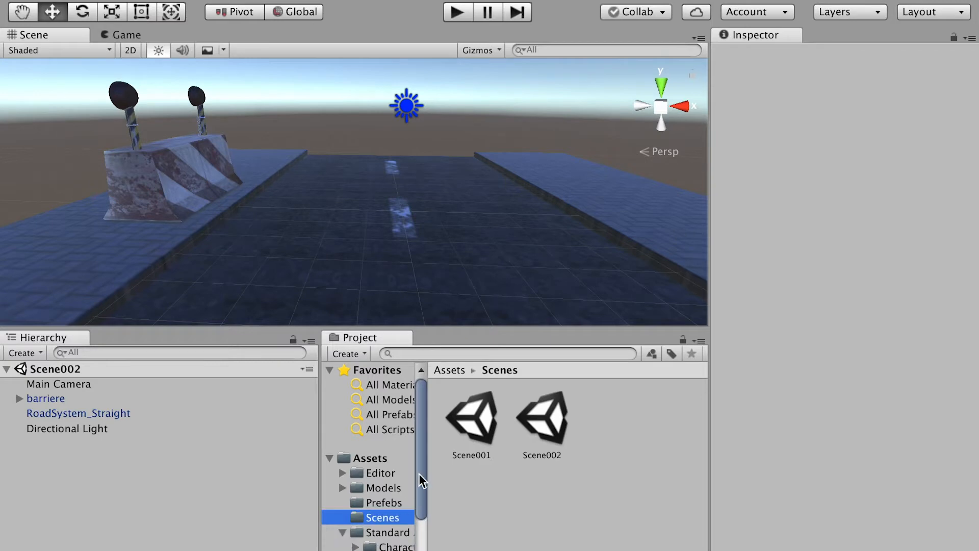
scroll(418, 485, down, 3)
drag(427, 493, 463, 492)
click(428, 512)
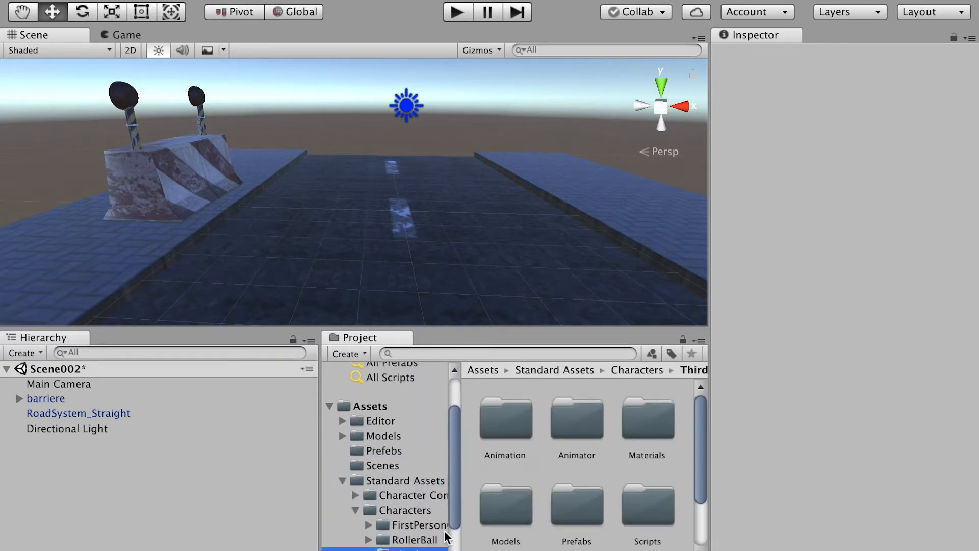
scroll(445, 535, down, 3)
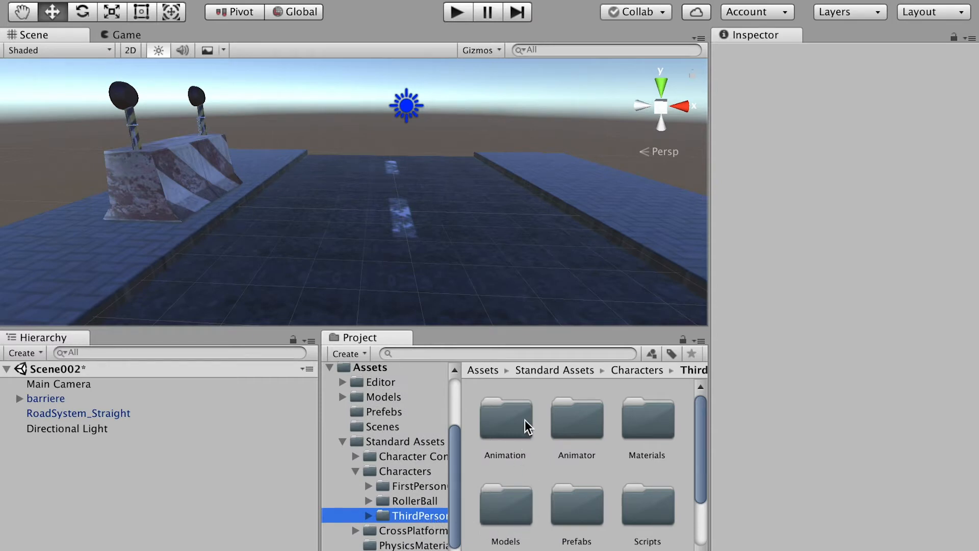
scroll(707, 451, down, 3)
double_click(578, 435)
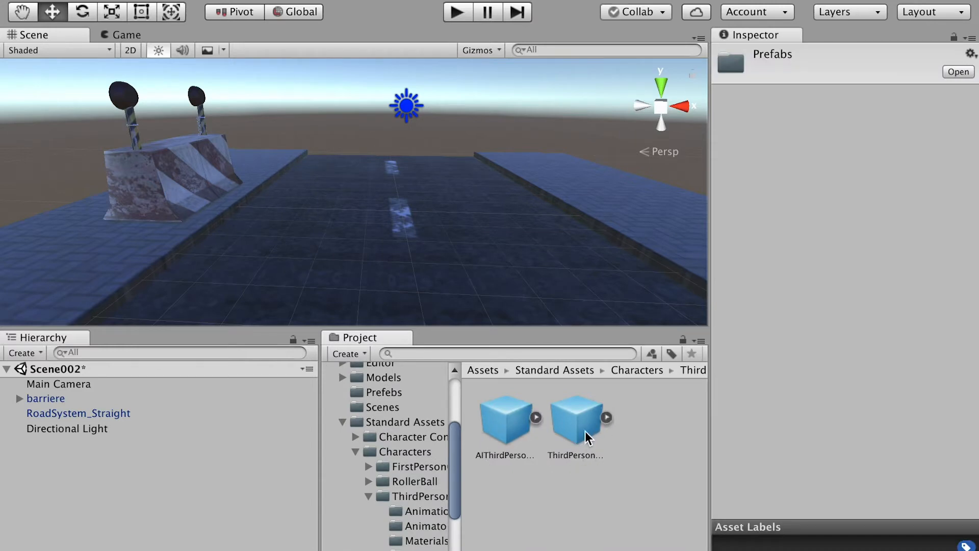
drag(585, 432, 371, 236)
drag(374, 159, 444, 163)
Play the scene to test whether the third-person character stands on the road, and stop the playback
click(456, 12)
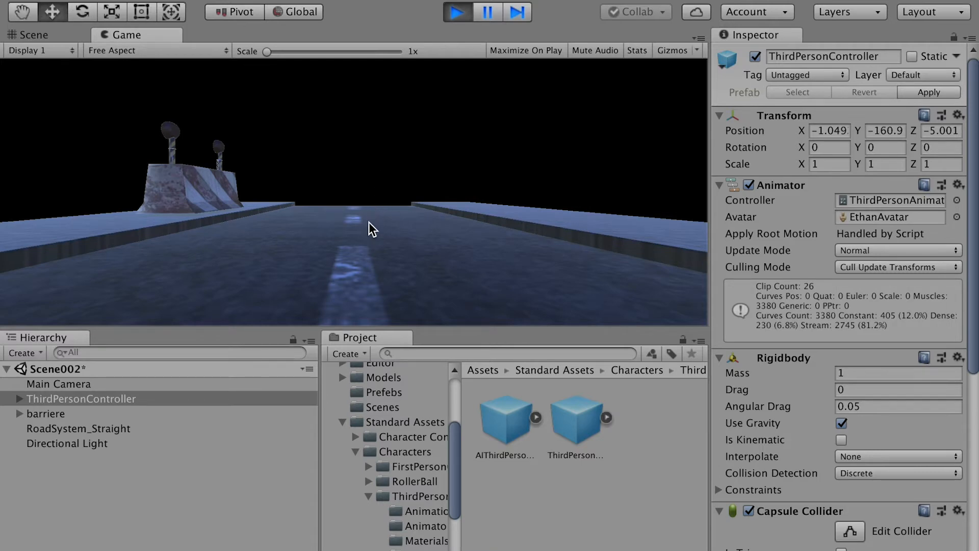
key(d)
key(super+p)
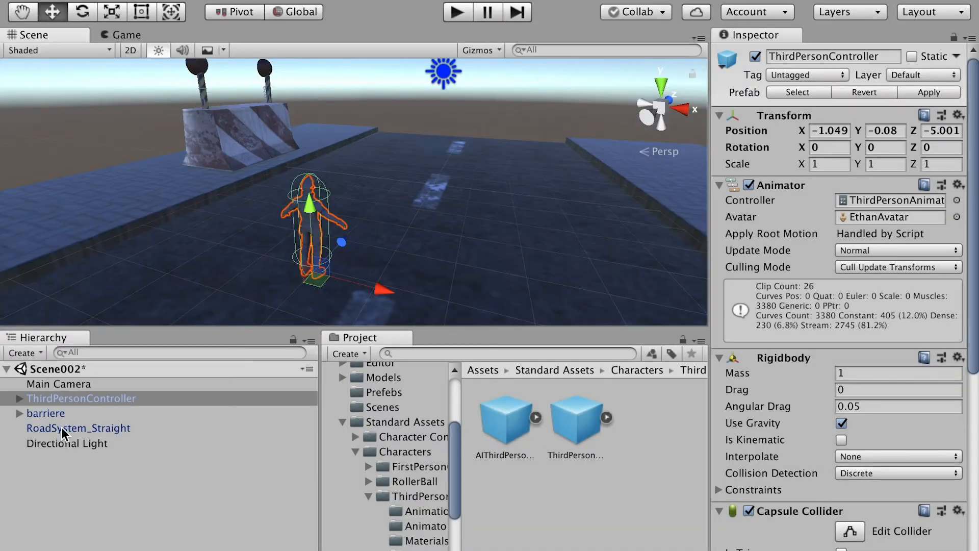
Add a Mesh Collider component to RoadSystem_Straight
click(64, 433)
alt+drag(324, 269, 436, 195)
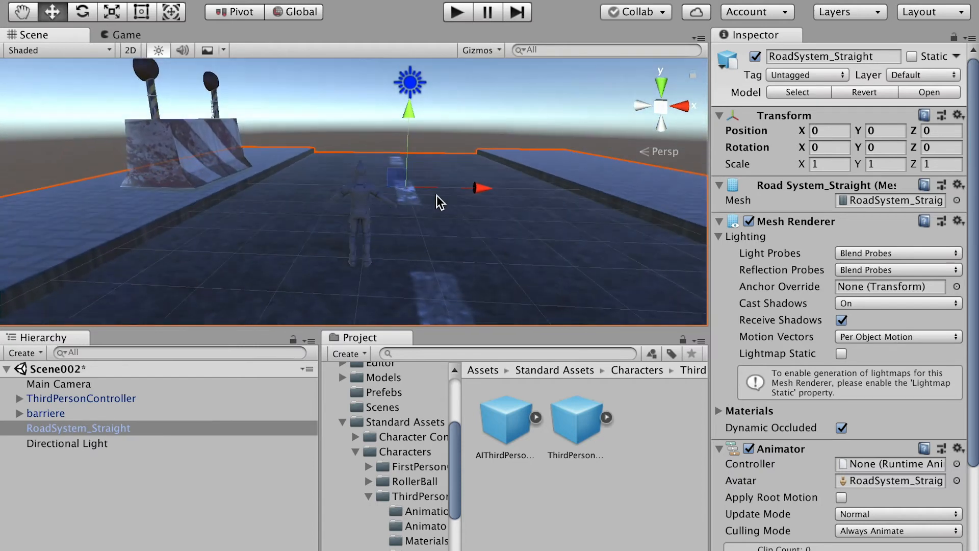
click(63, 398)
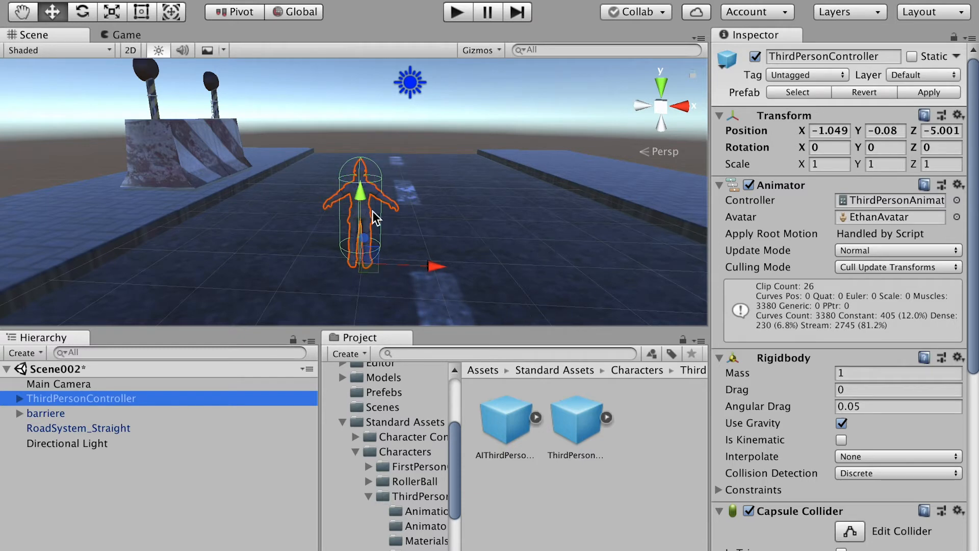
click(63, 432)
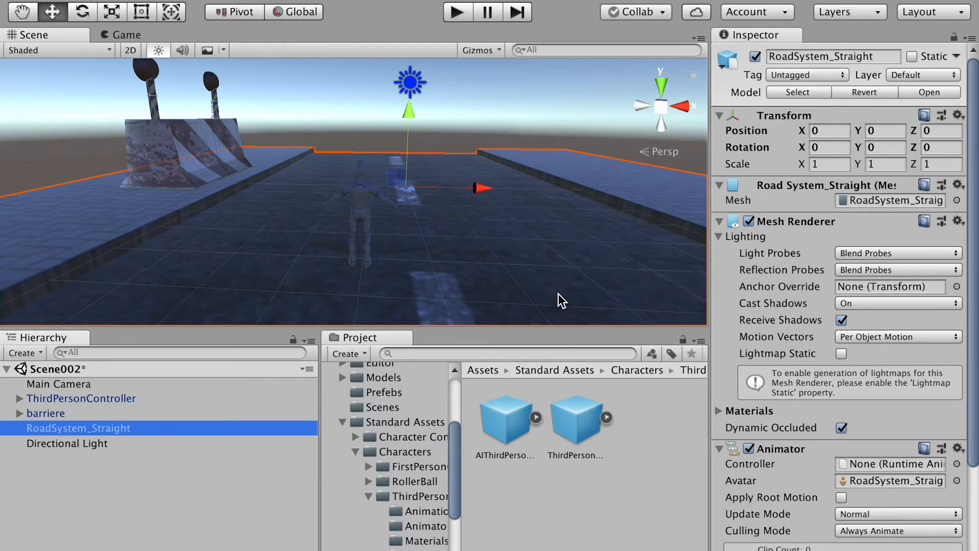
scroll(975, 327, down, 5)
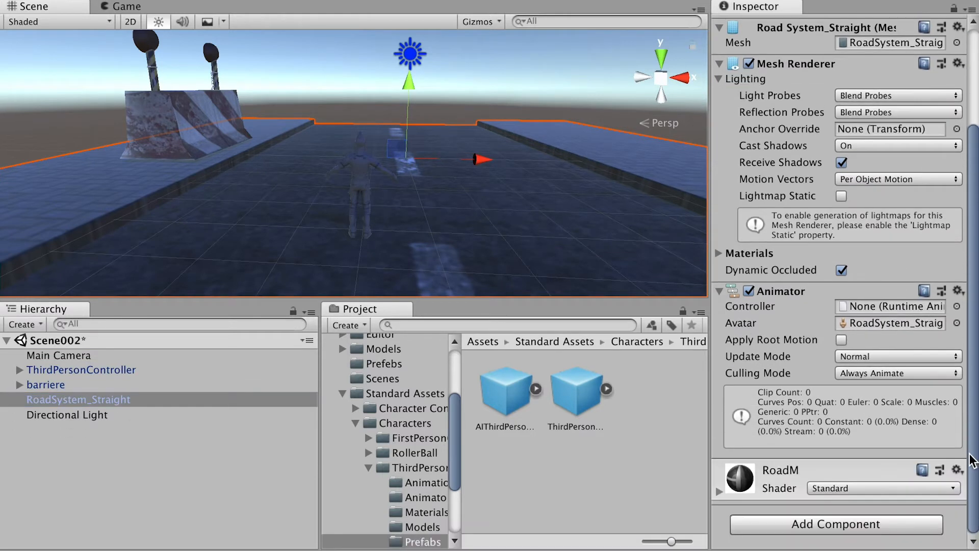
click(836, 507)
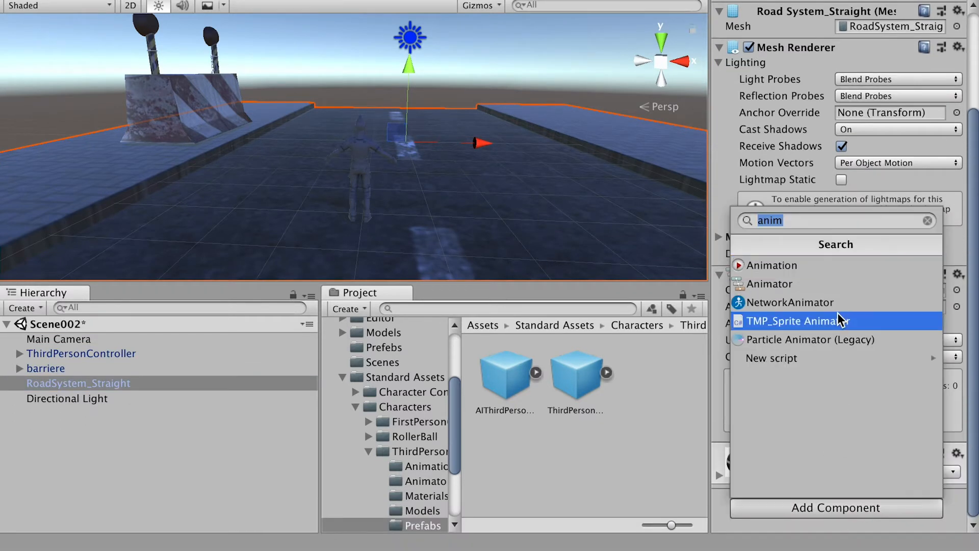
text(me)
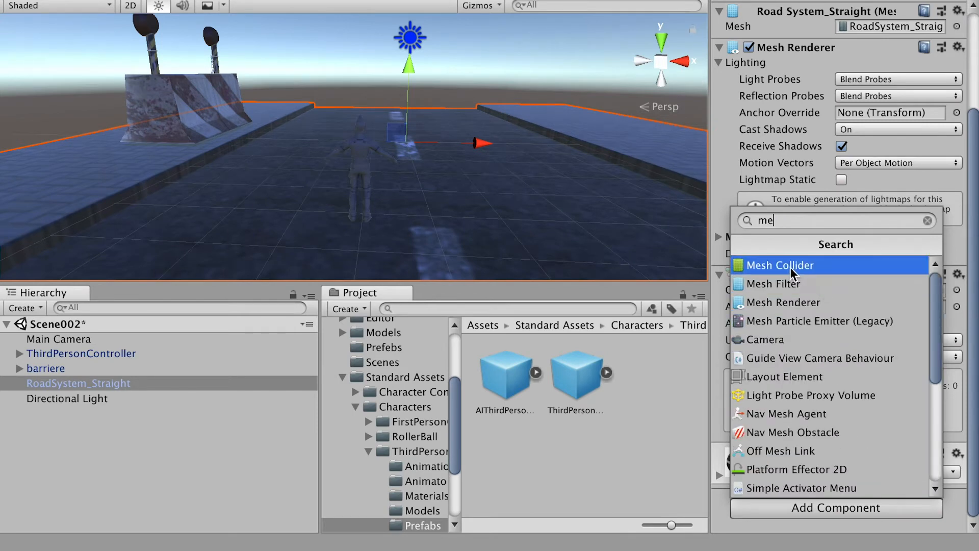
click(808, 265)
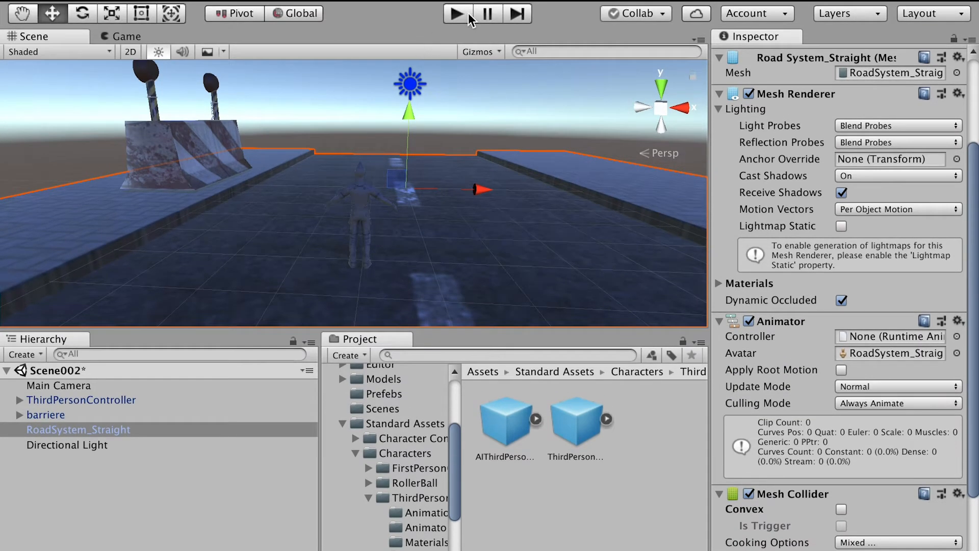
Run the scene again and walk the character in both sideways directions to test the road's collider
click(457, 17)
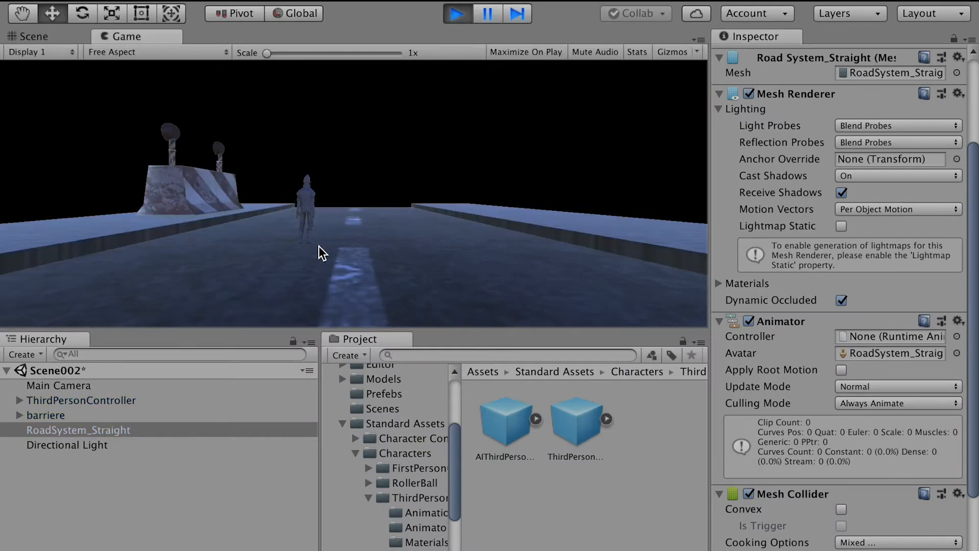
key(d)
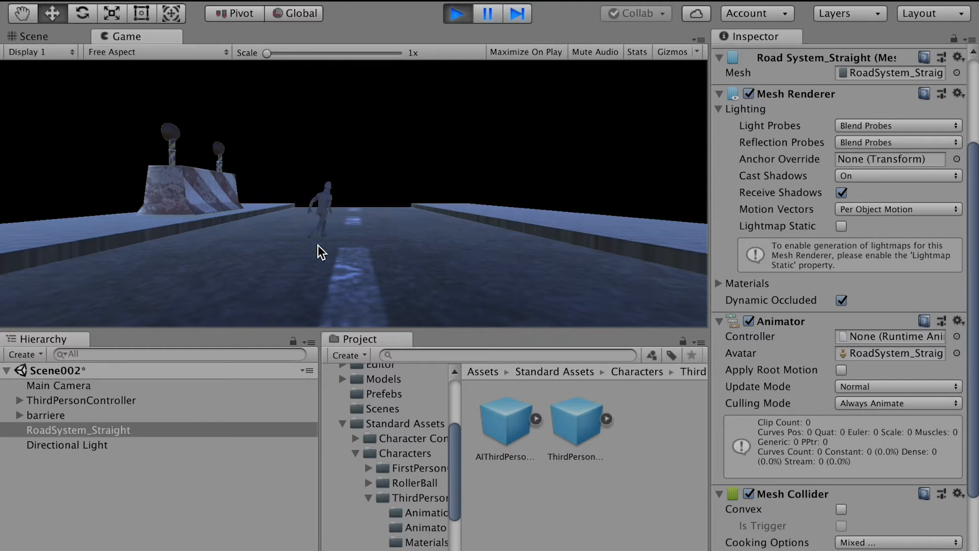
key(a)
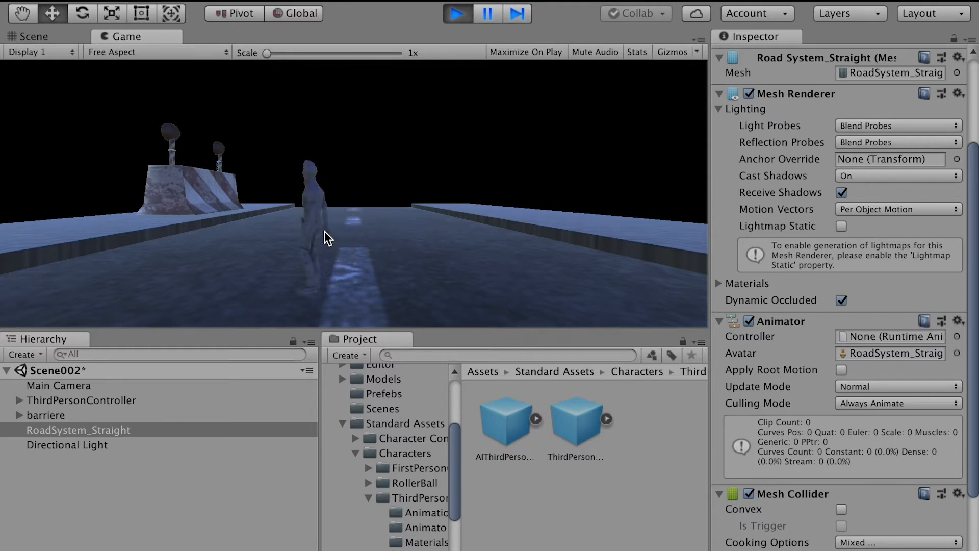
Run the character around the road in all directions to test its movement on the surface, and stop the playback
key(s)
key(d)
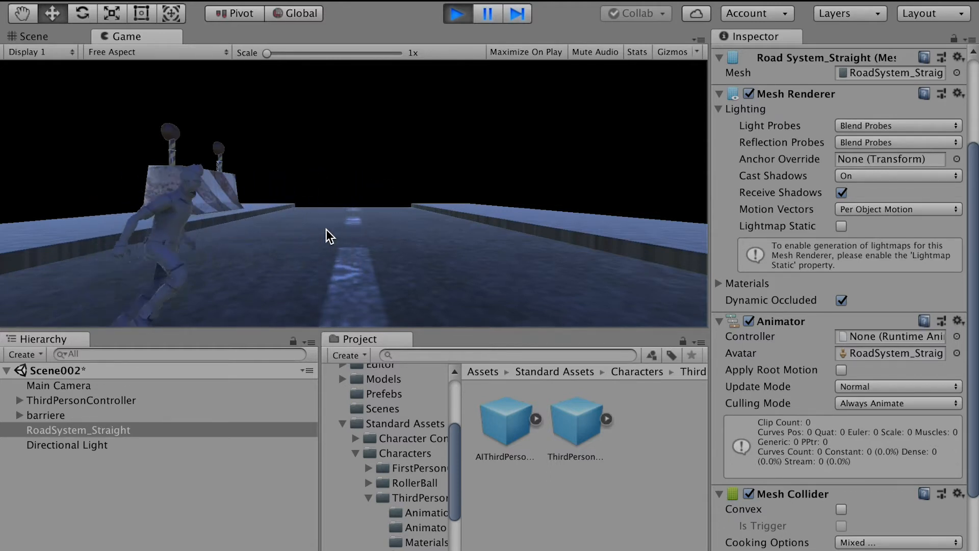
key(w)
key(d)
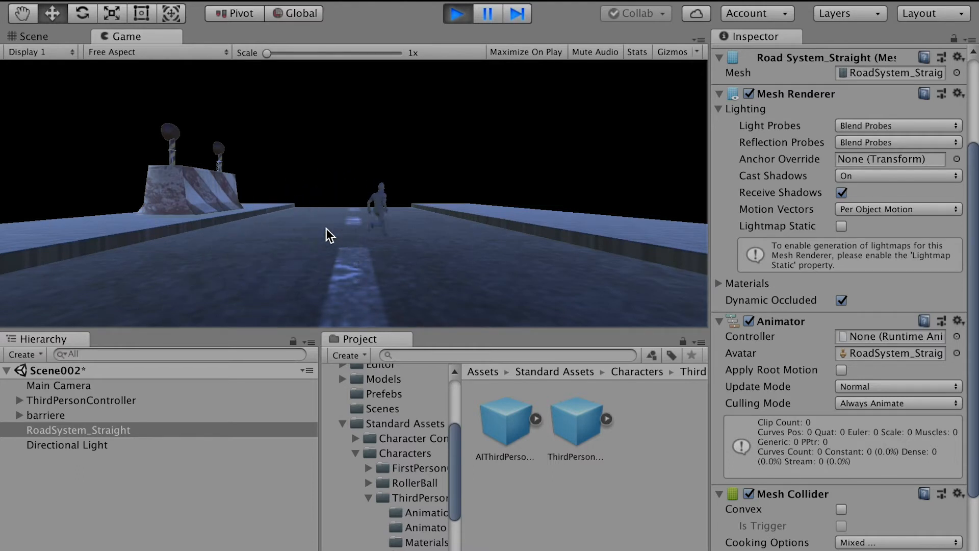
key(a)
key(s)
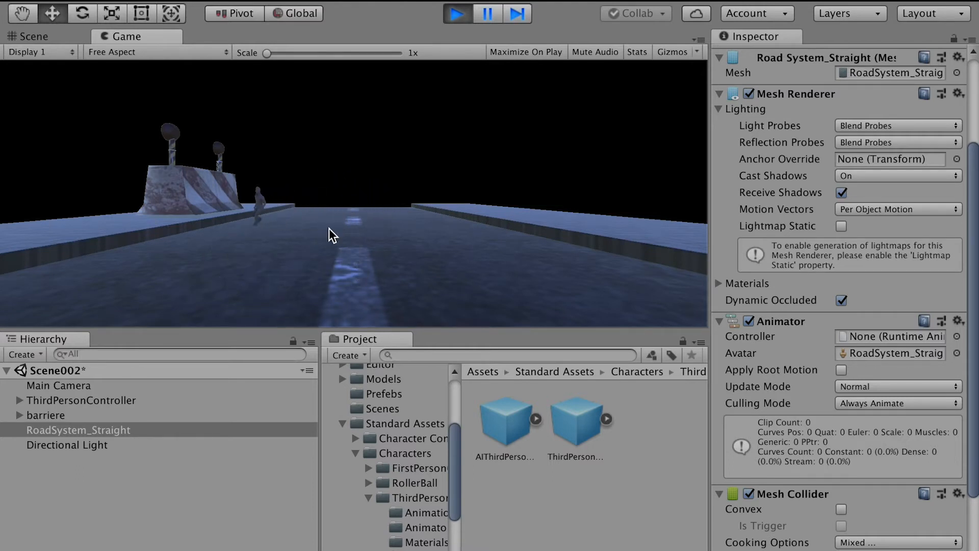
key(d)
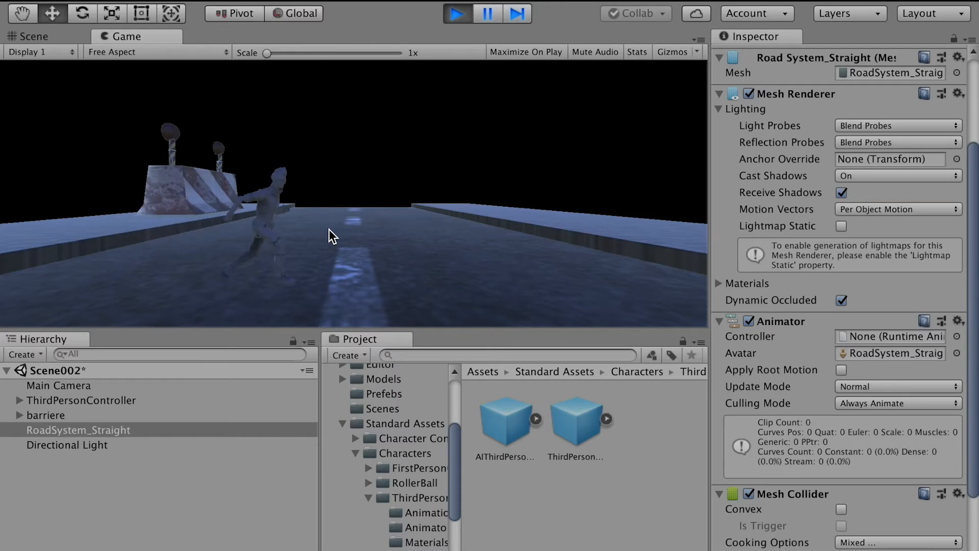
key(w)
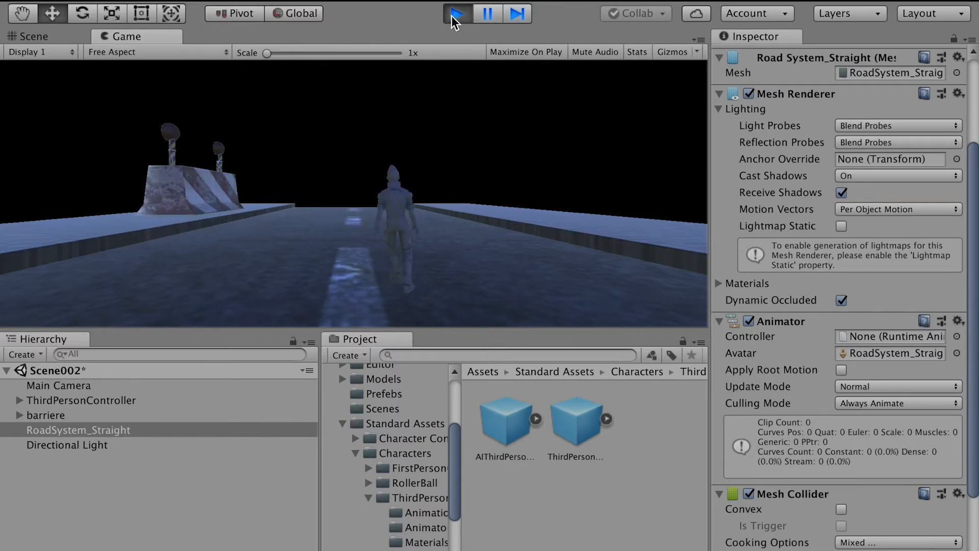
key(a)
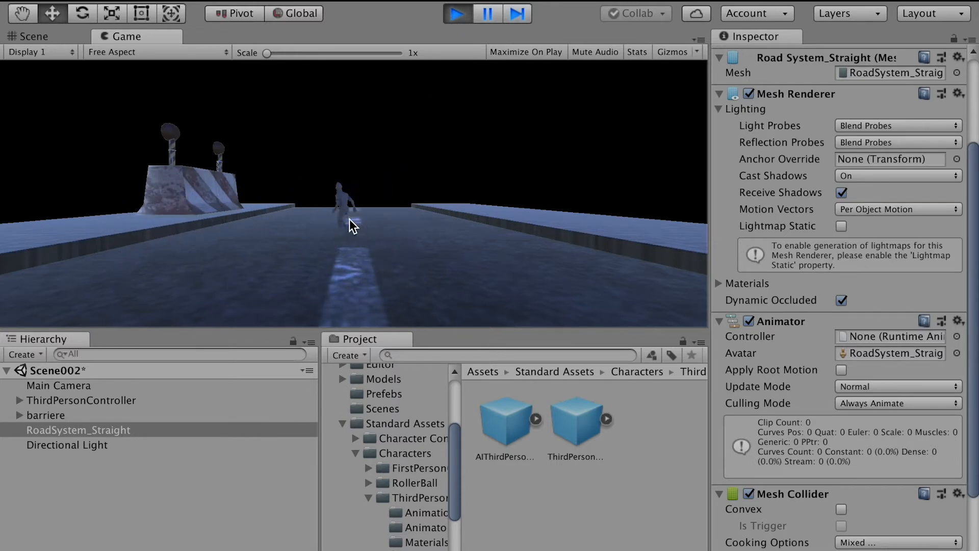
key(d)
key(a)
key(s)
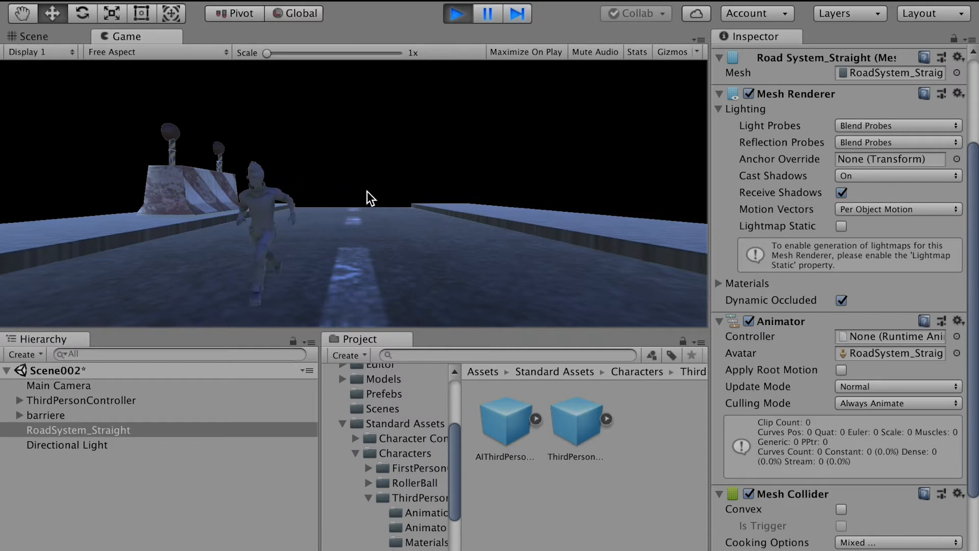
key(w)
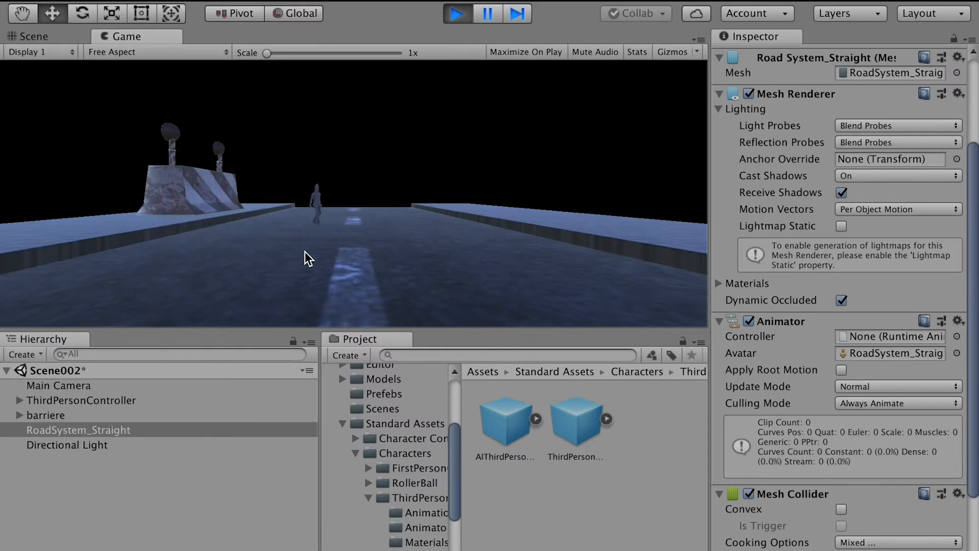
key(s)
key(a)
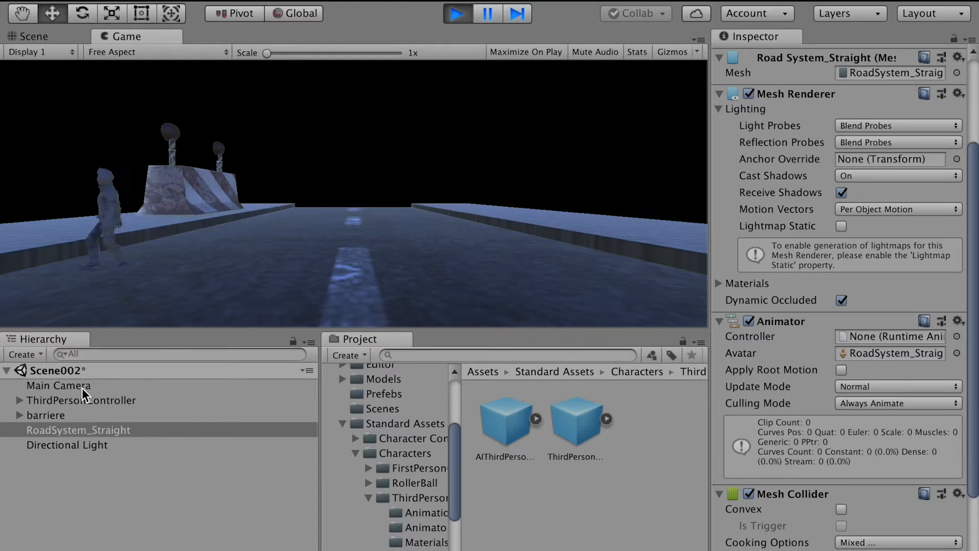
key(d)
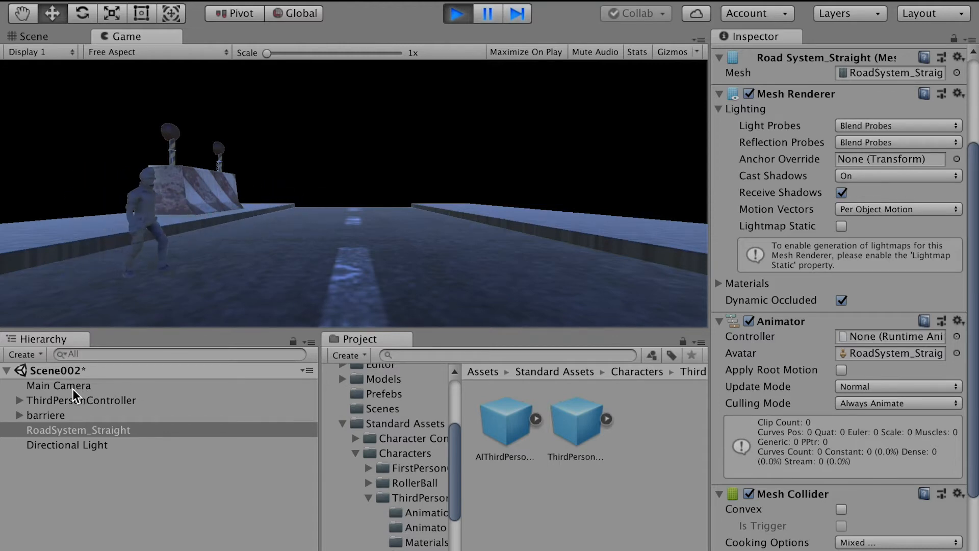
key(w)
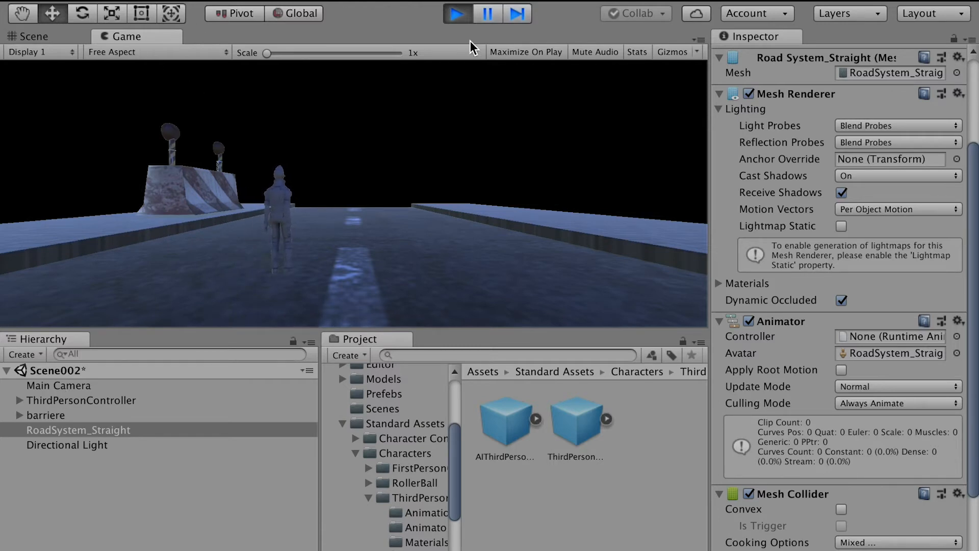
click(457, 14)
Make the Main Camera a child of the ThirdPersonController object
click(23, 400)
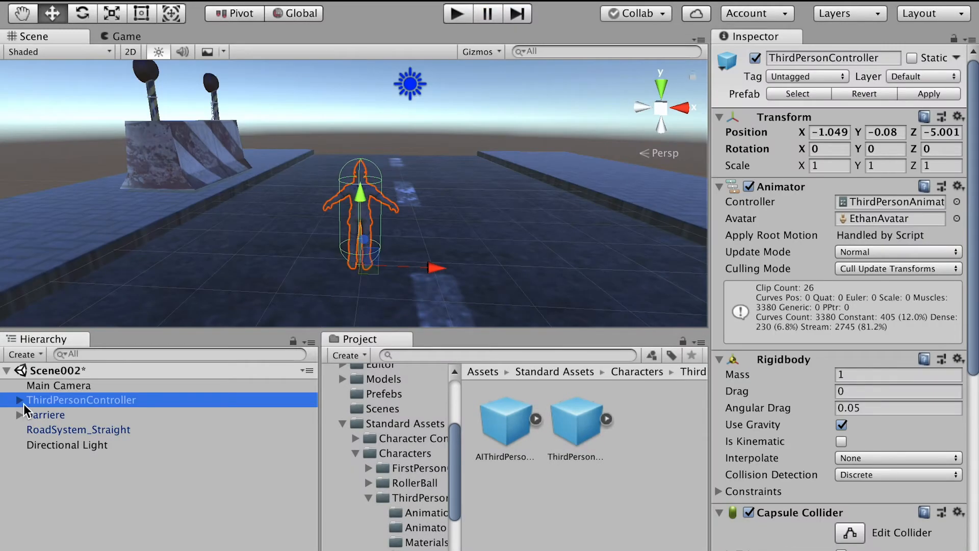
click(20, 401)
click(74, 392)
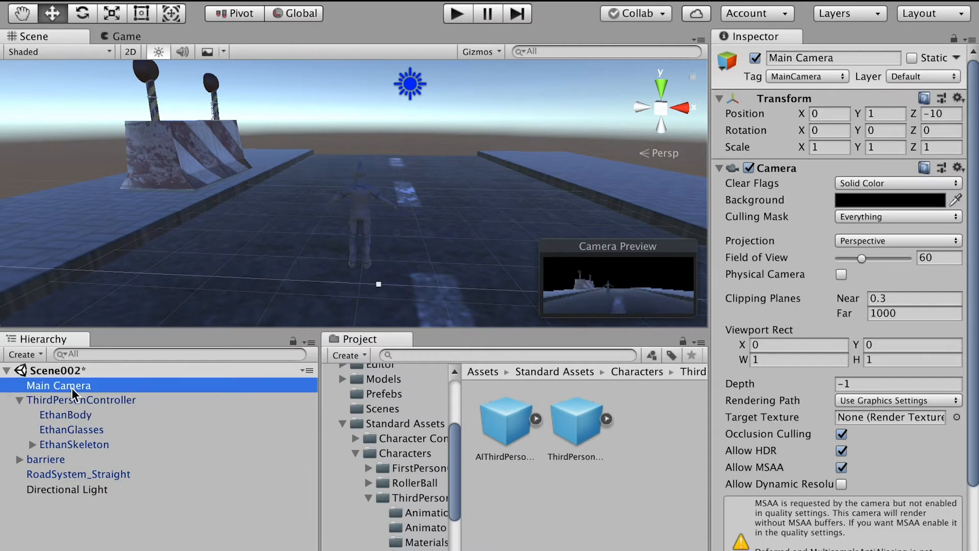
drag(74, 390, 64, 403)
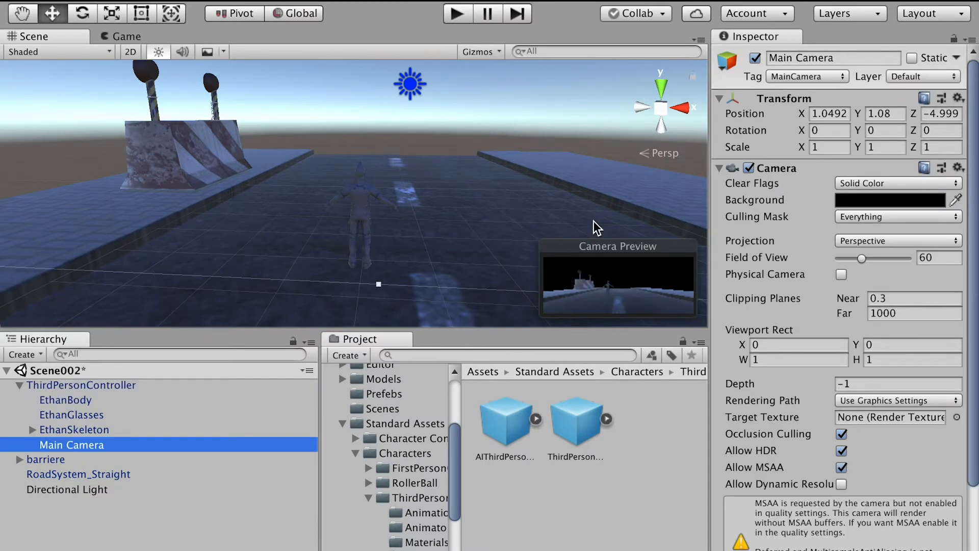
Move the Main Camera close behind the character, to about X -0.23, Z -0.93 relative to its parent
alt+right_drag(613, 211, 302, 220)
alt+drag(302, 221, 328, 266)
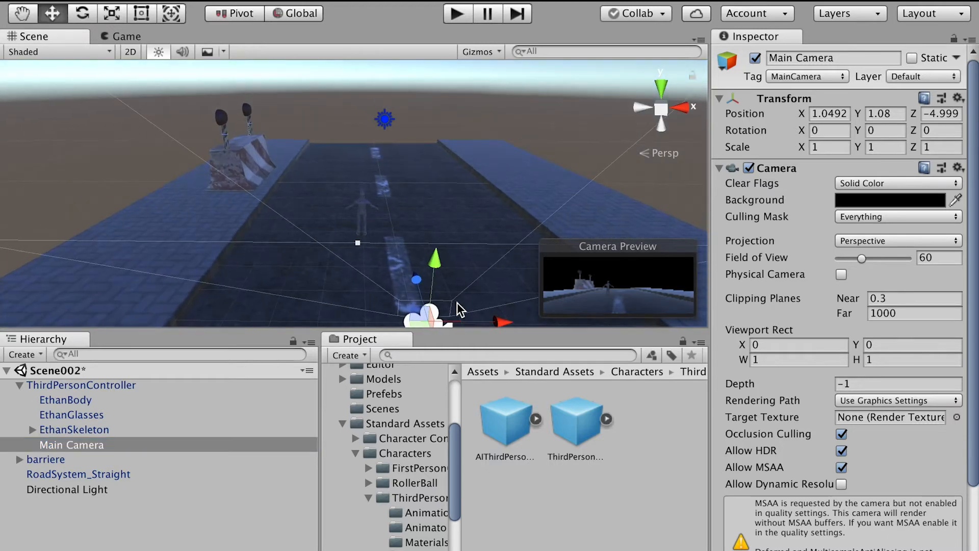
drag(460, 308, 399, 139)
Raise and shift the Main Camera behind the character to about X 0.1, Y 1.39, Z -1.12
alt+right_drag(399, 138, 459, 203)
alt+drag(459, 203, 288, 223)
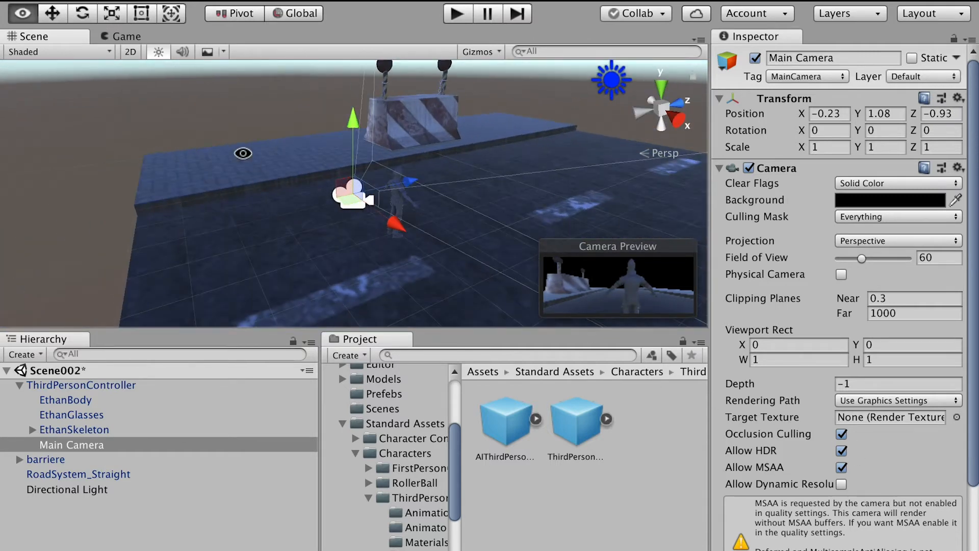
alt+right_drag(243, 153, 406, 111)
drag(352, 125, 352, 106)
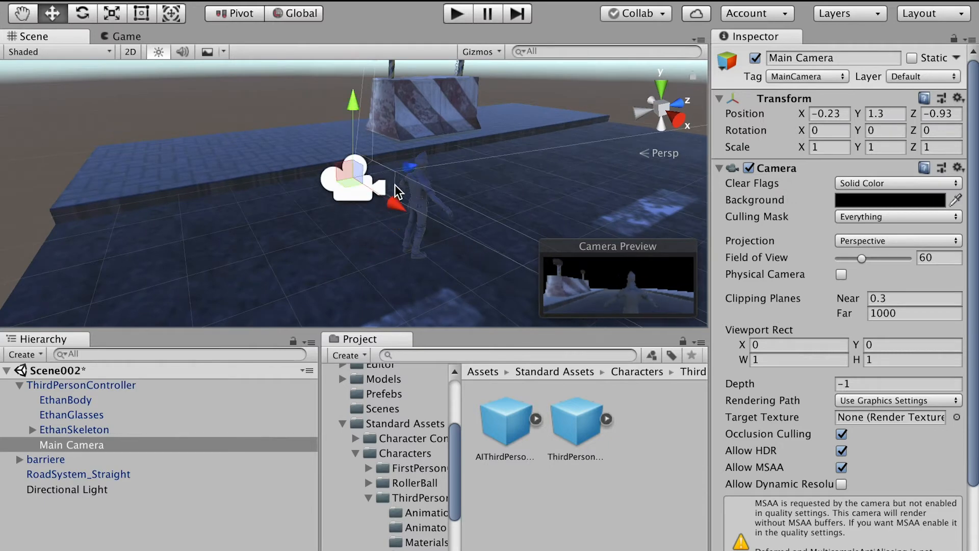
drag(397, 196, 408, 171)
Tilt the Main Camera downward by about 16 degrees around X and reposition it at about Y 1.53, Z -0.97
key(e)
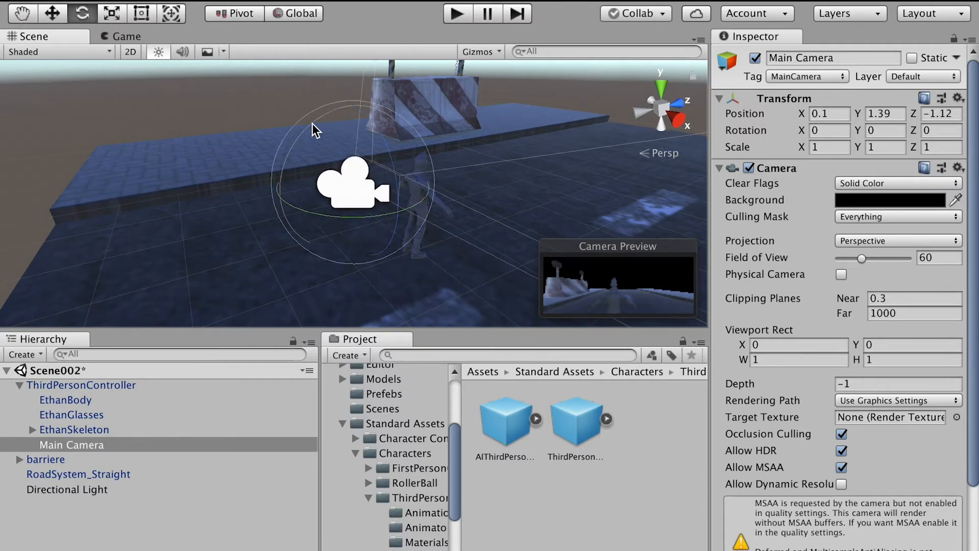
drag(312, 124, 354, 92)
key(w)
drag(405, 160, 417, 153)
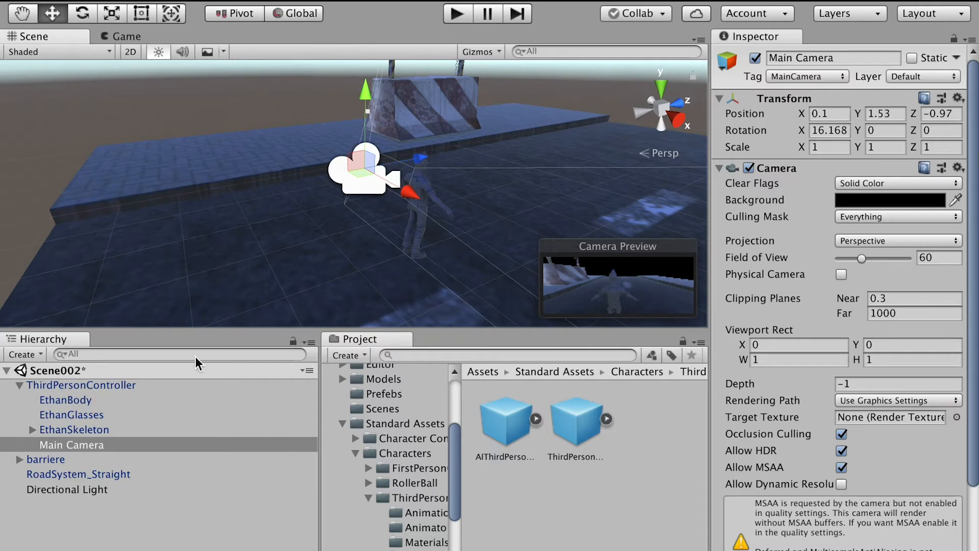
Play the scene and run the character around the road and barrier to test the following camera, and stop the playback
click(455, 14)
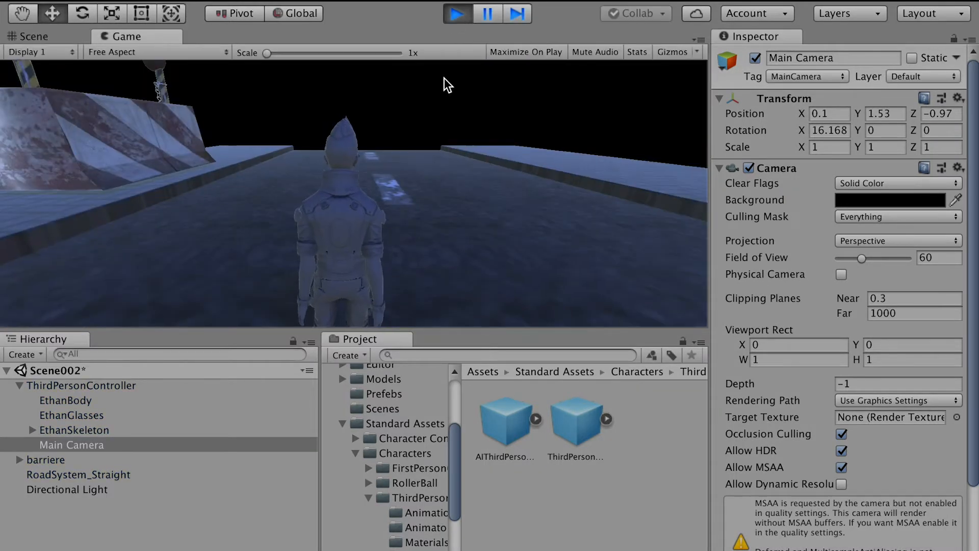
key(Up)
key(Left)
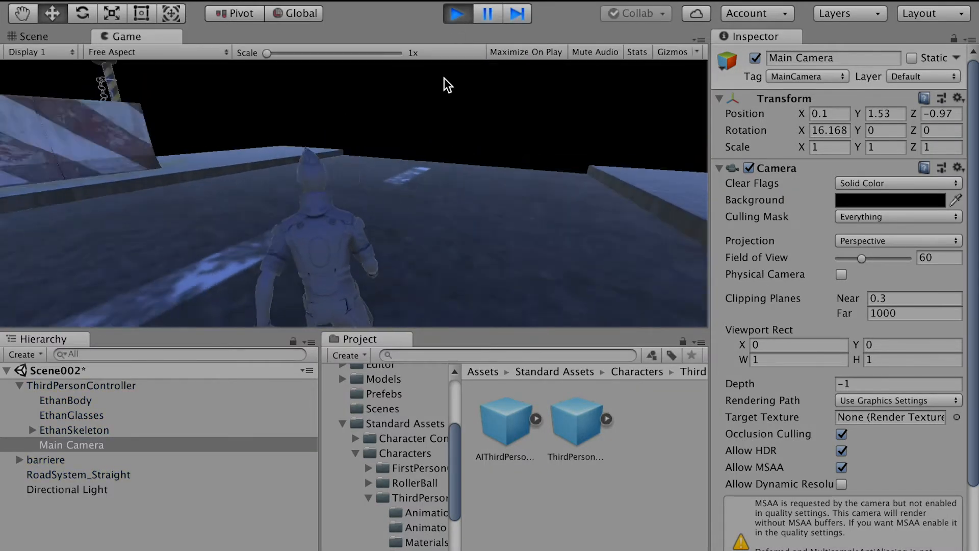
key(Right)
key(Up)
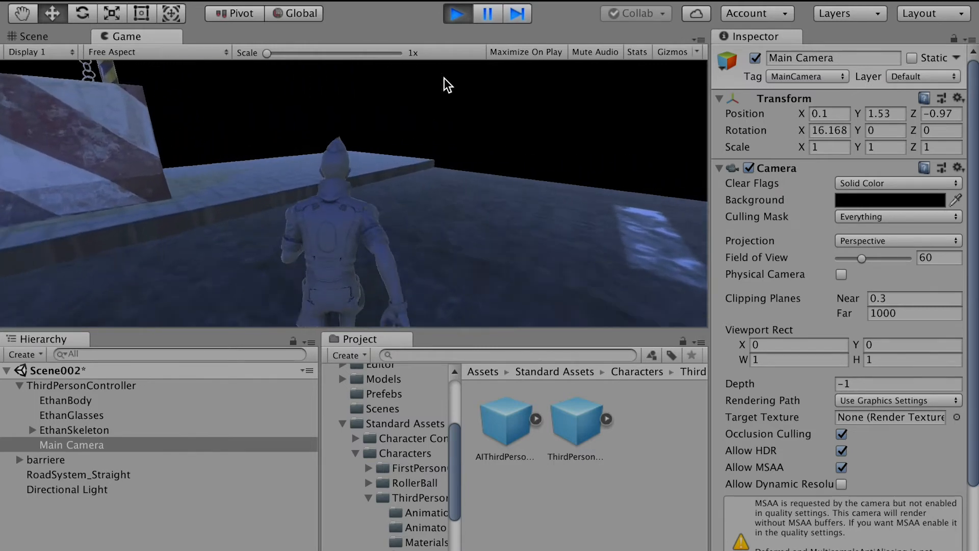
key(Right)
key(Up)
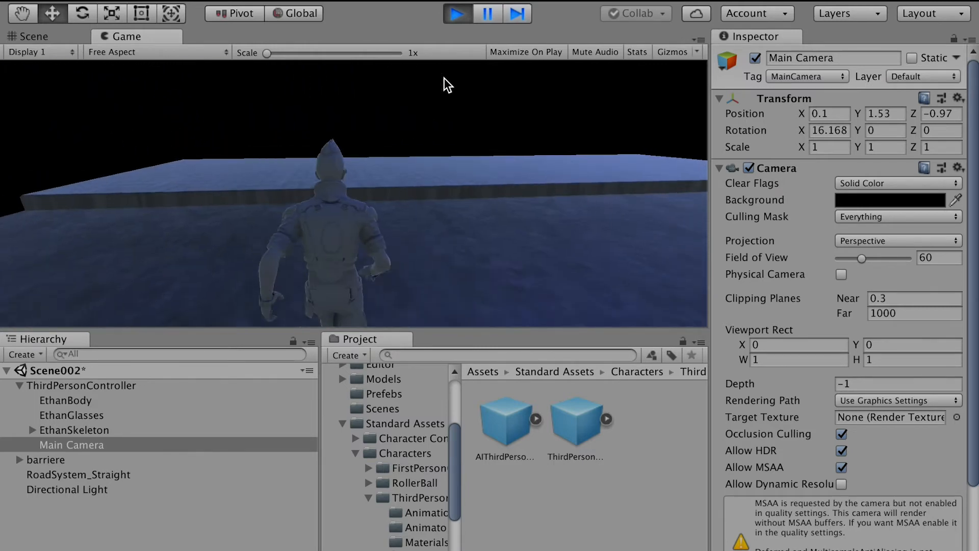
key(Right)
key(Up)
key(Right)
key(Left)
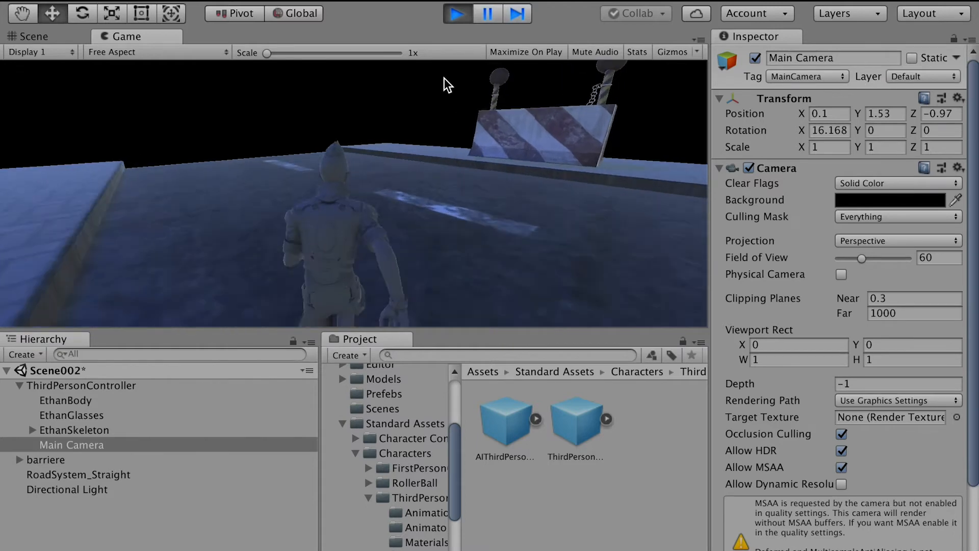
key(Left)
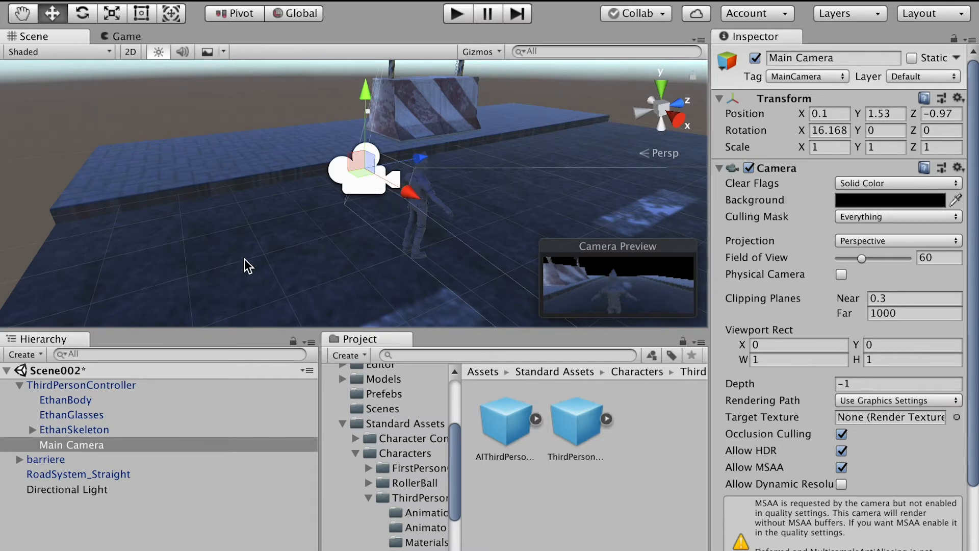
Select RoadSystem_Straight and examine its sidewalk edge and road surface from several angles
click(274, 248)
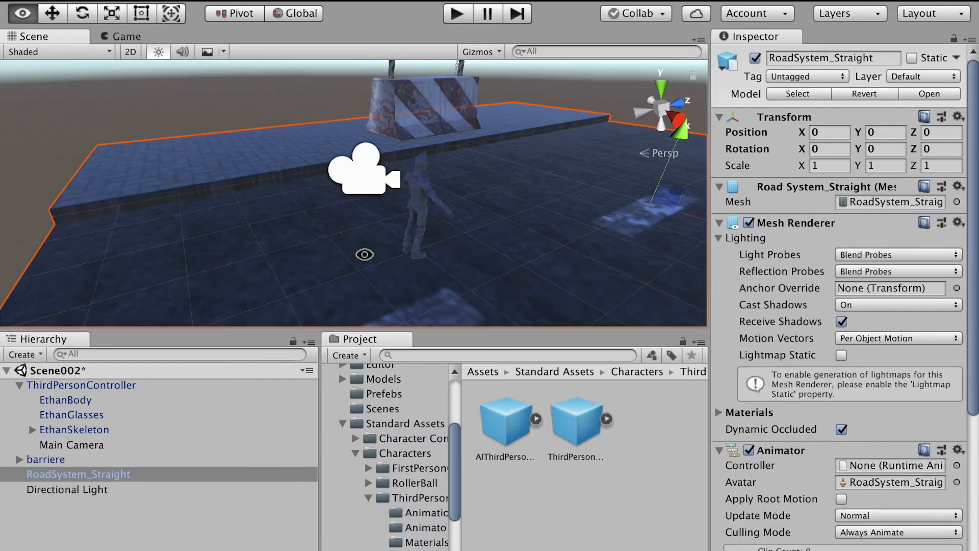
alt+drag(362, 251, 470, 251)
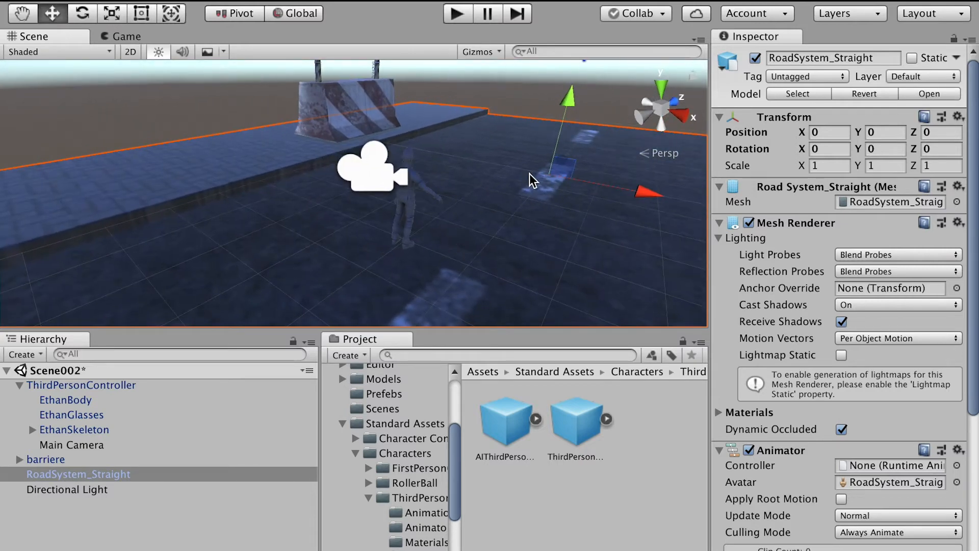
alt+drag(529, 180, 570, 145)
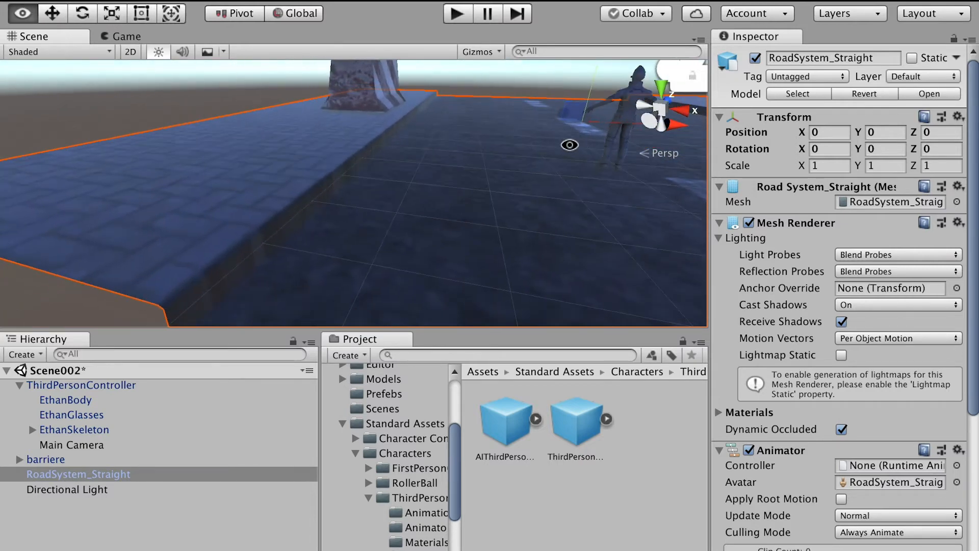
alt+drag(254, 267, 225, 252)
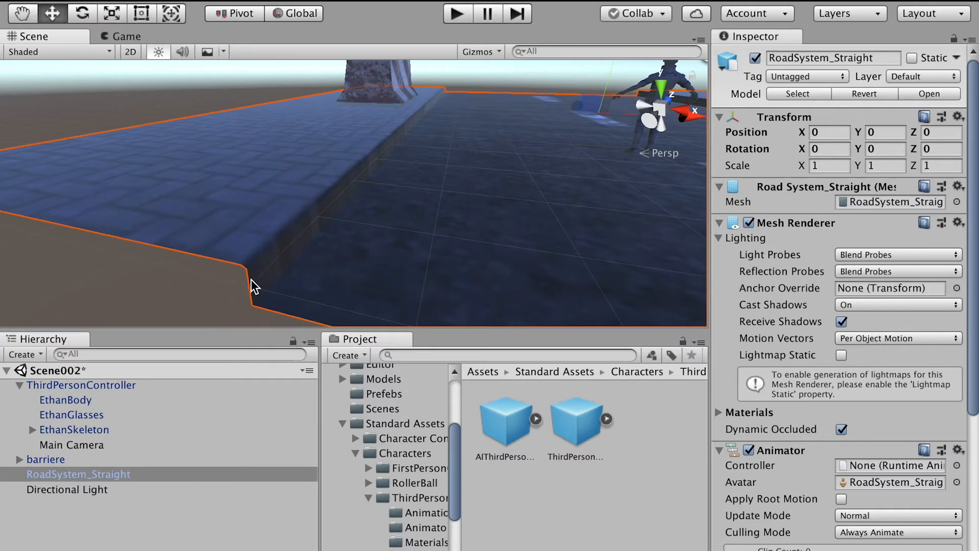
middle_drag(345, 166, 297, 207)
alt+right_drag(426, 147, 578, 136)
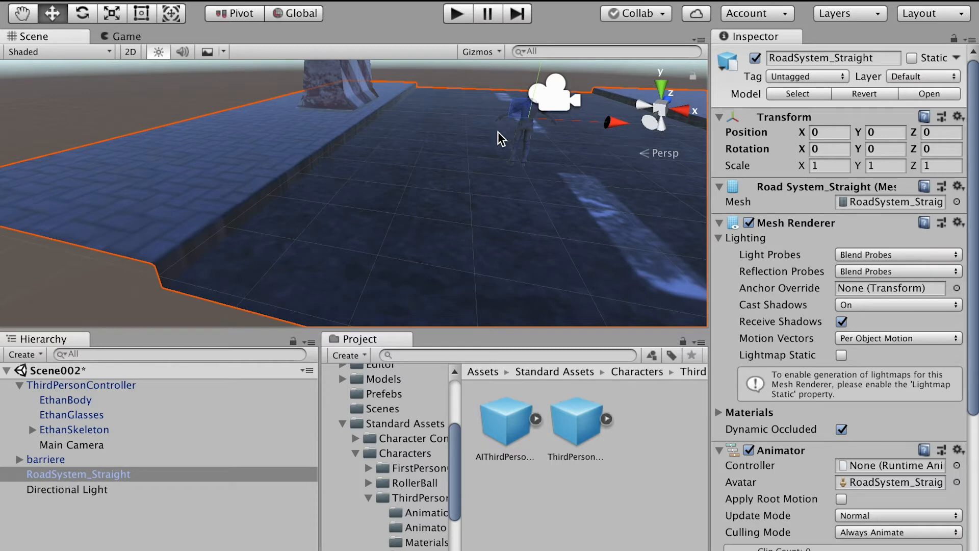
middle_drag(394, 197, 424, 164)
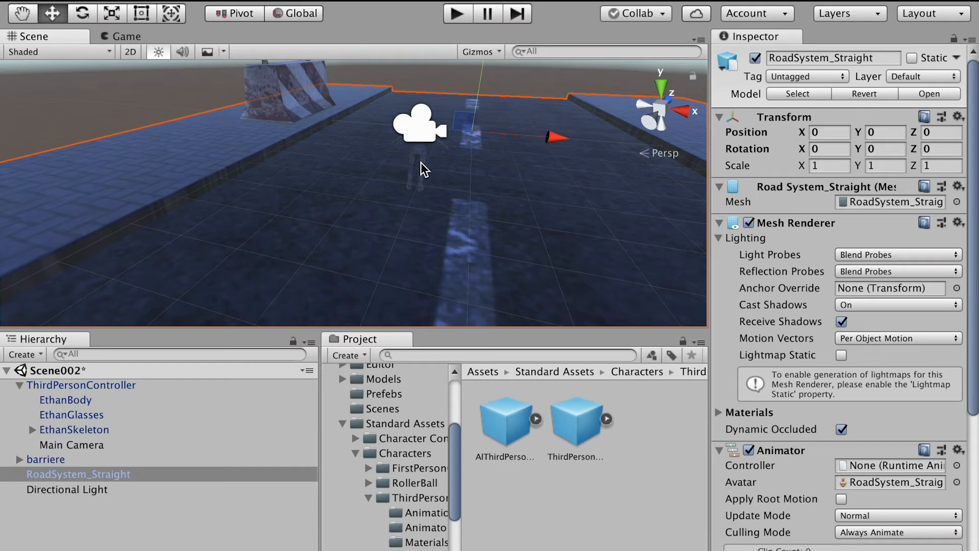
alt+drag(375, 205, 348, 125)
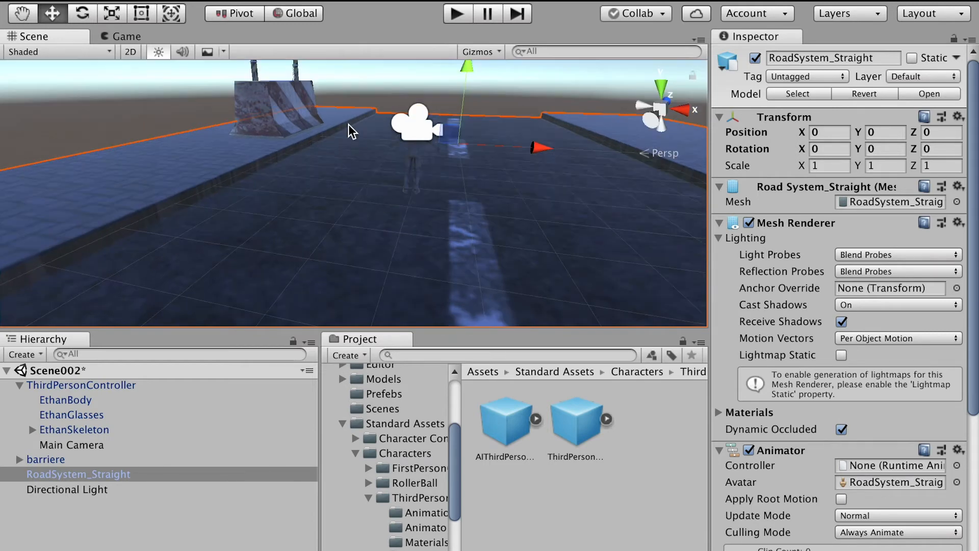
Select the barriere object and add a Box Collider to it from the Physics components
click(284, 97)
alt+drag(287, 130, 142, 219)
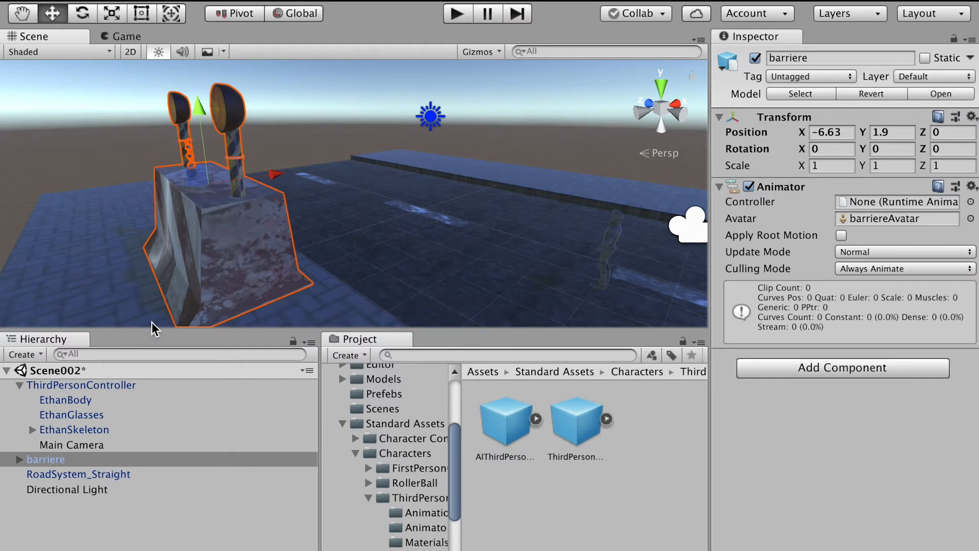
click(51, 461)
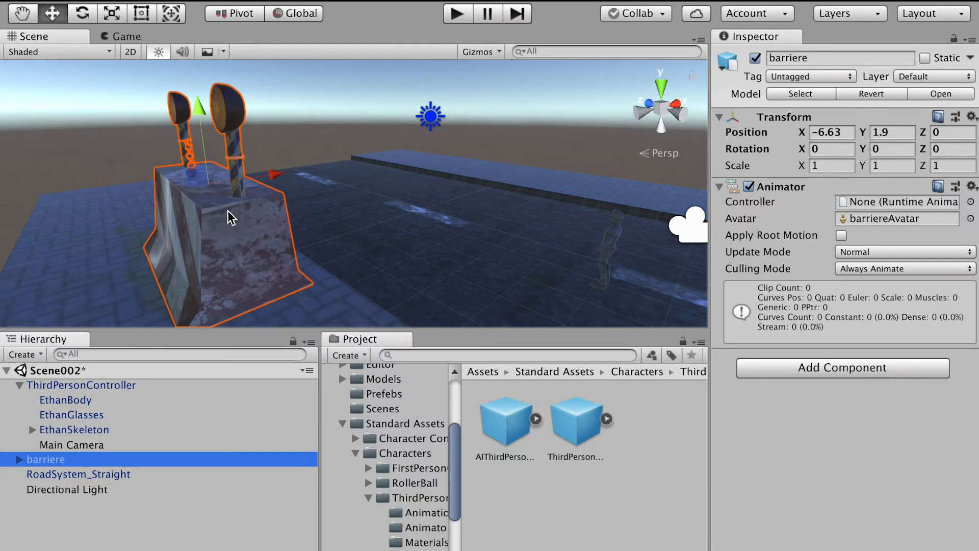
key(f)
alt+right_drag(393, 208, 613, 349)
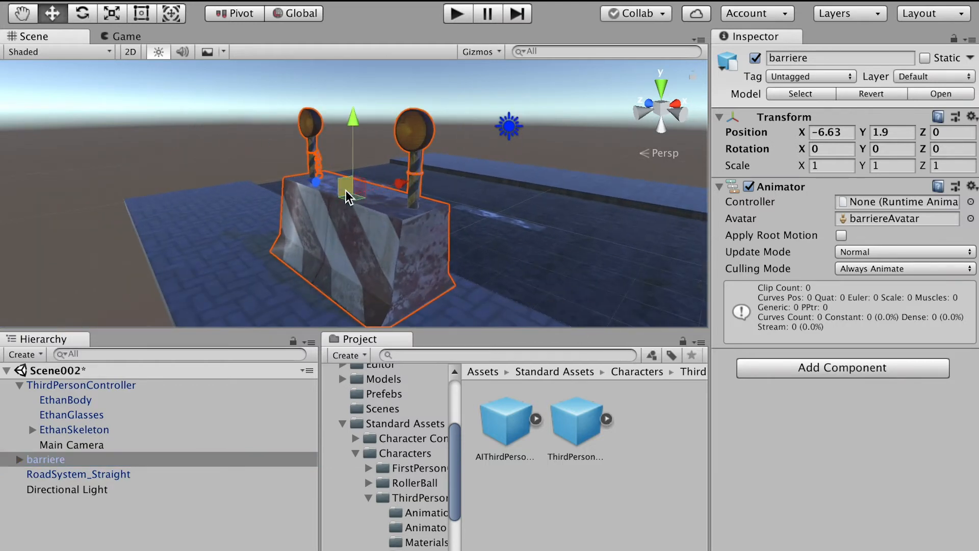
click(824, 373)
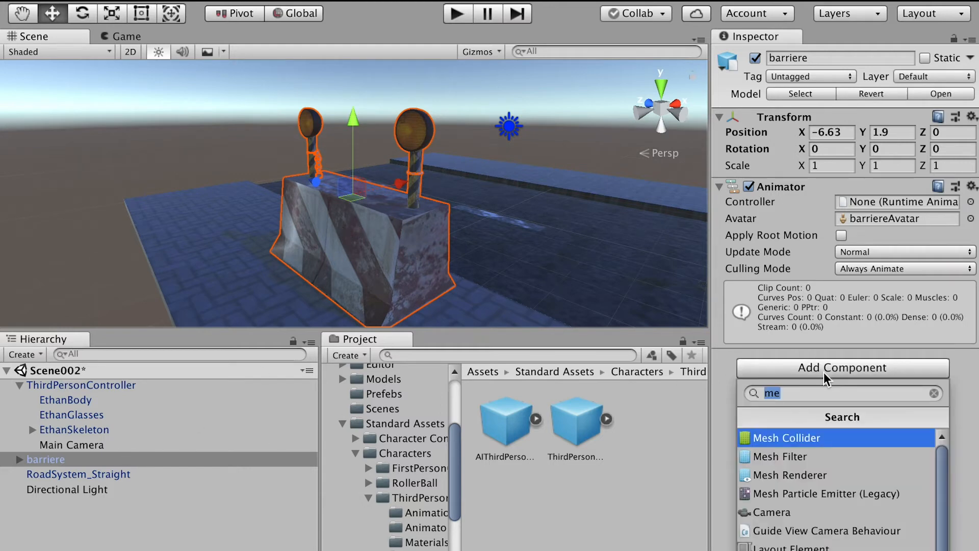
click(933, 393)
scroll(953, 536, down, 5)
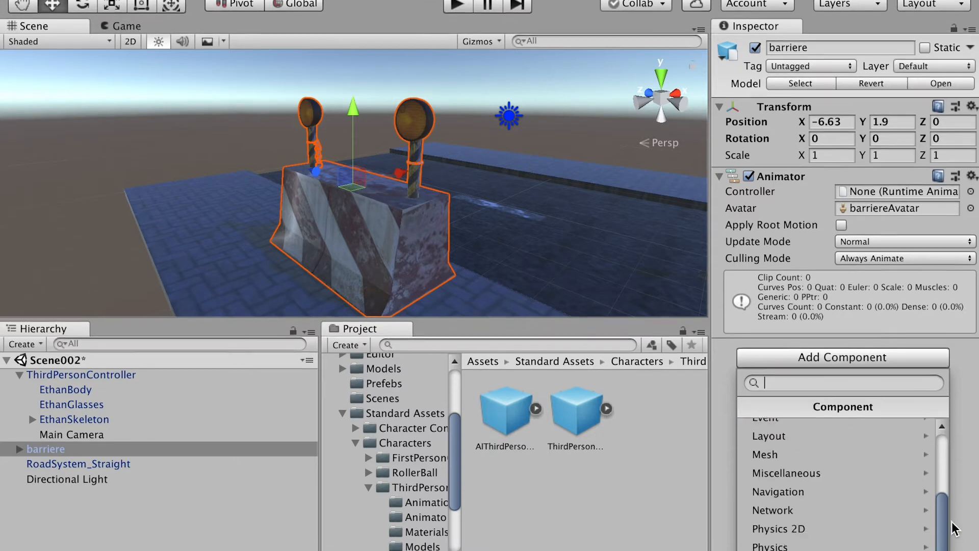
scroll(953, 528, down, 3)
click(779, 504)
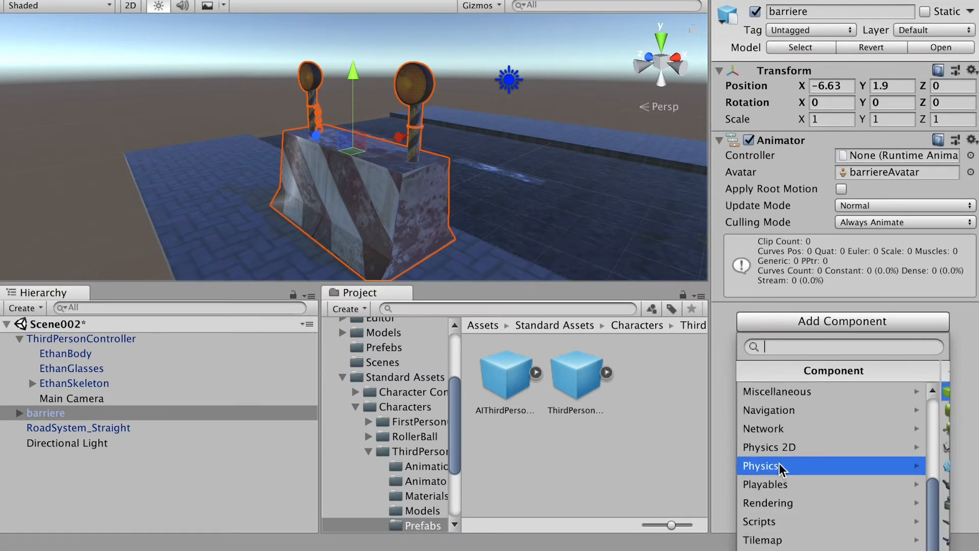
click(779, 465)
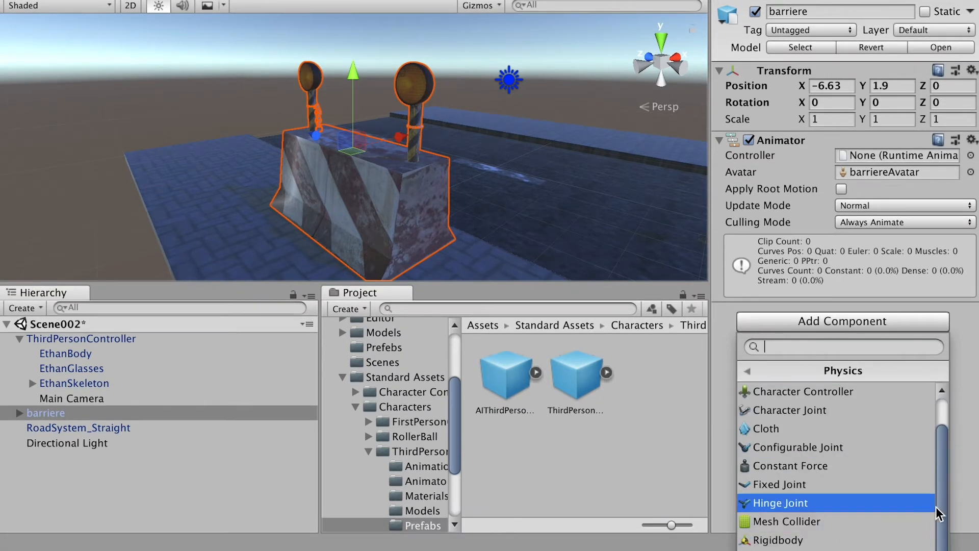
drag(945, 510, 948, 437)
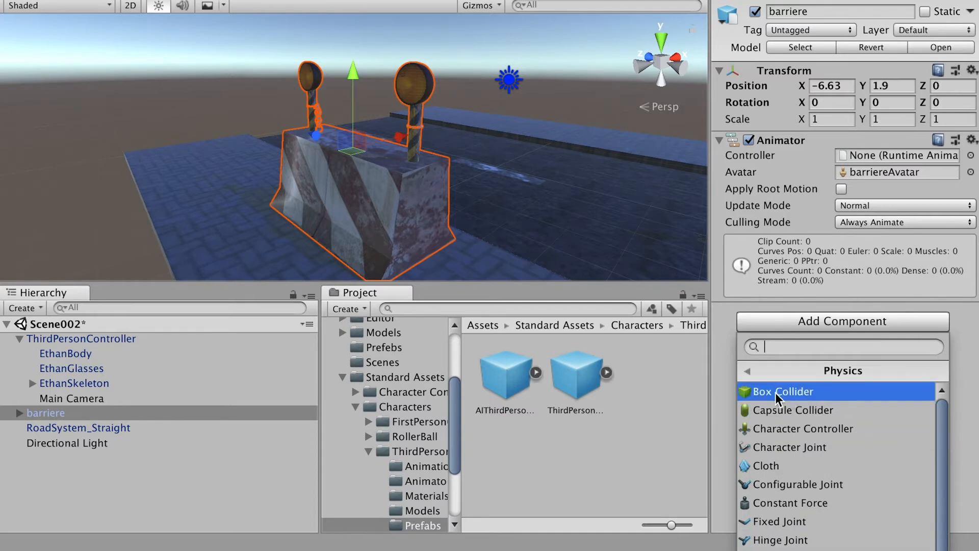
click(811, 397)
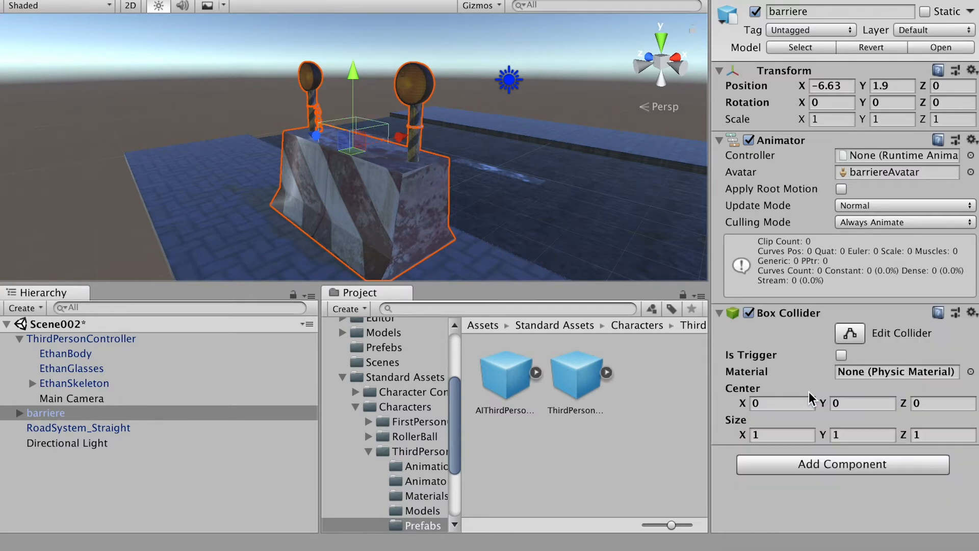
Resize the barrier's Box Collider to 1.3 in X and 3.67 in Z to match the concrete block's footprint
scroll(459, 143, up, 3)
alt+drag(575, 177, 358, 121)
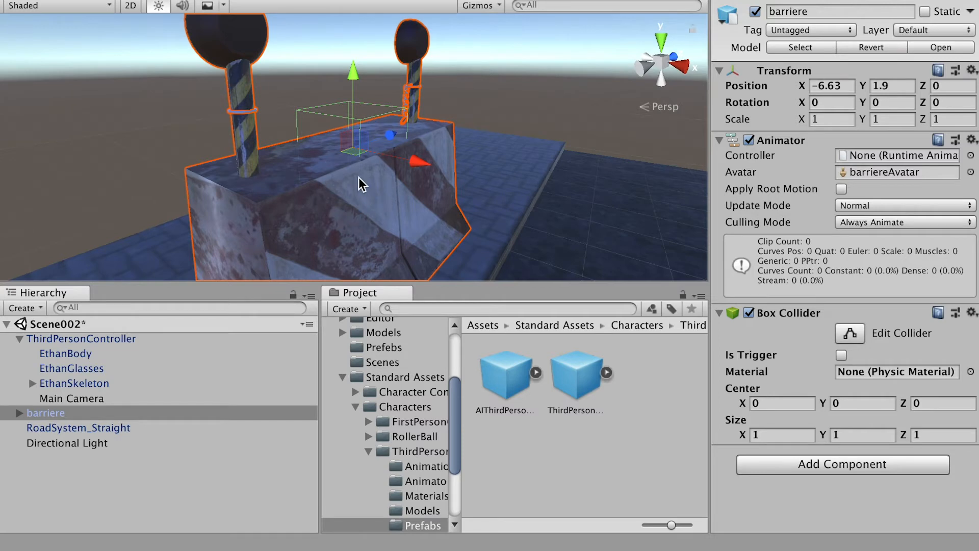
alt+drag(362, 184, 360, 65)
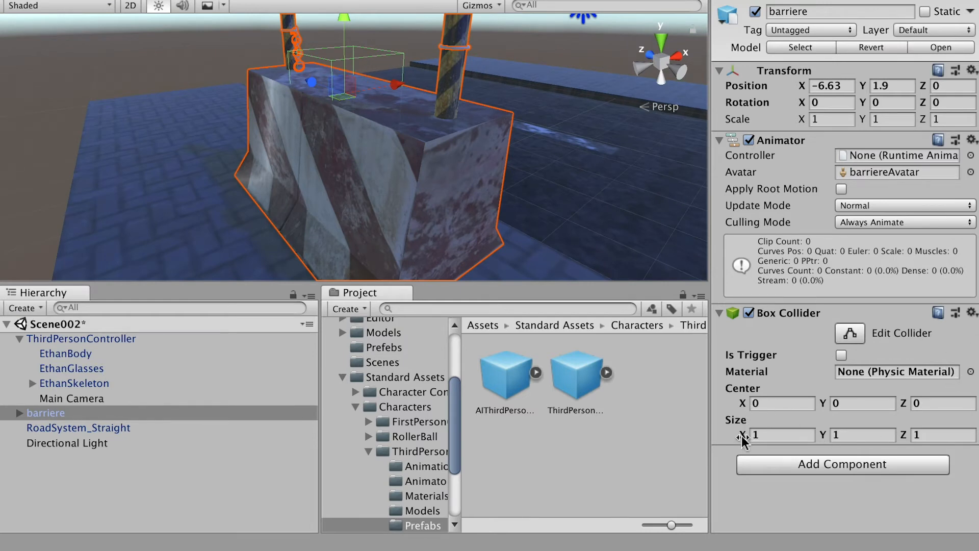
mouse_move(741, 435)
mouse_down()
mouse_move(774, 436)
mouse_move(753, 437)
mouse_up()
alt+drag(558, 206, 830, 362)
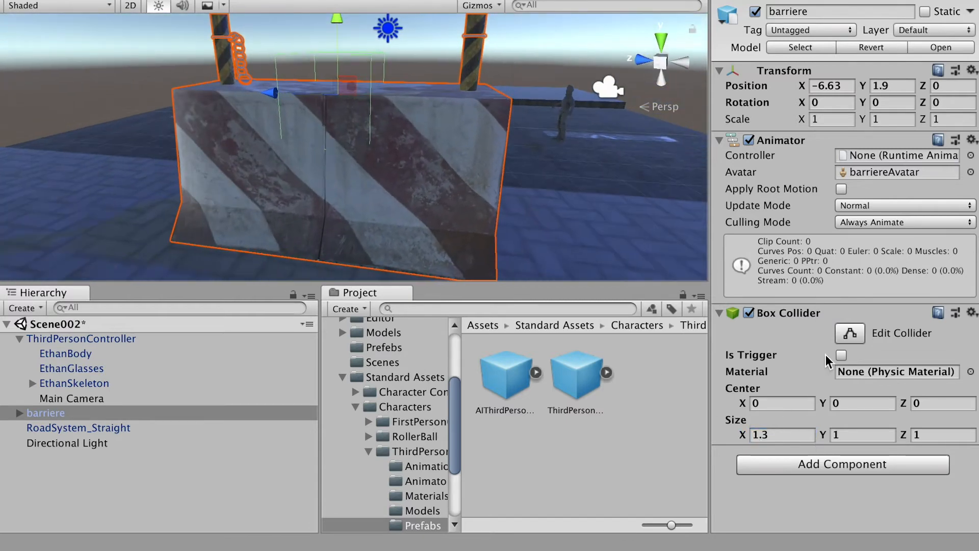
drag(822, 435, 978, 440)
key(super+z)
alt+drag(468, 188, 312, 179)
alt+drag(384, 156, 512, 160)
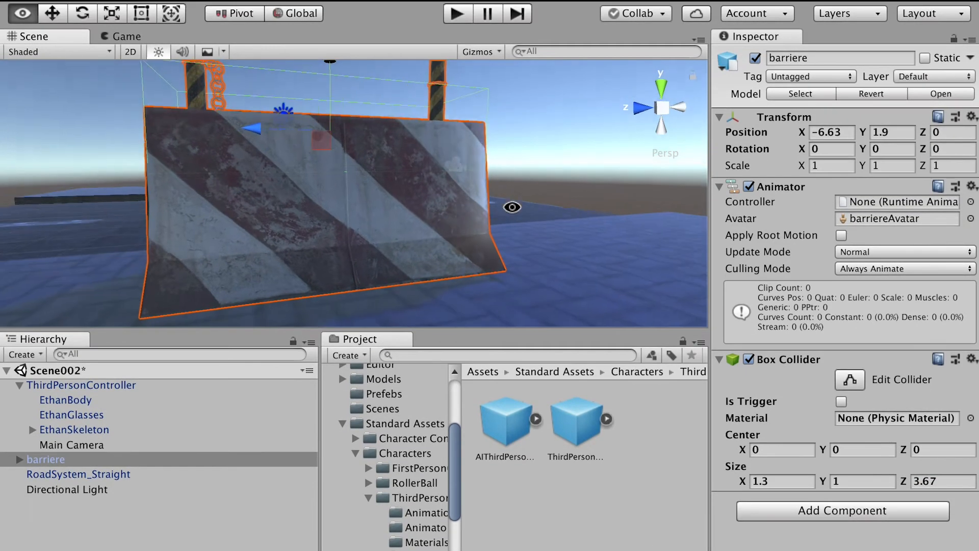
alt+drag(512, 207, 586, 230)
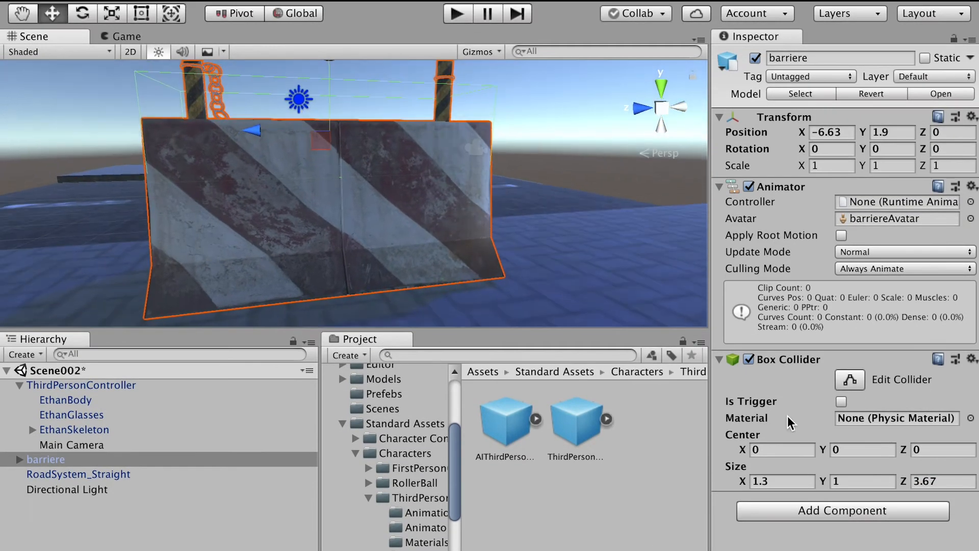
Fit the Box Collider to the concrete block's height with a Y size of 1.84 and a Y centre of -0.78
drag(824, 482, 836, 482)
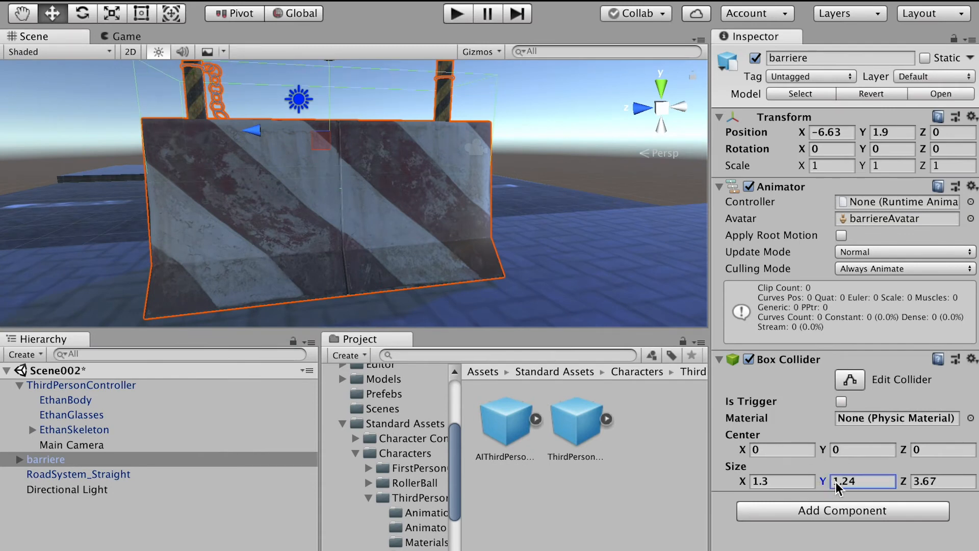
alt+drag(632, 297, 454, 242)
drag(822, 450, 848, 459)
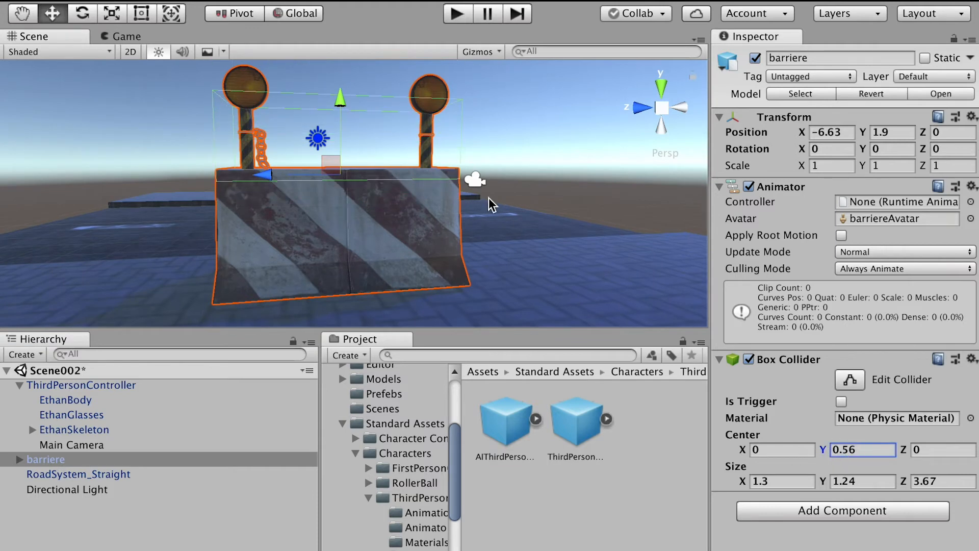
drag(334, 89, 327, 45)
key(ctrl+z)
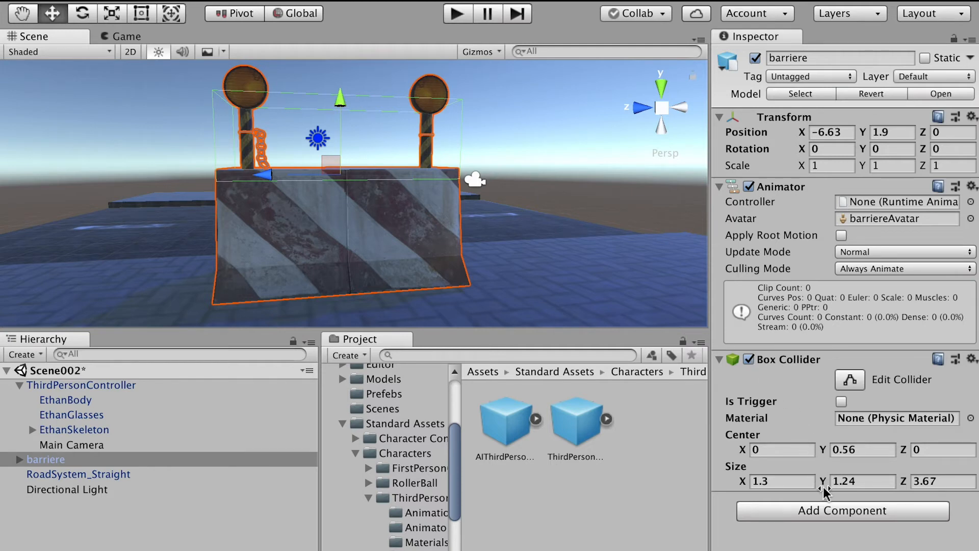
drag(829, 451, 785, 452)
drag(818, 485, 834, 485)
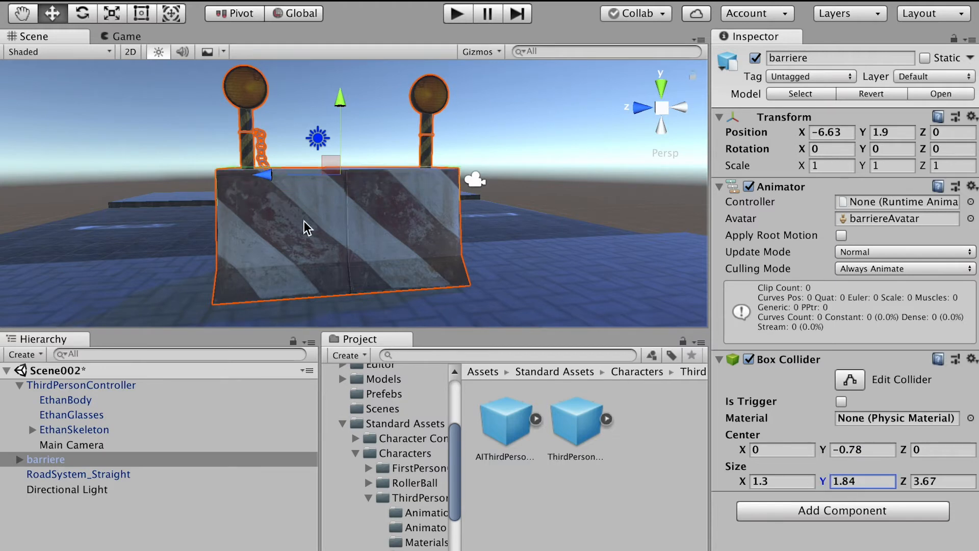
Add a second Box Collider to the barriere object
click(778, 512)
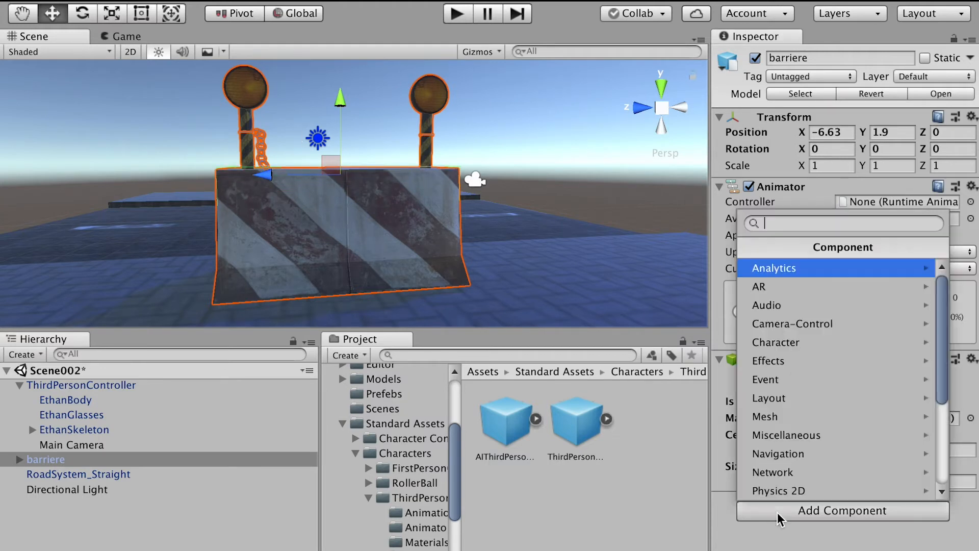
text(box)
click(803, 272)
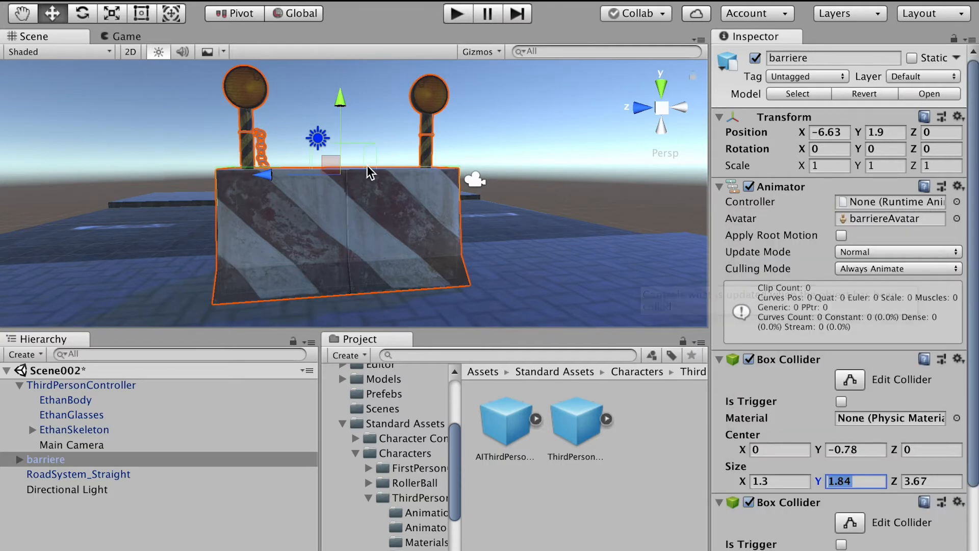
alt+drag(415, 199, 415, 246)
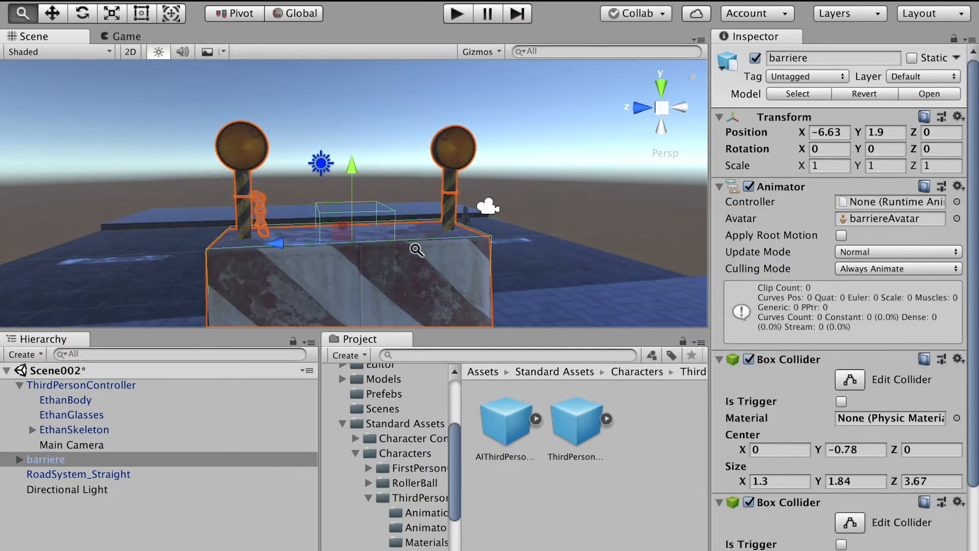
drag(818, 451, 771, 454)
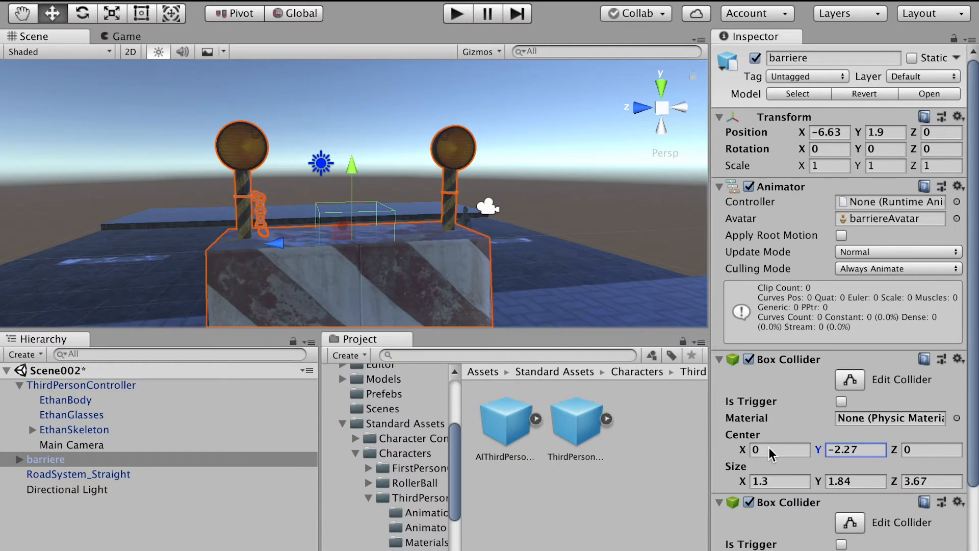
key(ctrl+z)
Set the second Box Collider's size to X 0.45, Y 1.45, Z 0.46 and its Y centre to 0.94
drag(975, 436, 972, 545)
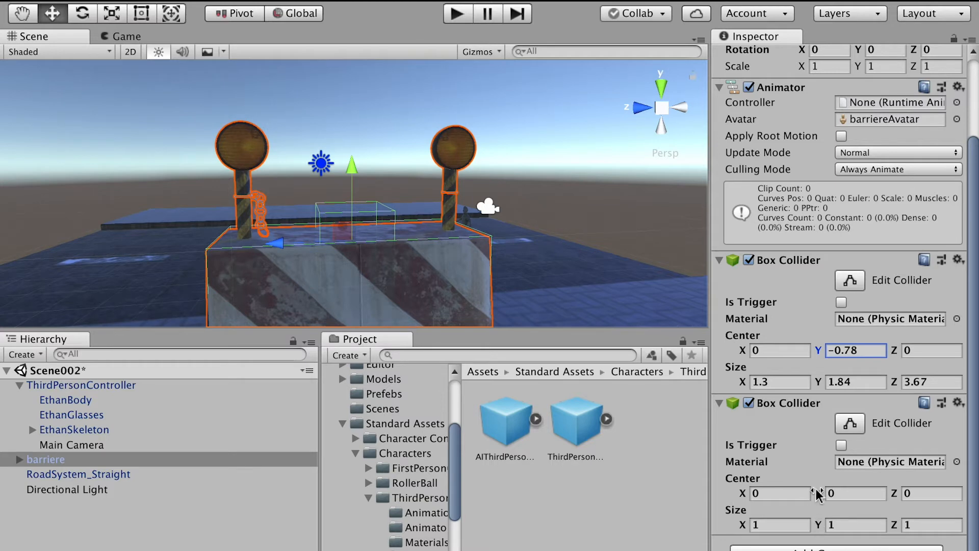
drag(818, 493, 838, 524)
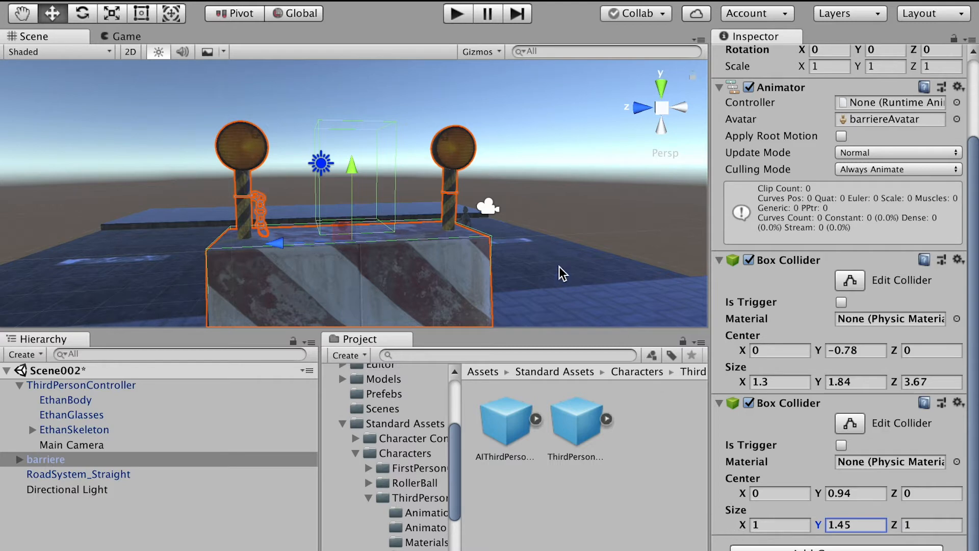
alt+drag(562, 273, 592, 266)
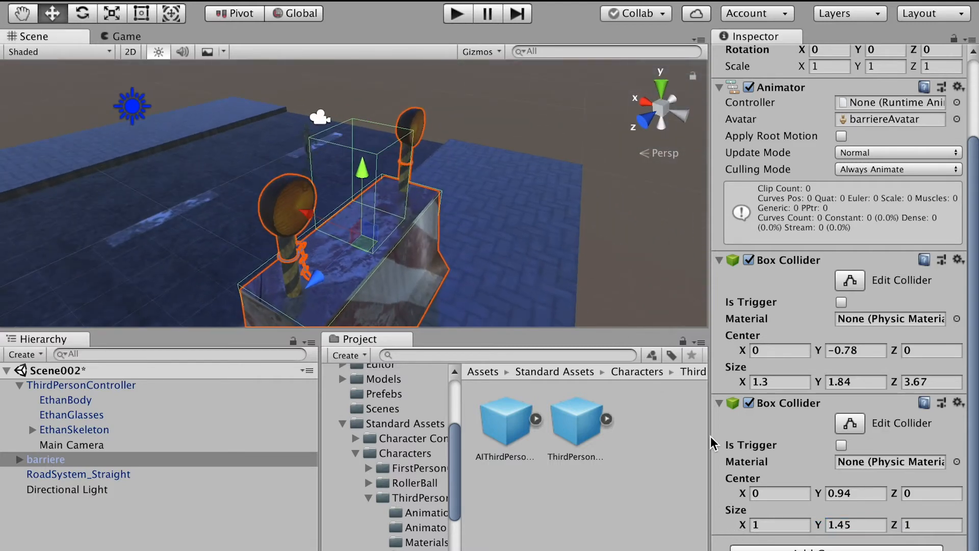
drag(742, 527, 724, 531)
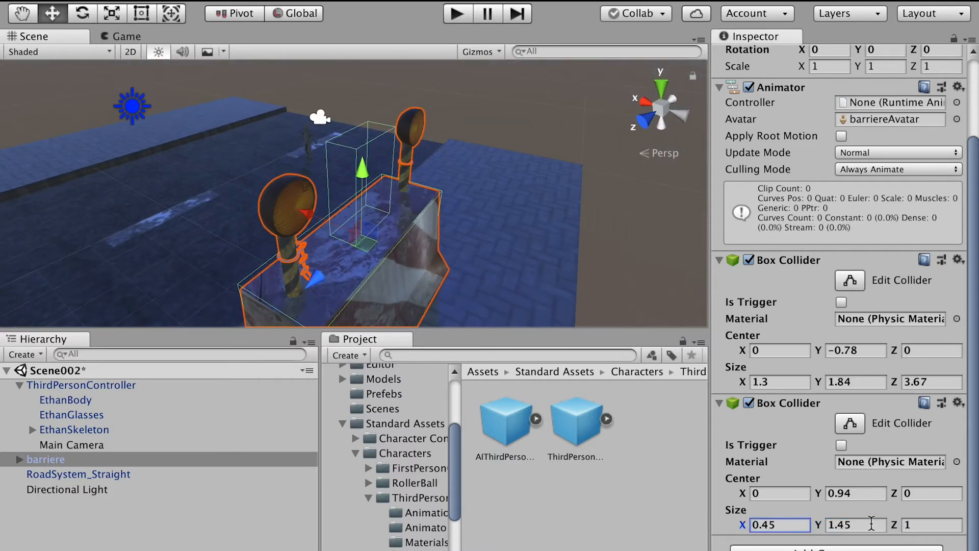
drag(894, 526, 873, 527)
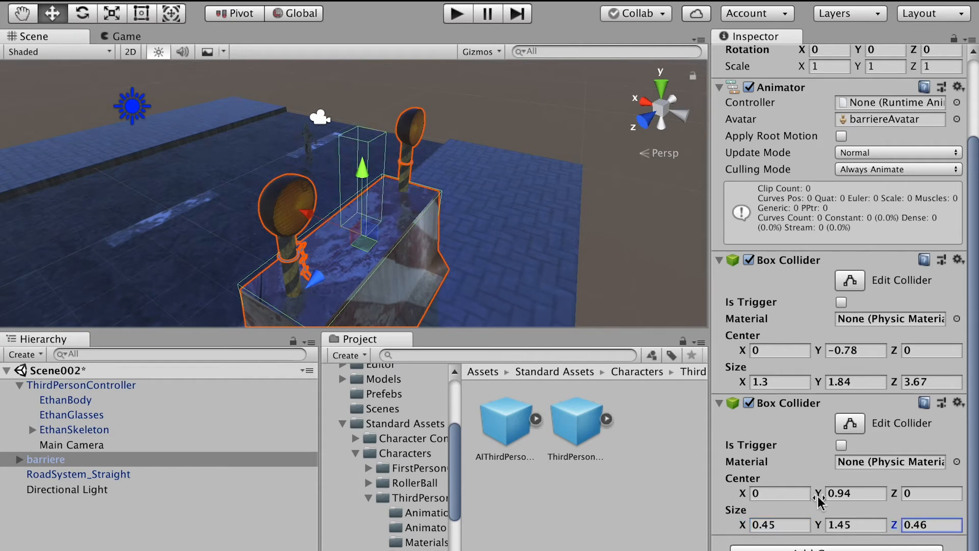
Move the second Box Collider over one warning lamp post by setting its centre to Z -1.52 with X at 0
drag(742, 497, 715, 497)
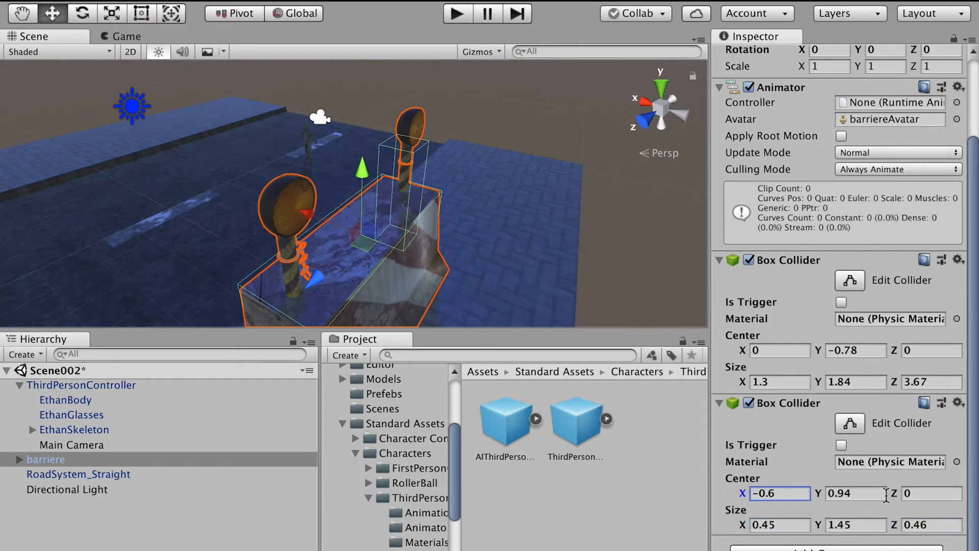
drag(894, 493, 847, 495)
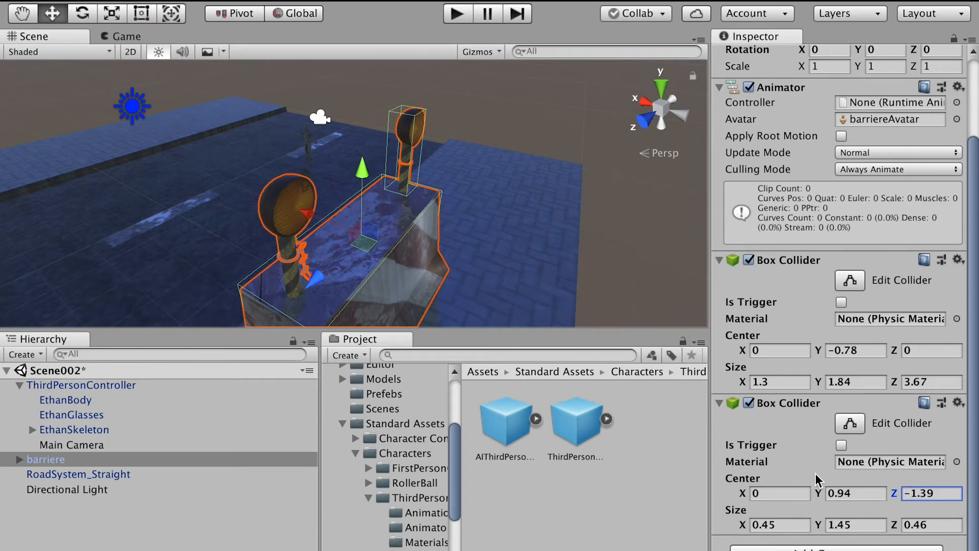
alt+drag(527, 261, 389, 221)
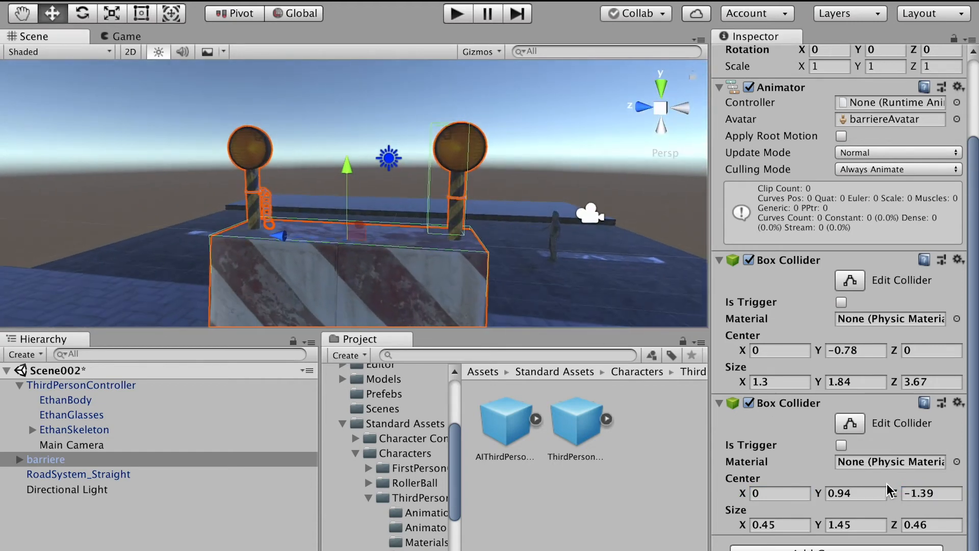
drag(893, 494, 892, 493)
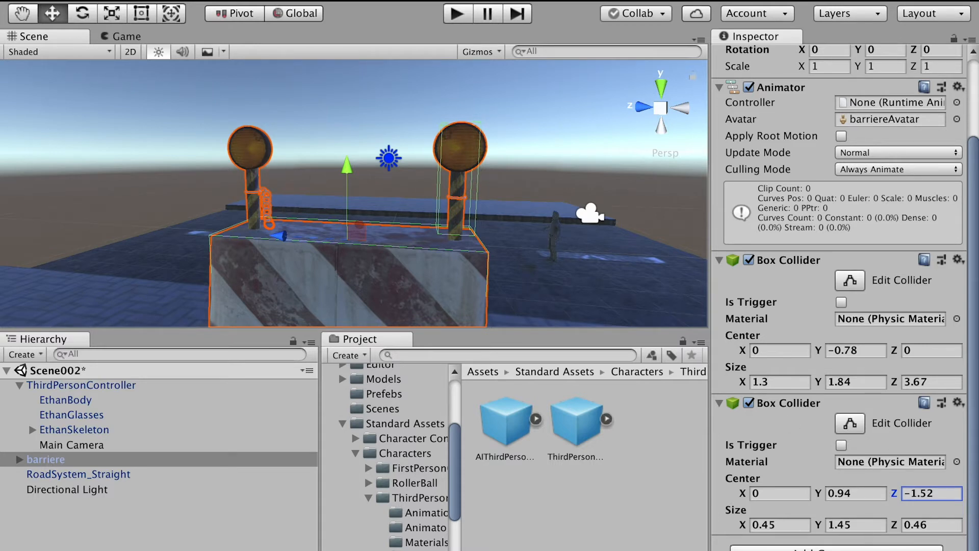
Copy the lamp post's Box Collider and paste it as a new component on the barriere object
click(958, 402)
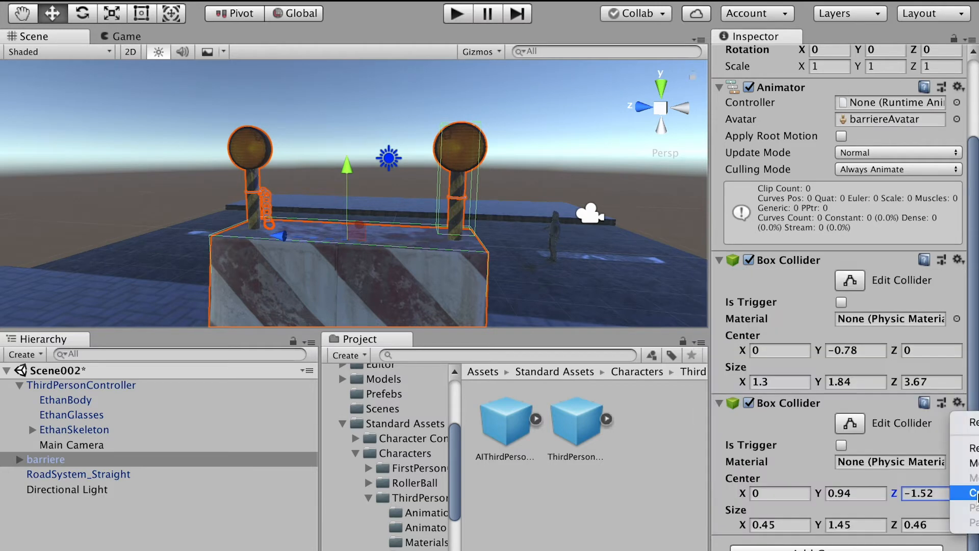
click(975, 492)
click(957, 402)
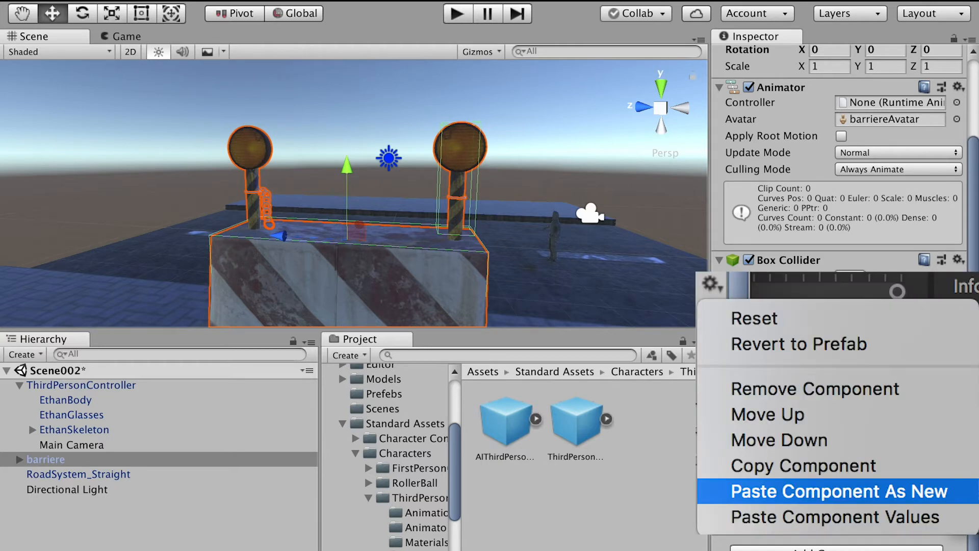
click(972, 507)
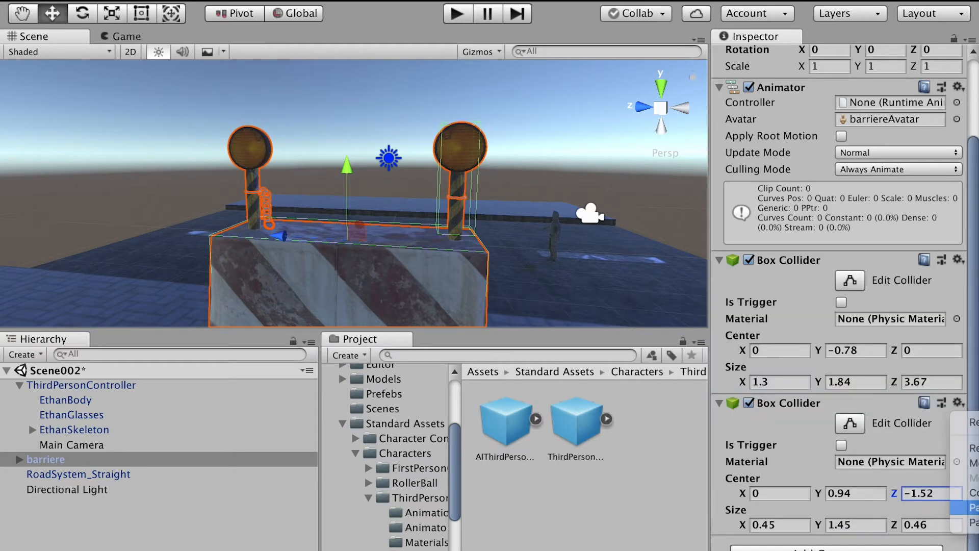
scroll(841, 296, down, 4)
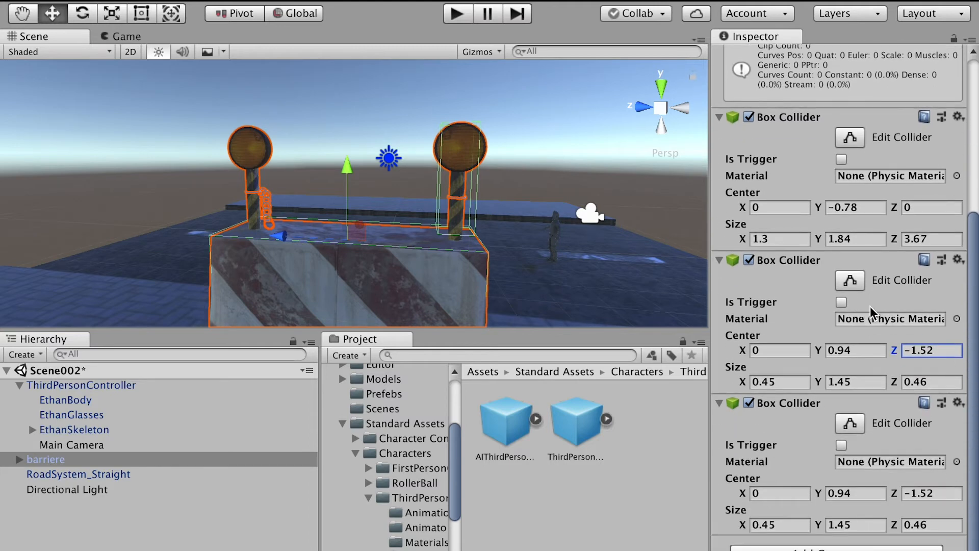
Set the third Box Collider's centre to Z 1.52 so it covers the other warning lamp post
drag(911, 493, 900, 502)
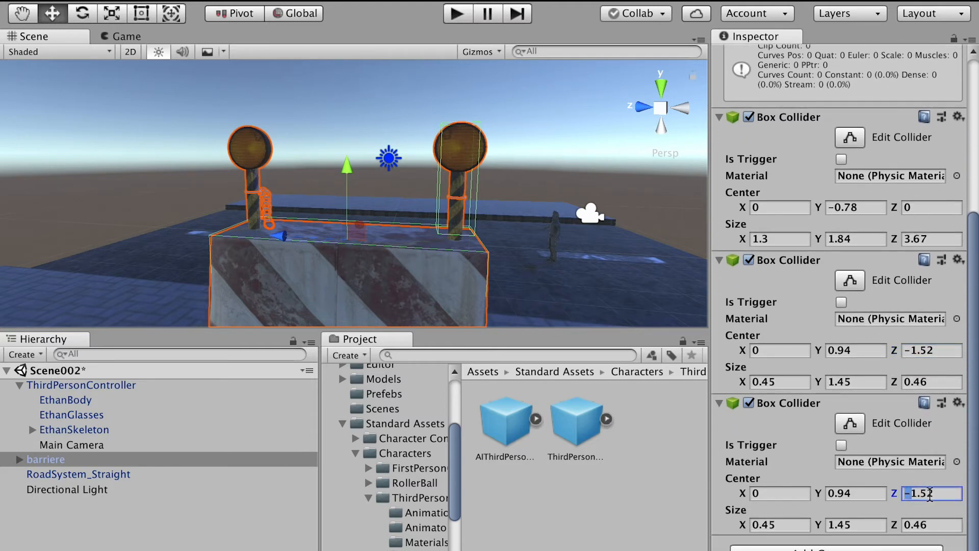
key(BackSpace)
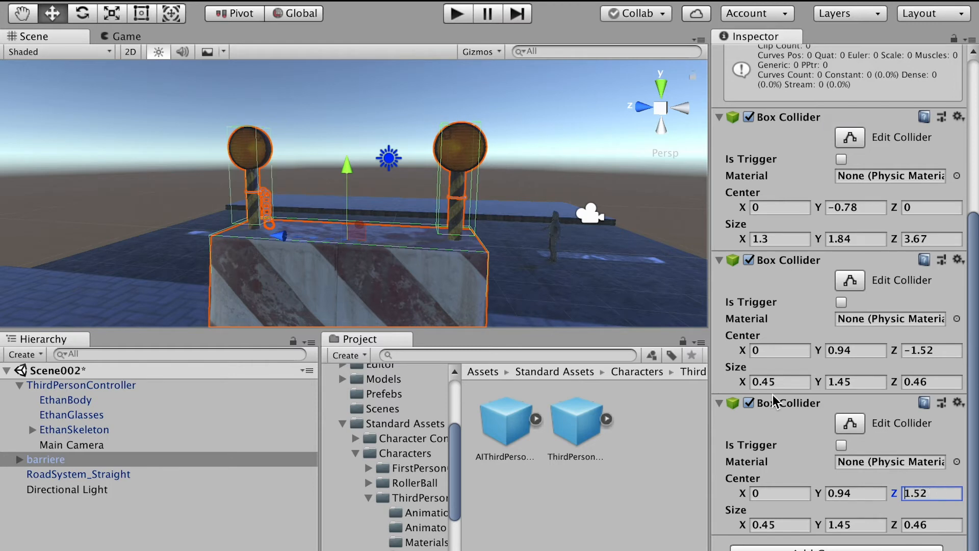
click(333, 98)
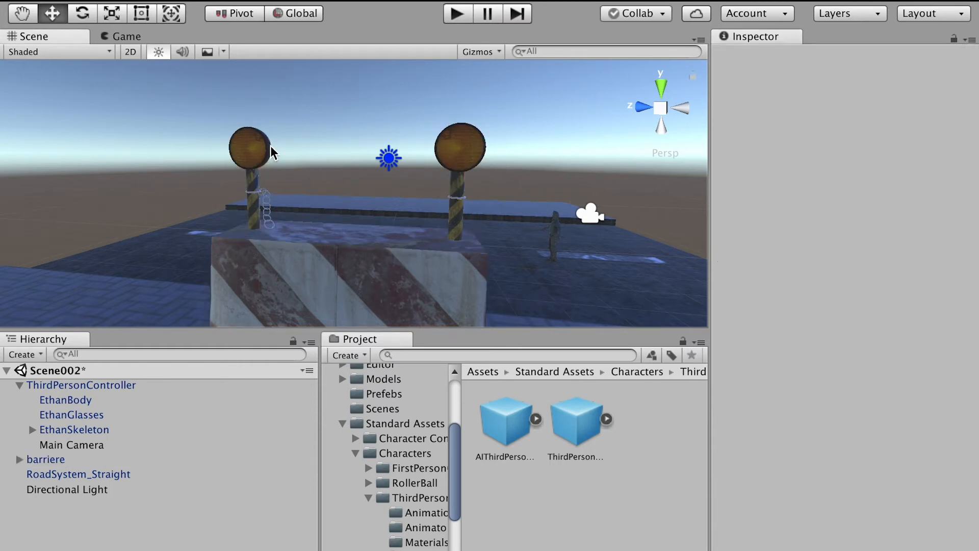
Play-test the scene by running the third-person character against the barrier, and stop playback
click(455, 13)
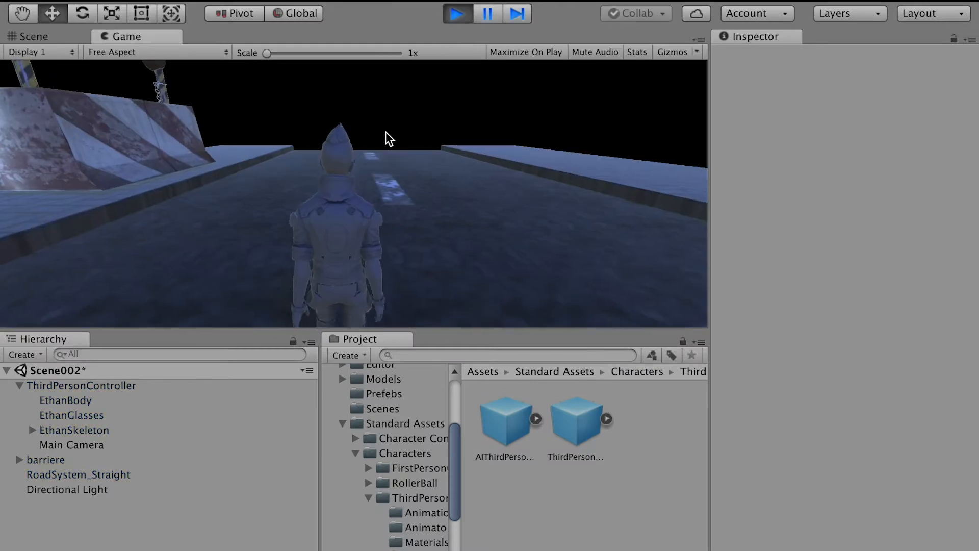
key(w)
key(a)
key(d)
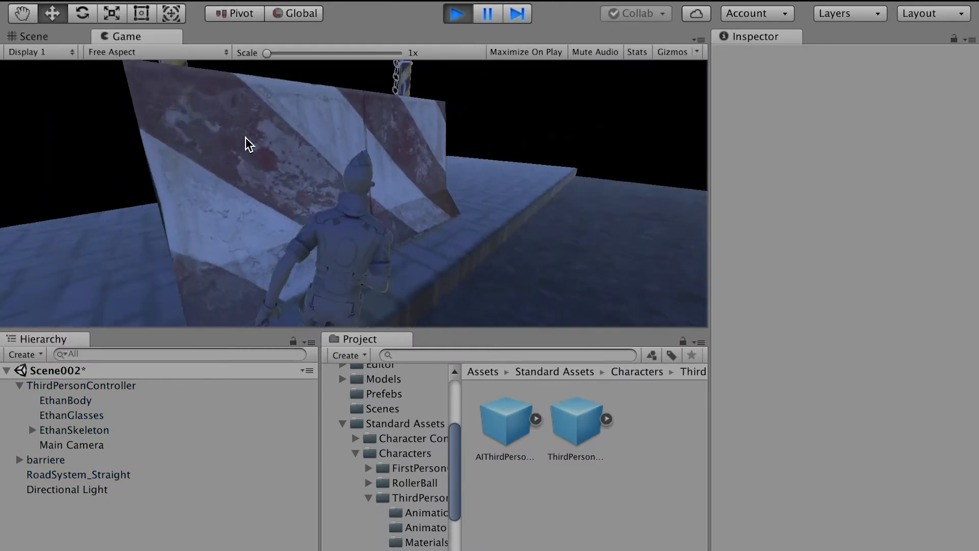
key(a)
key(d)
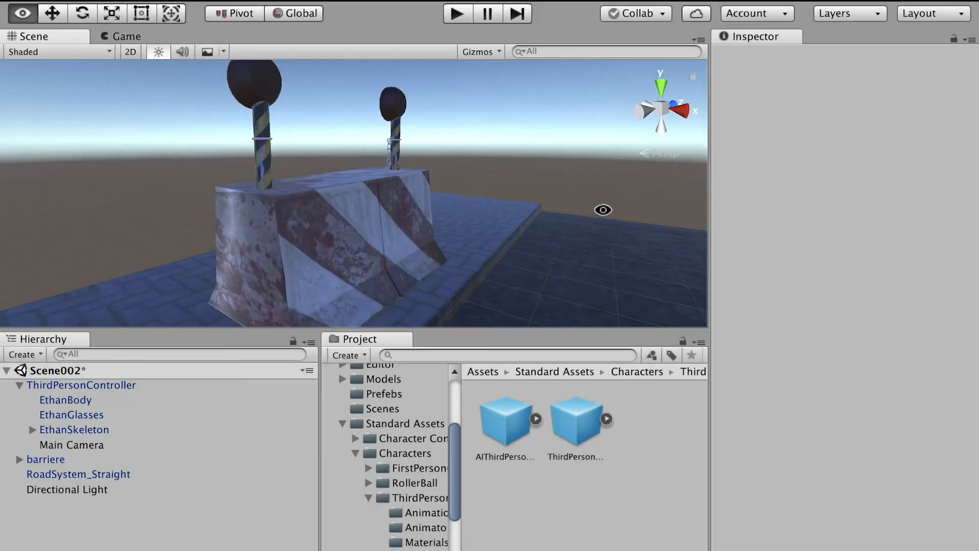
Scale the RoadSystem_Straight object to 0.4 on all three axes and move it along Z to about -2.52
scroll(341, 248, down, 5)
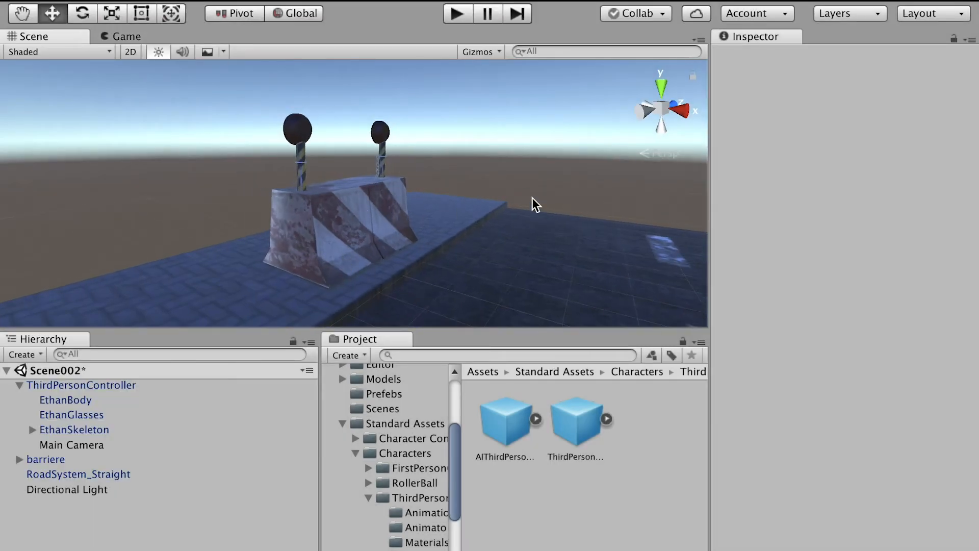
alt+drag(532, 199, 605, 284)
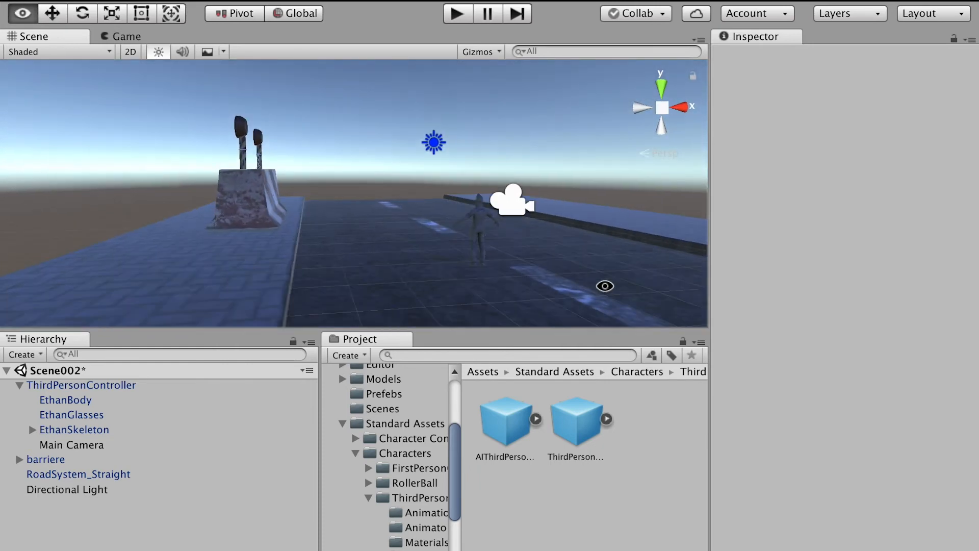
click(343, 262)
click(806, 168)
text(0)
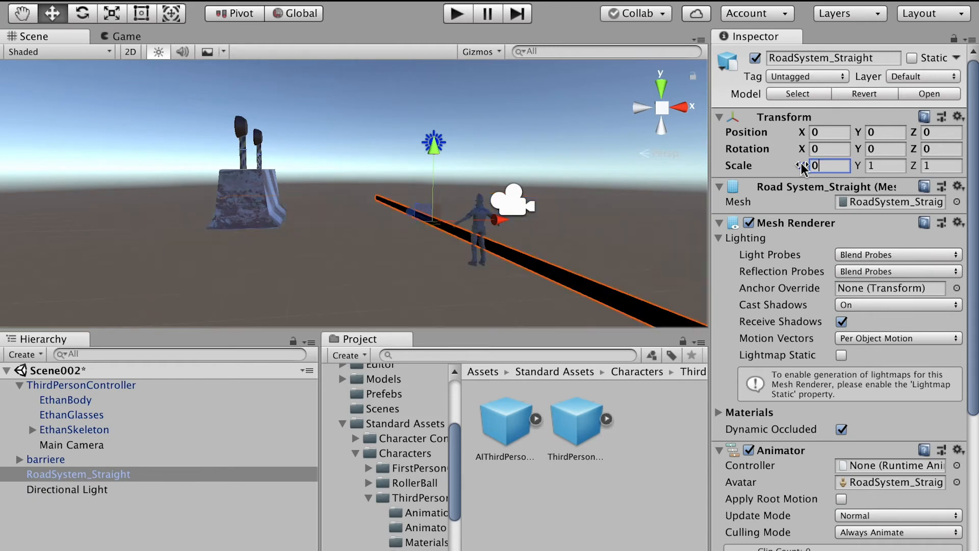
text(.2)
alt+drag(560, 260, 441, 237)
click(799, 168)
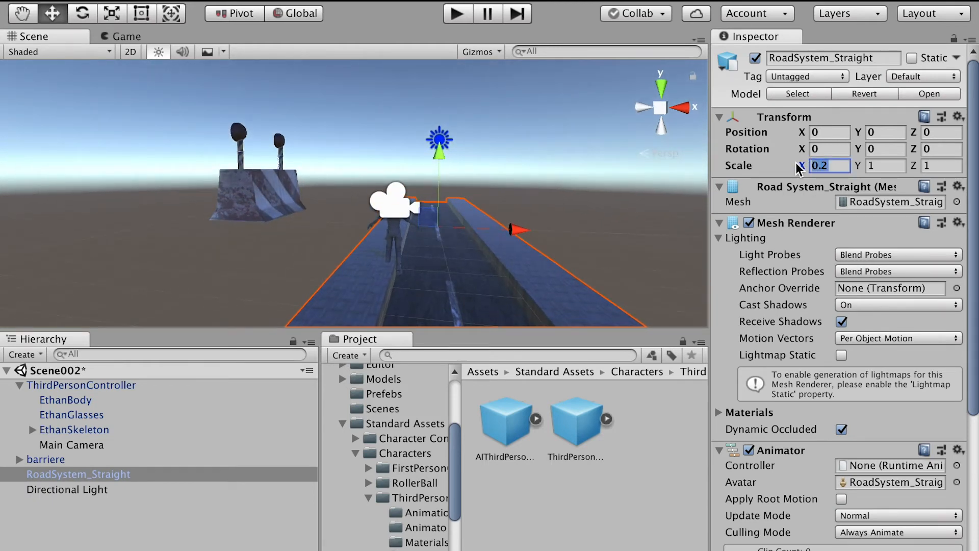
text(0.4)
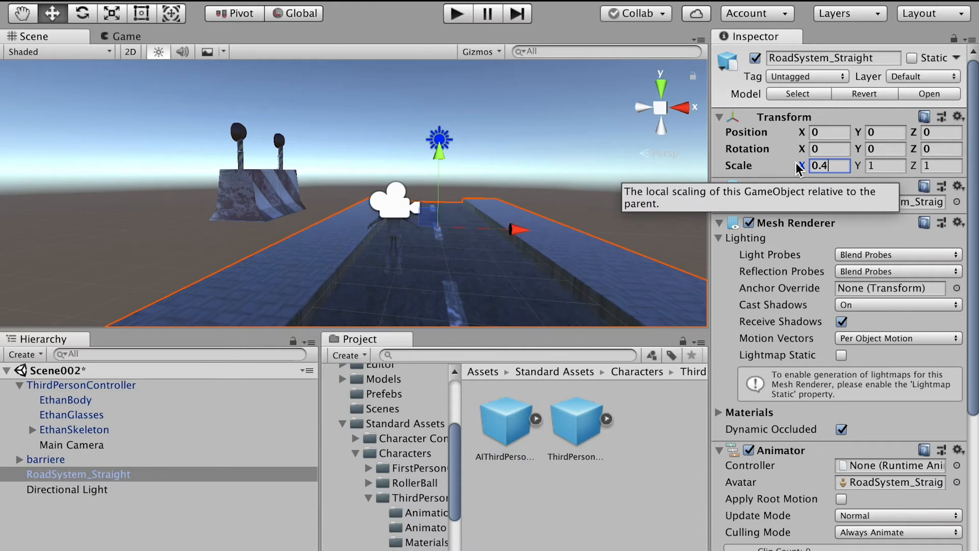
click(855, 165)
text(0.4)
key(Tab)
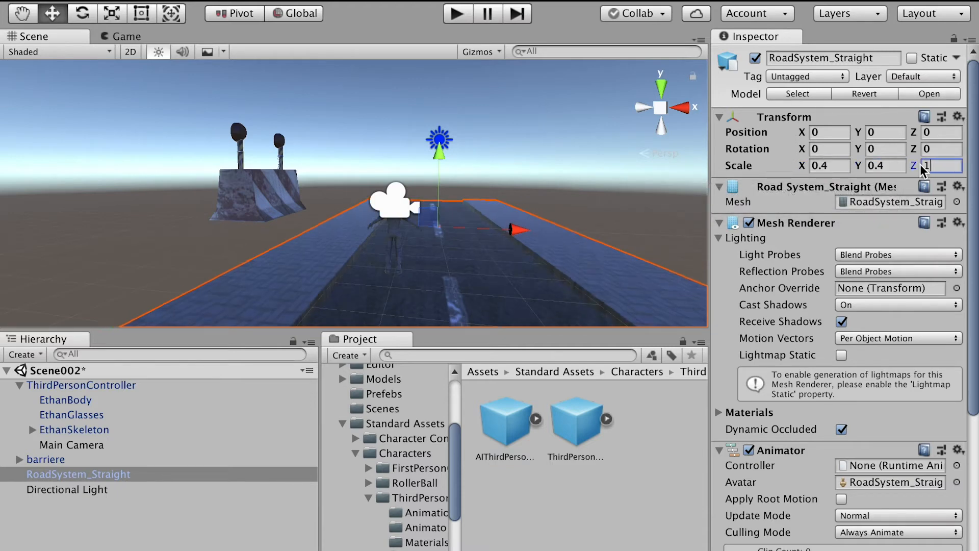
text(0.4)
alt+drag(574, 162, 638, 201)
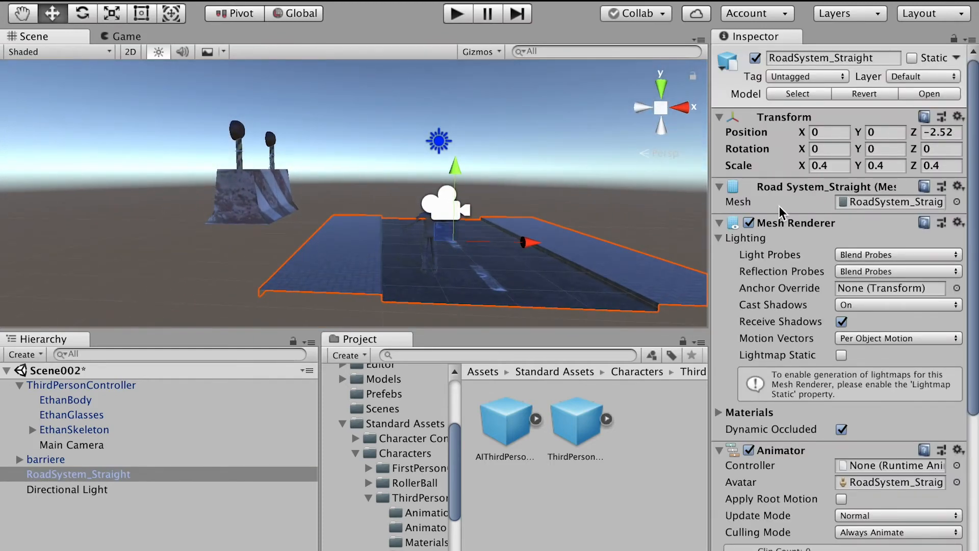
Scale the barriere object to 0.4 on the X, Y and Z axes
click(56, 460)
click(828, 165)
text(0.4)
key(Tab)
text(0.4)
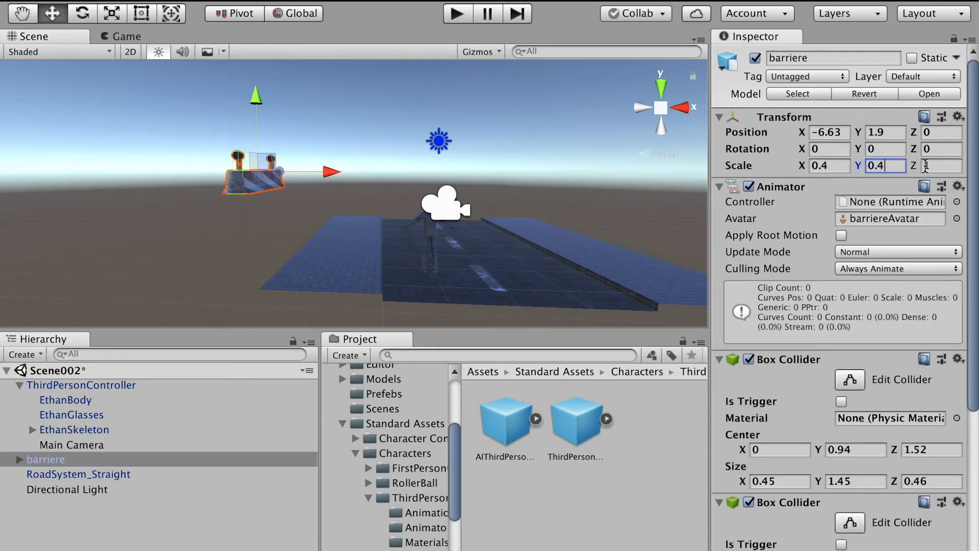
click(926, 165)
text(0.4)
Move the barriere object onto the opposite sidewalk at about X 3.14, Y 0.78, Z -1.12
drag(328, 171, 416, 181)
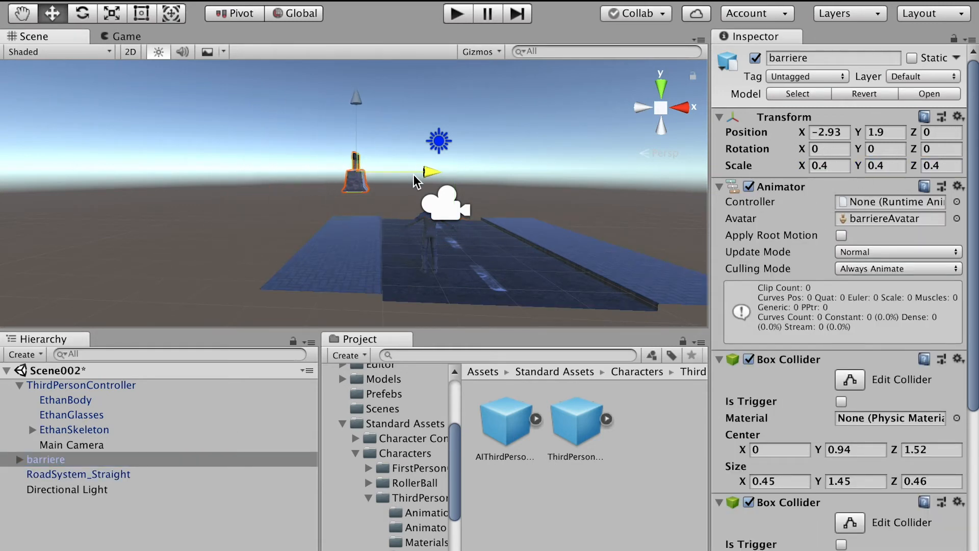
drag(356, 95, 352, 130)
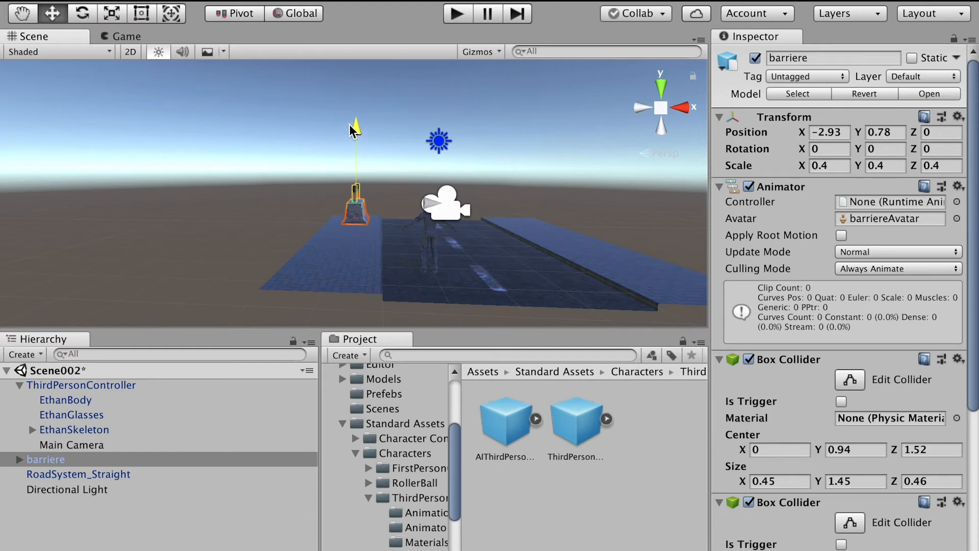
drag(443, 204, 477, 206)
drag(598, 203, 591, 202)
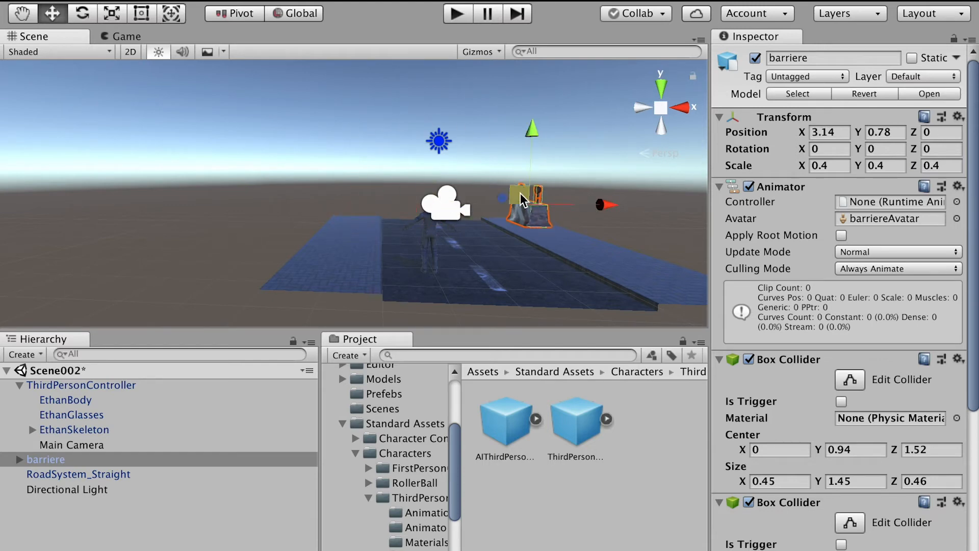
drag(503, 199, 515, 210)
Play-test the rescaled street by walking the character towards the relocated barrier, and stop playback
key(f)
alt+drag(542, 257, 422, 280)
click(458, 13)
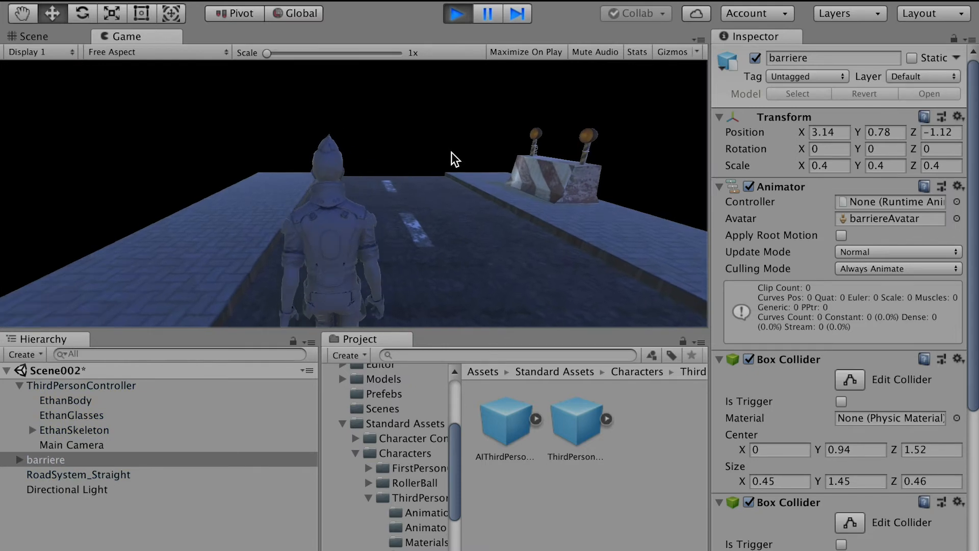
key(Right)
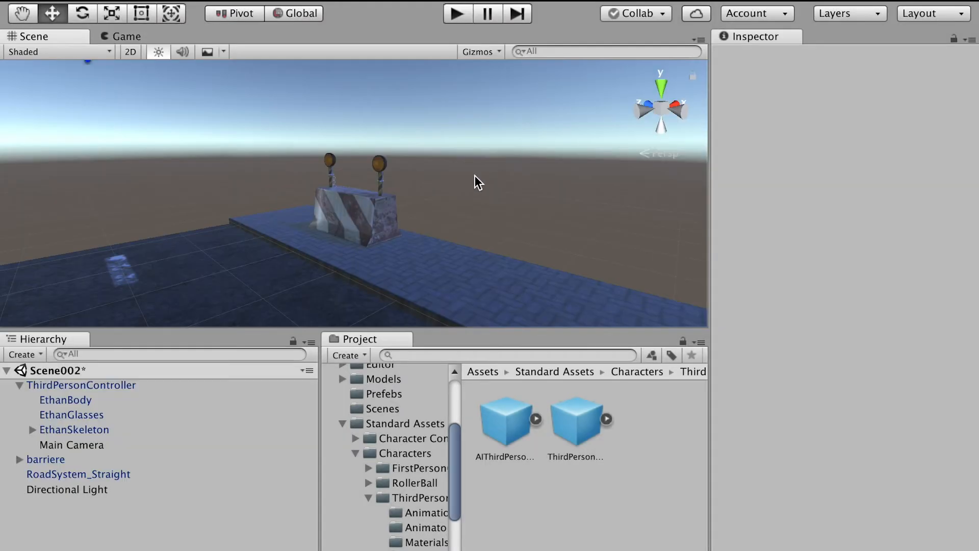
Create a Point Light near the barrier's warning lamps
alt+drag(455, 182, 286, 152)
alt+right_drag(286, 152, 678, 367)
alt+middle_drag(460, 225, 465, 274)
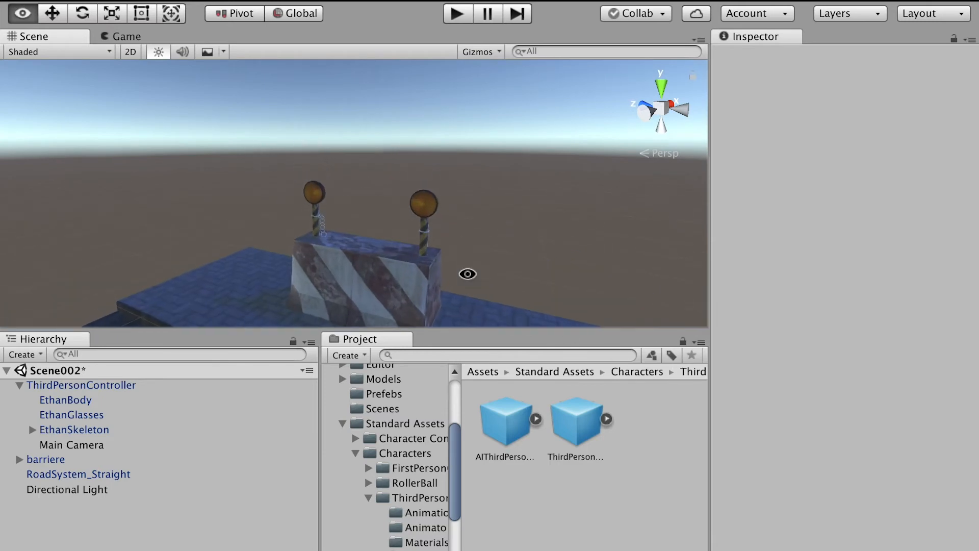
alt+right_drag(466, 274, 533, 299)
alt+drag(429, 194, 427, 168)
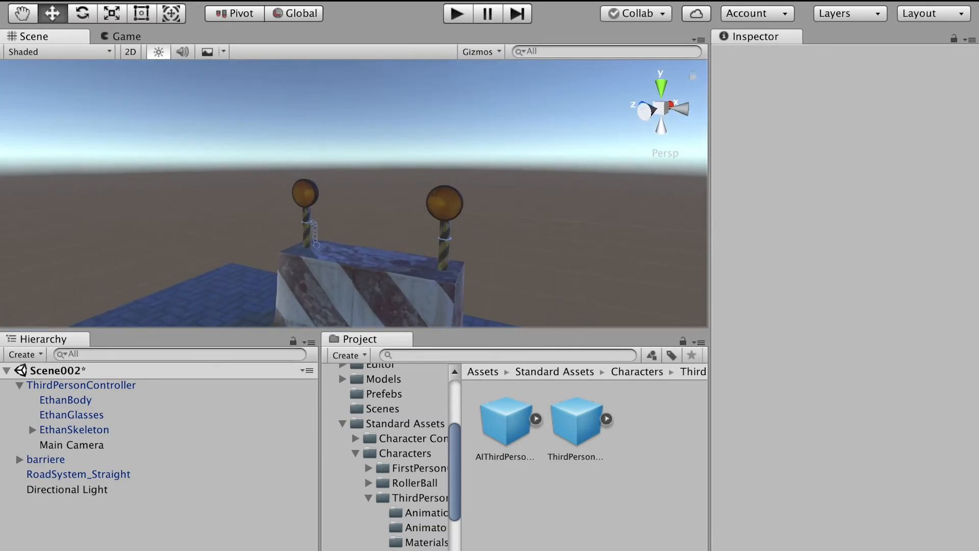
click(277, 11)
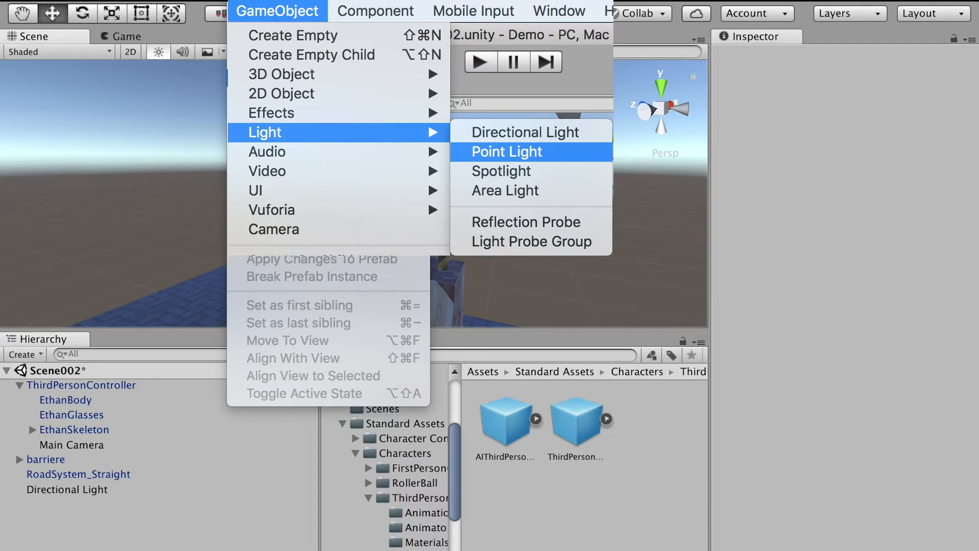
click(480, 94)
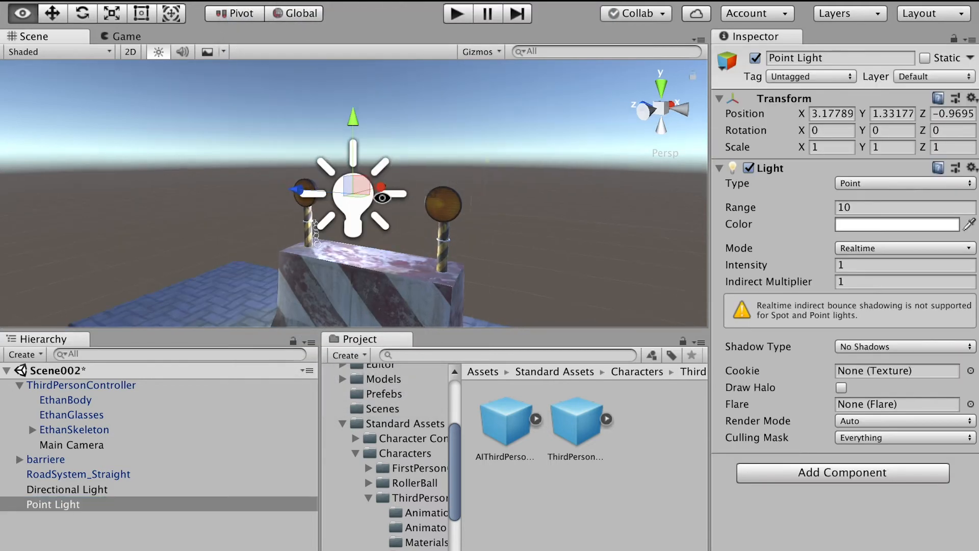
Move the Point Light in front of one warning lamp, to about X 3 and Z -1.76
alt+drag(352, 212, 436, 218)
drag(296, 193, 378, 208)
alt+drag(379, 208, 49, 200)
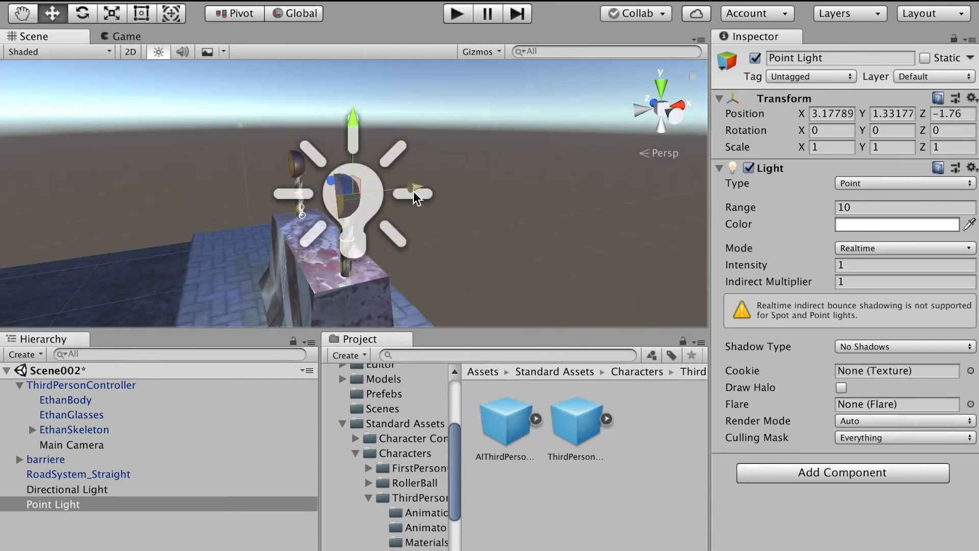
drag(412, 189, 380, 188)
alt+right_drag(267, 148, 586, 265)
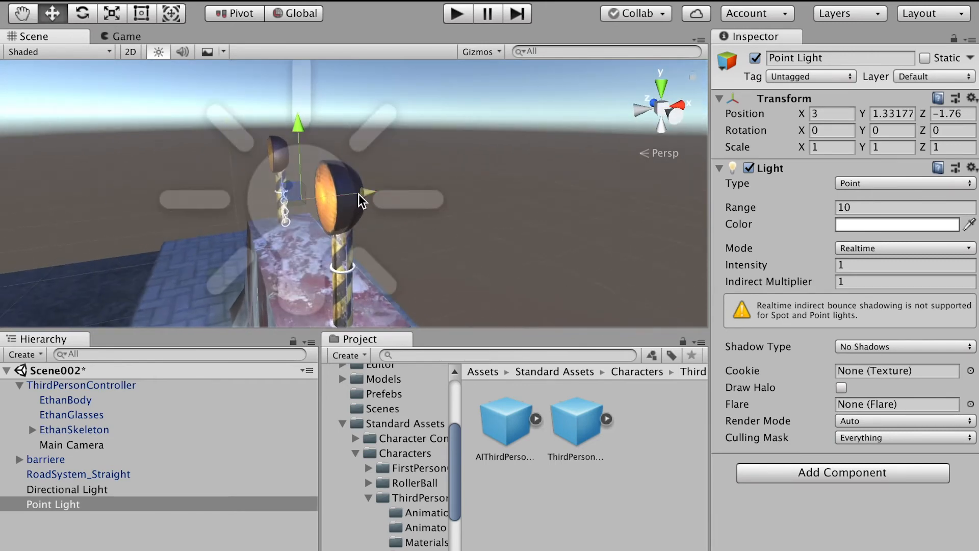
Shrink the Point Light's range to about 1.02 around the barrier
alt+right_drag(363, 199, 317, 210)
alt+drag(402, 240, 510, 255)
alt+right_drag(510, 254, 427, 206)
alt+drag(426, 206, 384, 184)
alt+right_drag(339, 127, 476, 131)
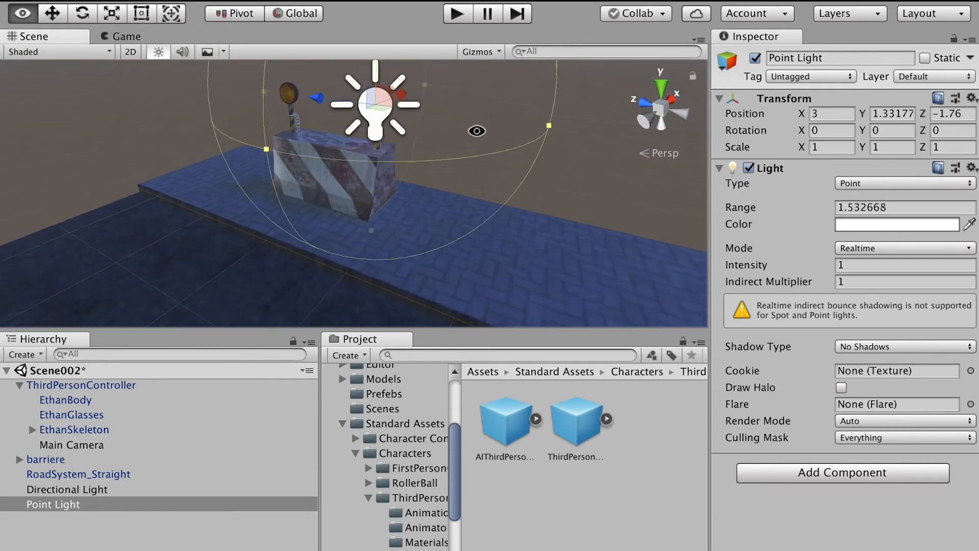
alt+drag(476, 131, 485, 130)
drag(549, 126, 466, 119)
alt+middle_drag(467, 119, 472, 184)
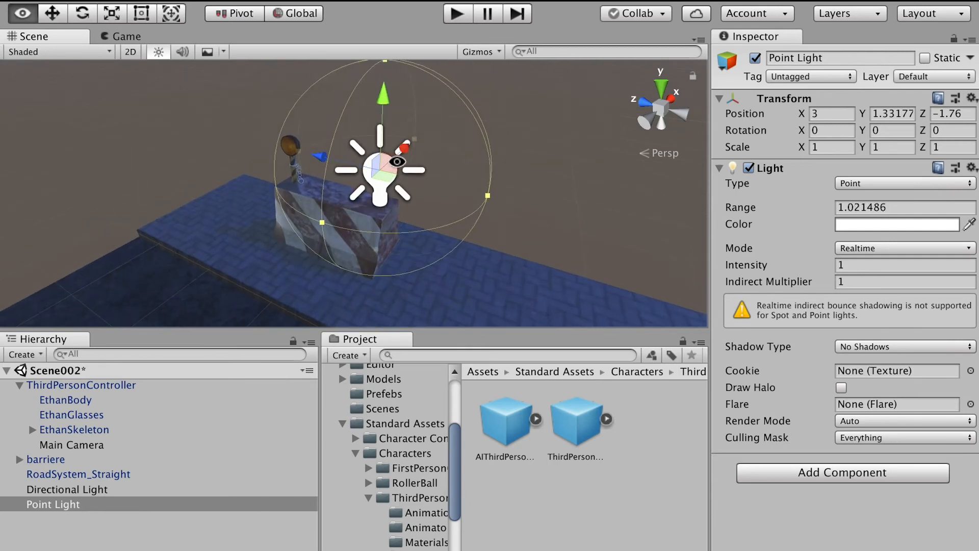
alt+right_drag(471, 184, 540, 199)
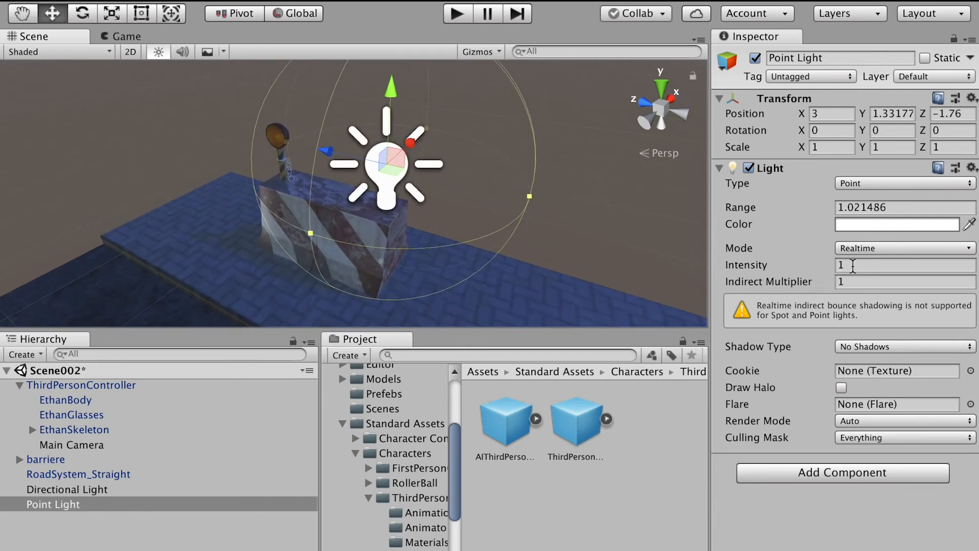
Set the Point Light's intensity to 10, with its range reduced to about 0.62 and X position at about 3.03
click(858, 265)
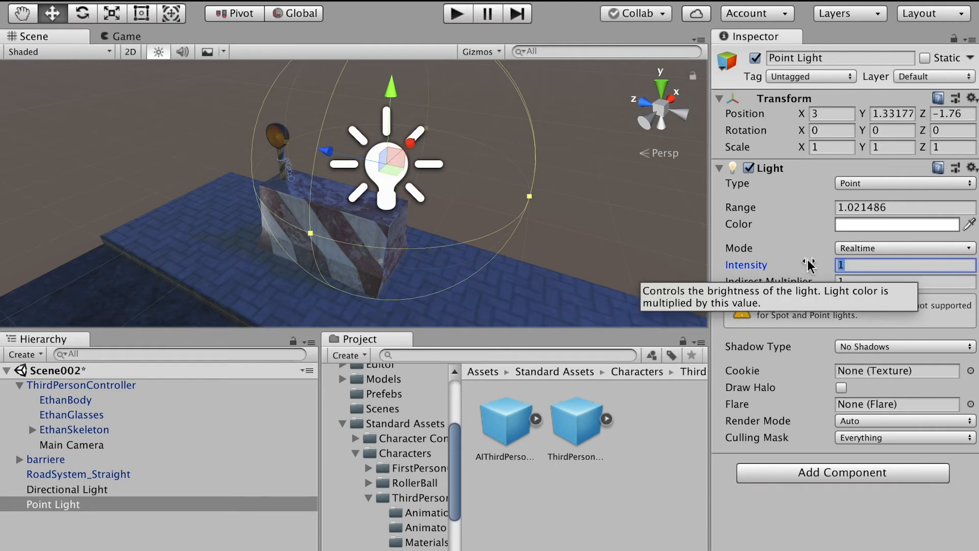
text(10)
alt+drag(657, 235, 754, 248)
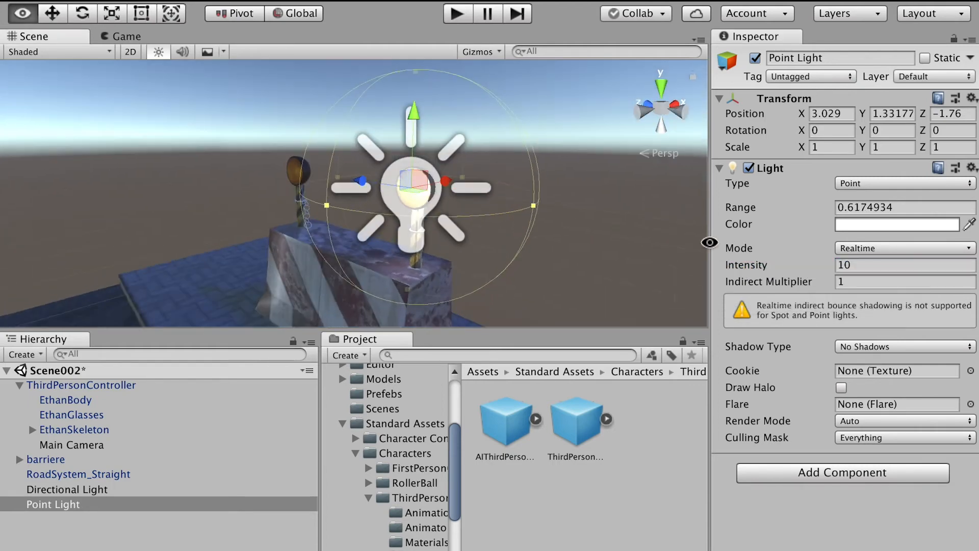
click(598, 198)
alt+drag(361, 162, 407, 168)
alt+drag(449, 210, 460, 269)
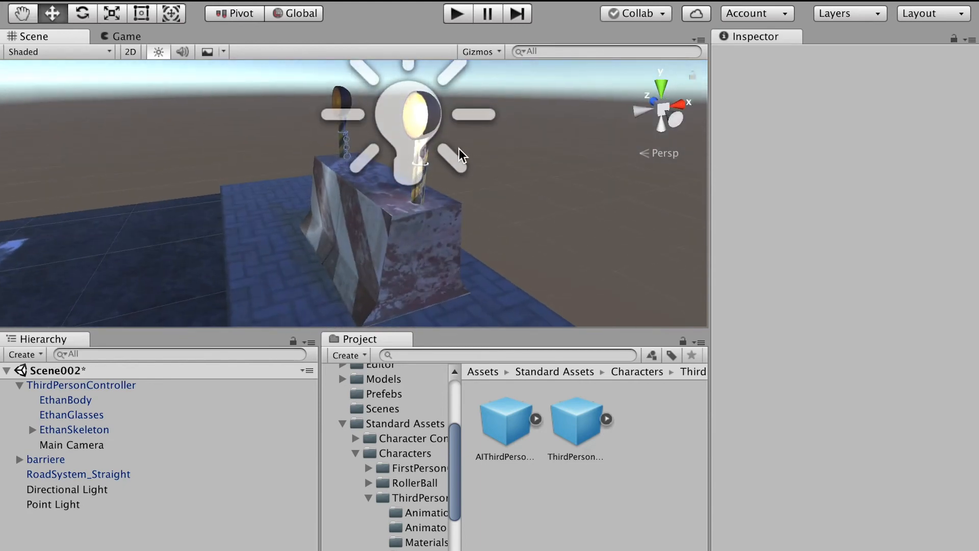
Change the Point Light's colour to orange F6AF00
click(393, 114)
click(882, 225)
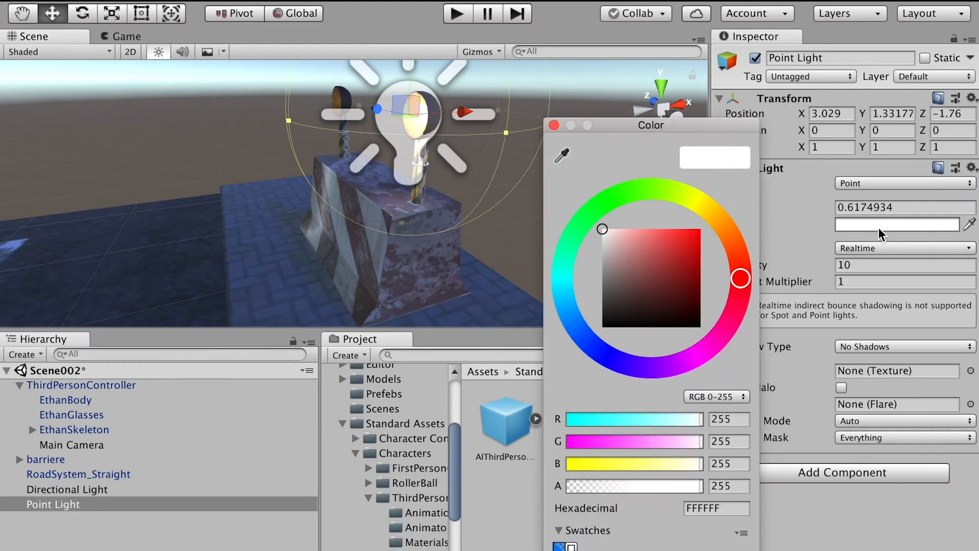
mouse_move(698, 210)
mouse_down()
mouse_move(715, 214)
mouse_move(733, 239)
mouse_up()
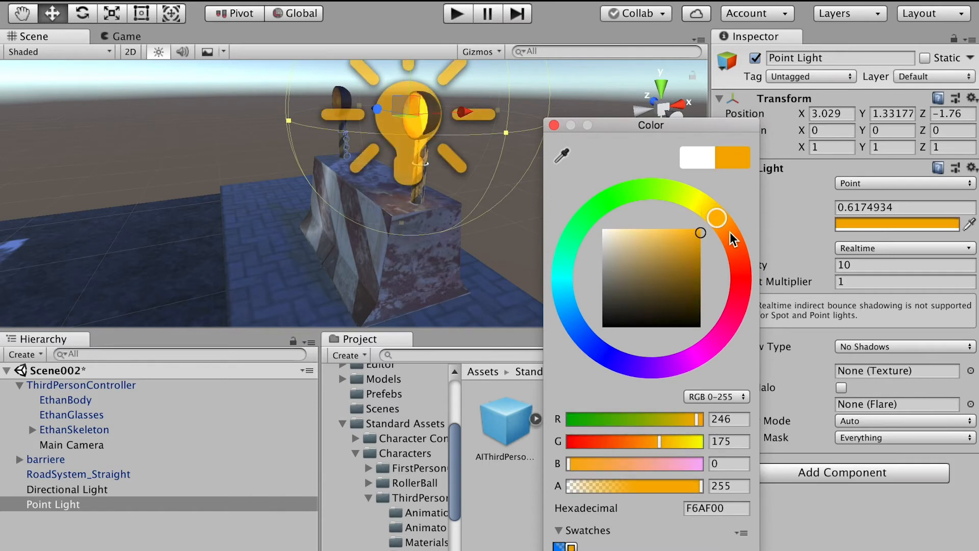
alt+drag(131, 114, 140, 181)
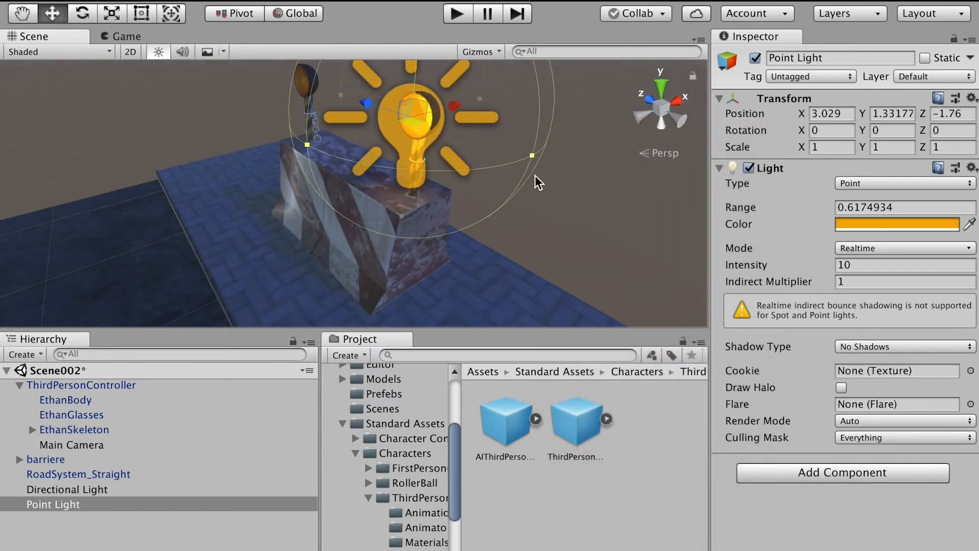
click(603, 192)
alt+drag(602, 196, 97, 188)
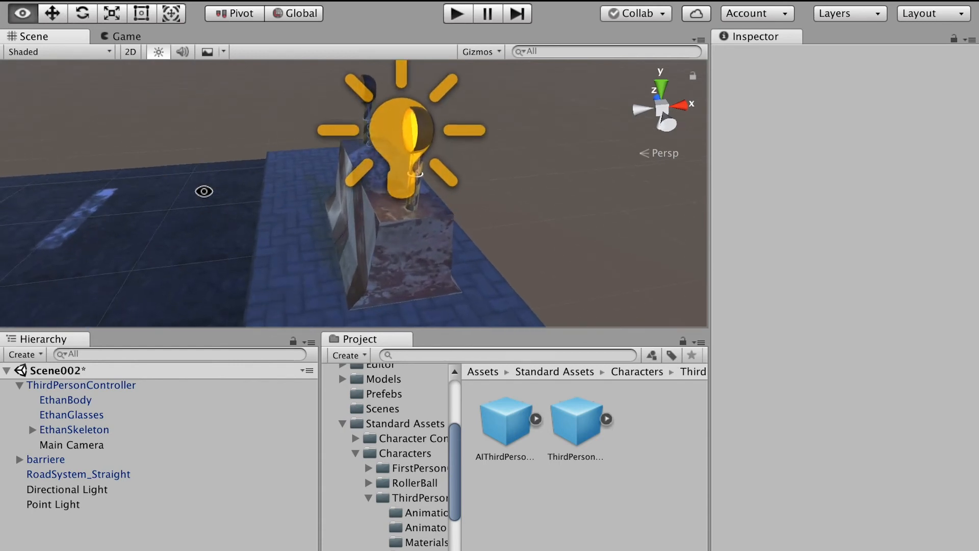
Set the Point Light's intensity to 20
alt+drag(203, 190, 644, 178)
click(405, 118)
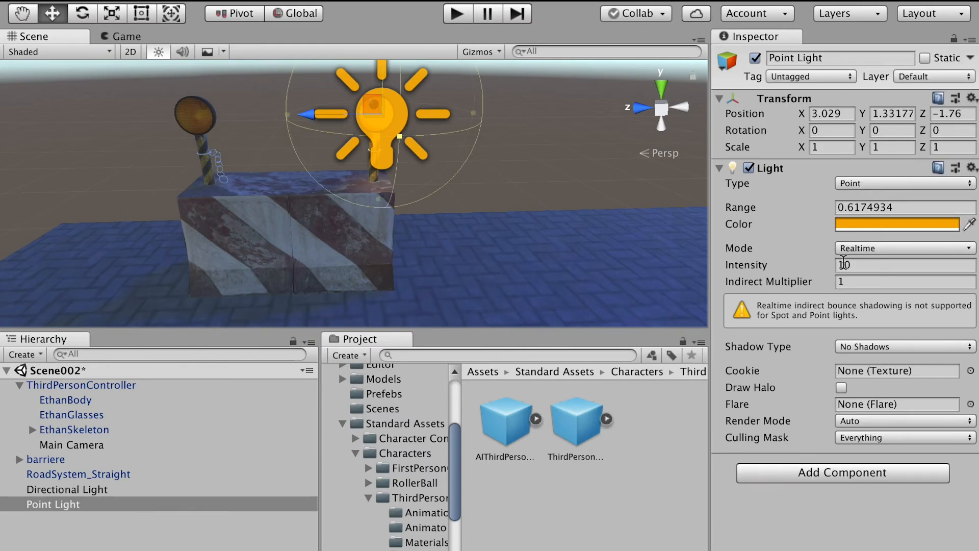
click(844, 264)
text(2)
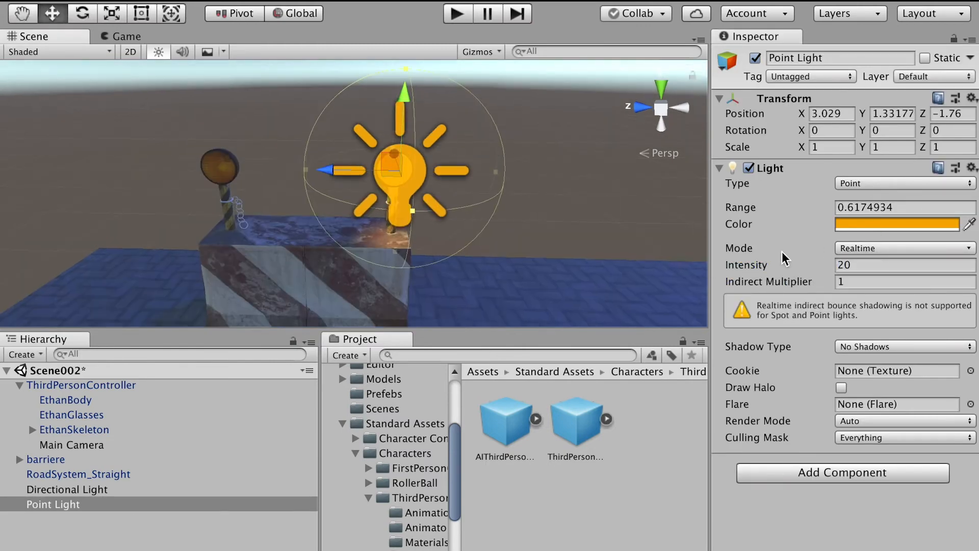
alt+right_drag(509, 158, 596, 225)
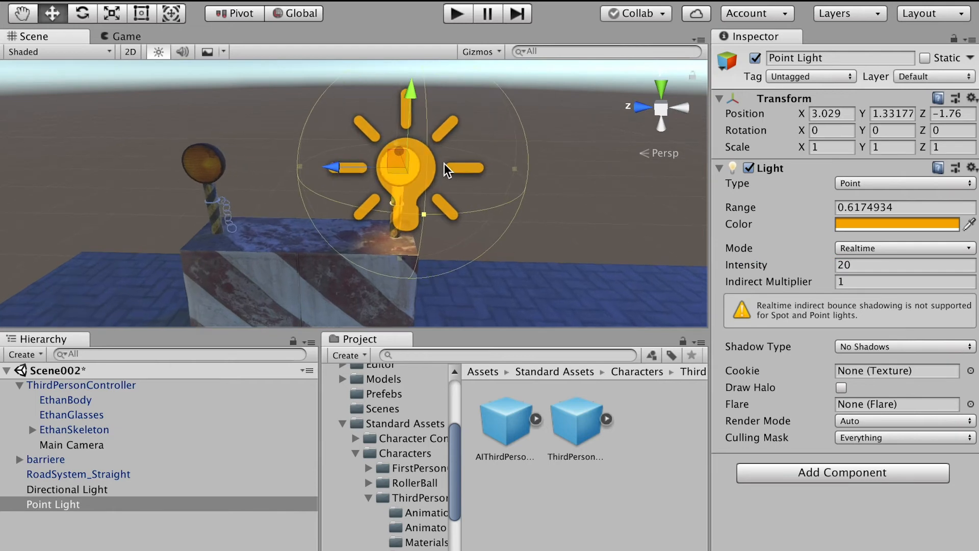
Duplicate the Point Light and move the copy onto the barrier's other warning lamp
key(super+d)
drag(352, 176, 312, 197)
drag(241, 176, 228, 176)
click(436, 119)
Examine the two lit warning lamps, the barrier and the surrounding road from several angles
alt+drag(448, 131, 232, 170)
alt+right_drag(232, 169, 555, 292)
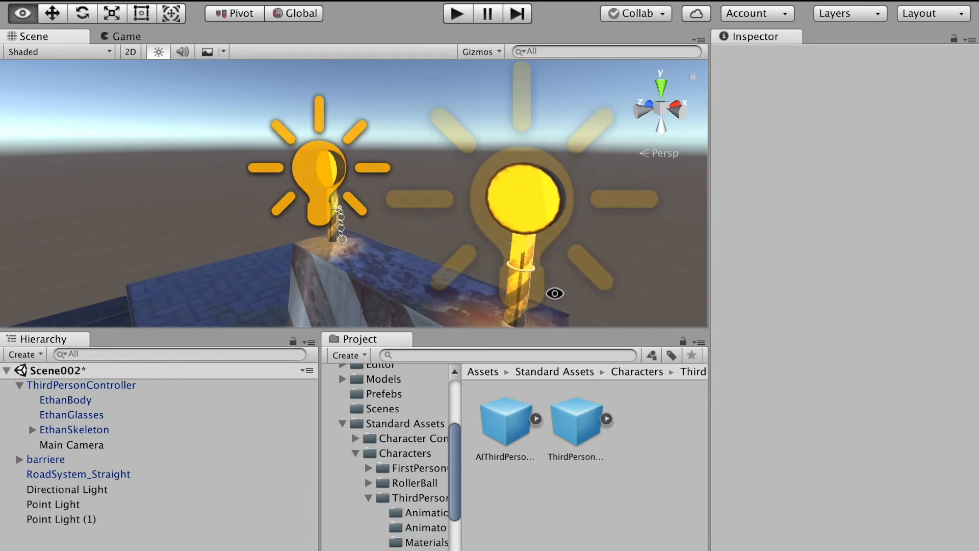
alt+middle_drag(556, 293, 640, 238)
alt+right_drag(641, 238, 273, 206)
alt+drag(272, 206, 328, 262)
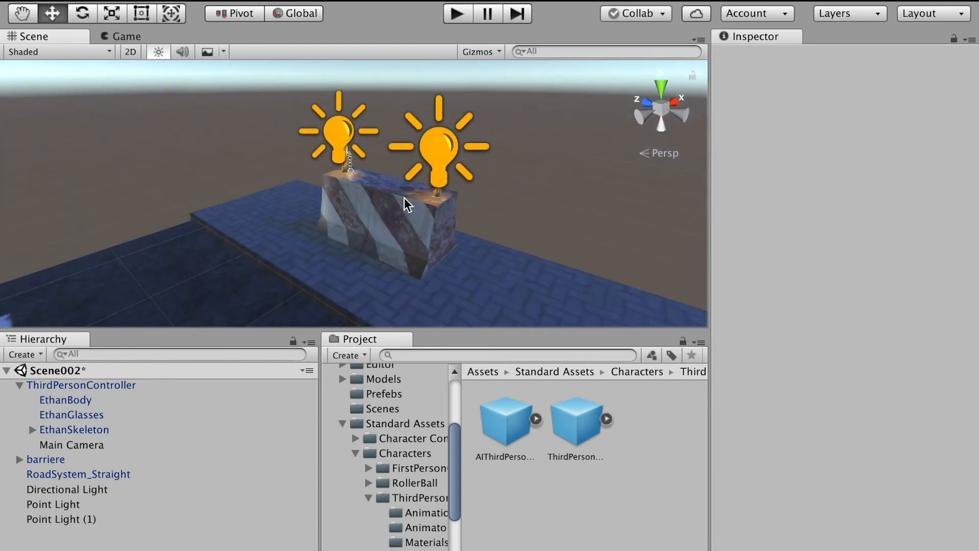
alt+drag(380, 219, 505, 189)
alt+right_drag(504, 189, 481, 191)
alt+drag(480, 191, 375, 214)
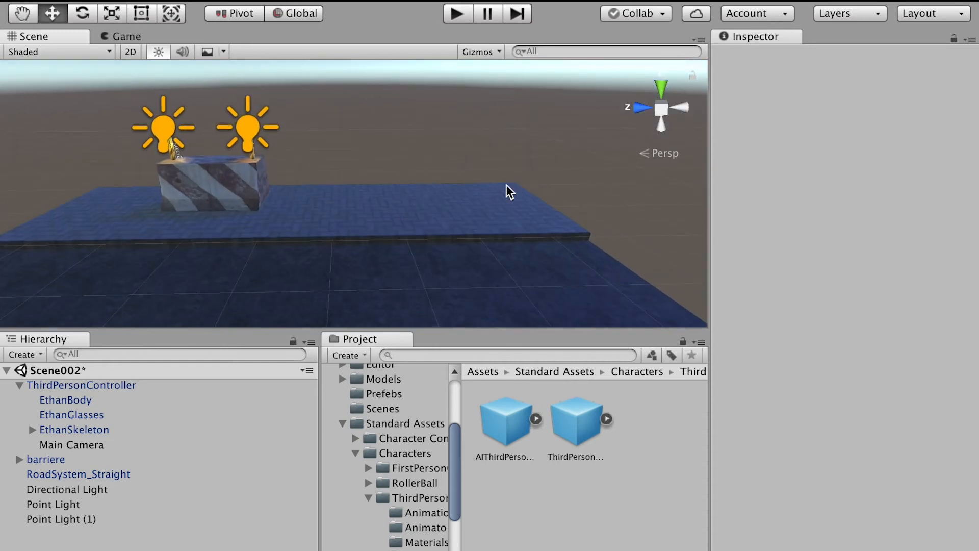
alt+drag(266, 207, 448, 148)
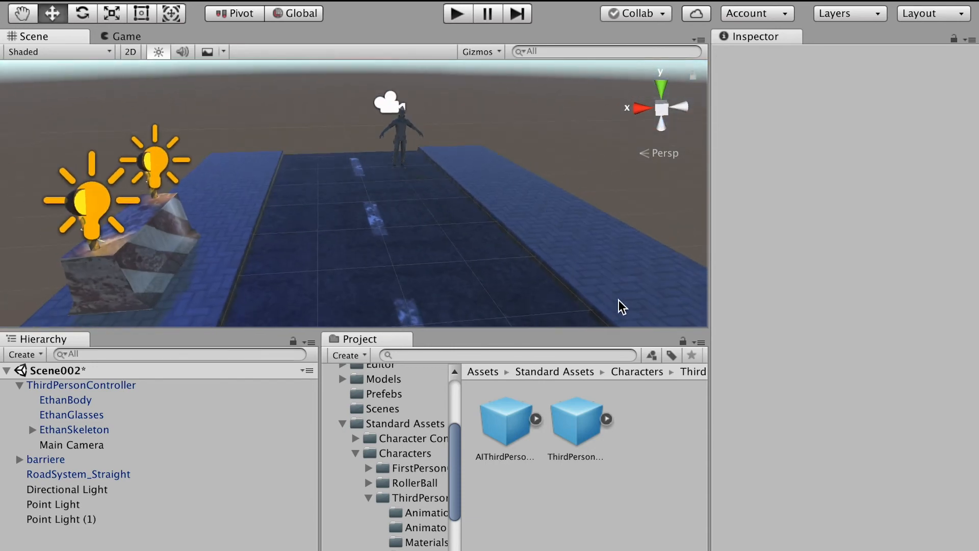
alt+drag(372, 214, 170, 183)
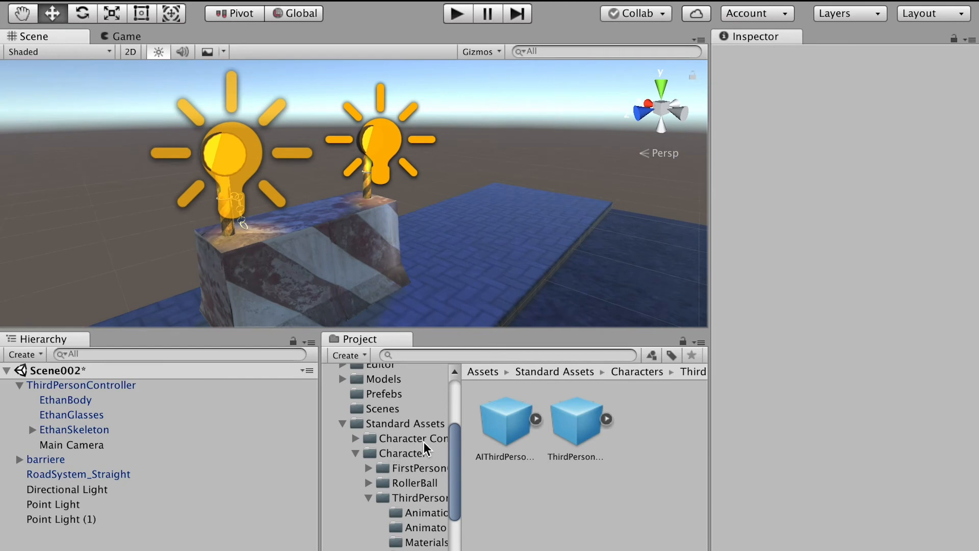
Add another barriere model from the Models folder next to the lit barrier, raised to Y 1.44
scroll(414, 439, up, 5)
click(381, 445)
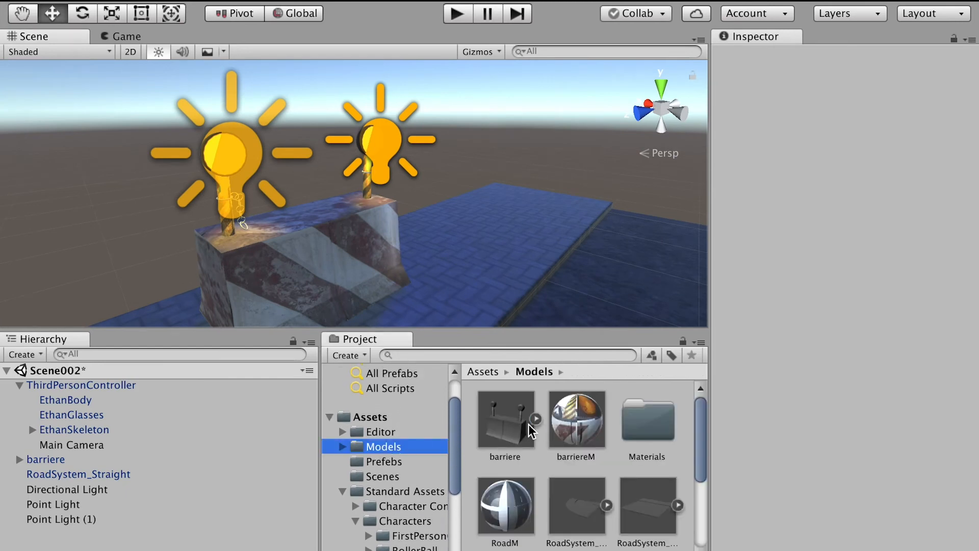
drag(511, 435, 508, 160)
drag(517, 124, 517, 37)
middle_drag(474, 144, 494, 210)
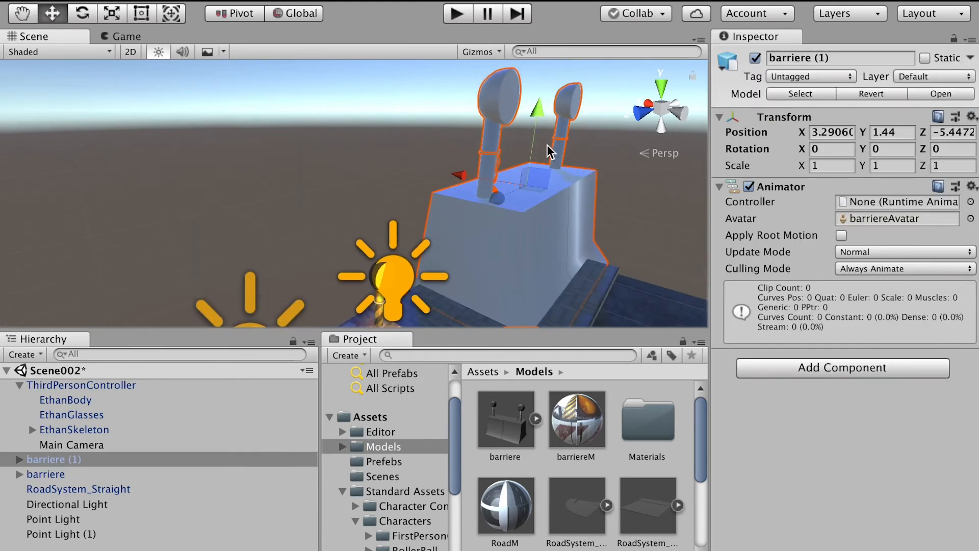
alt+drag(551, 195, 514, 166)
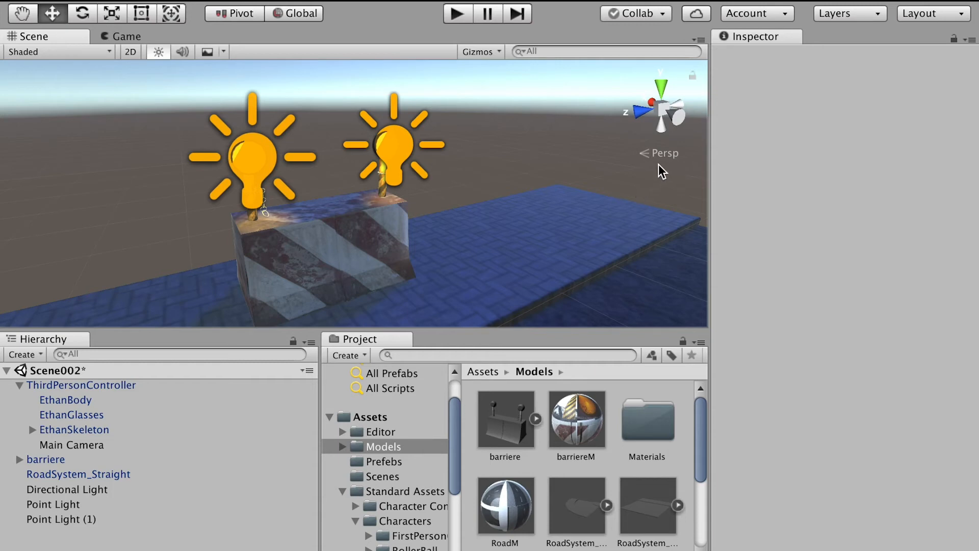
Create an empty GameObject at the barrier and name it BarrierePref
click(290, 296)
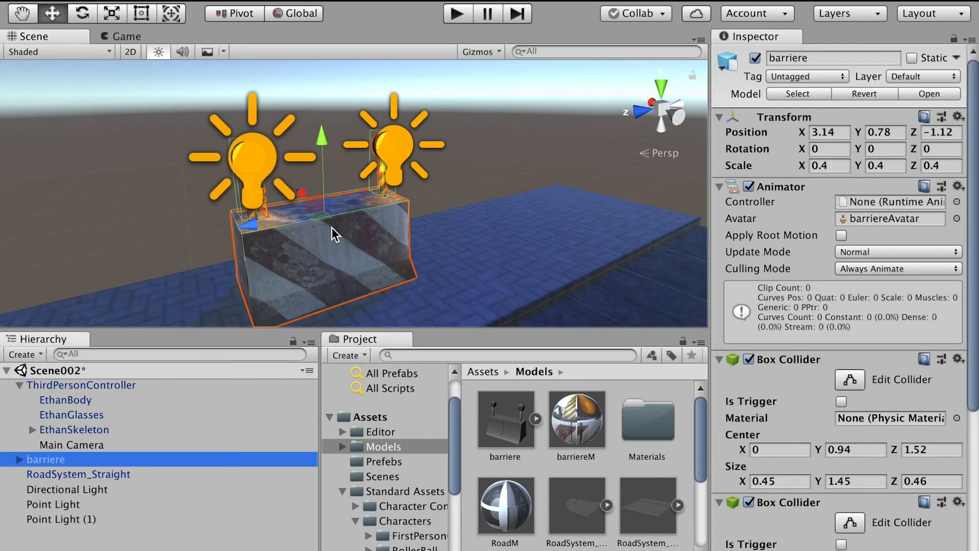
key(f)
alt+right_drag(339, 188, 464, 319)
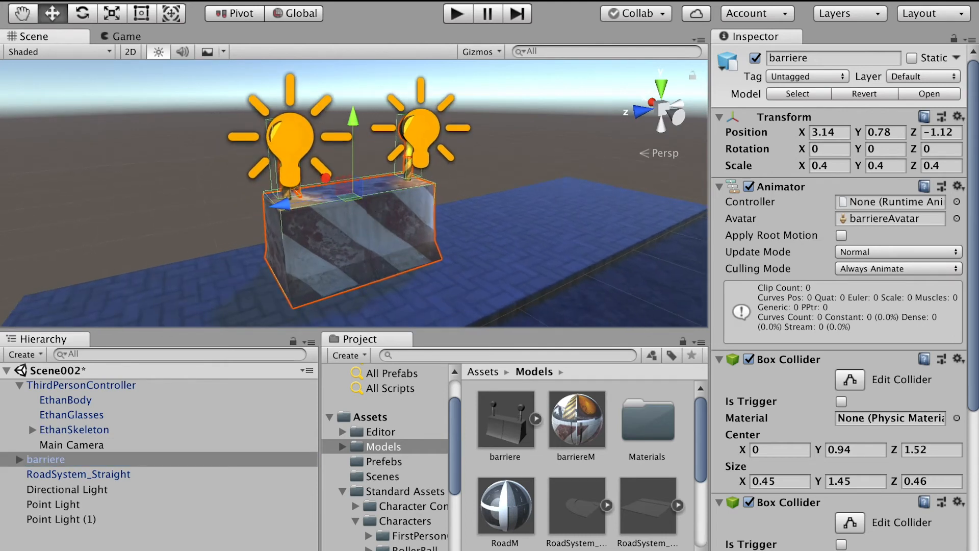
click(288, 16)
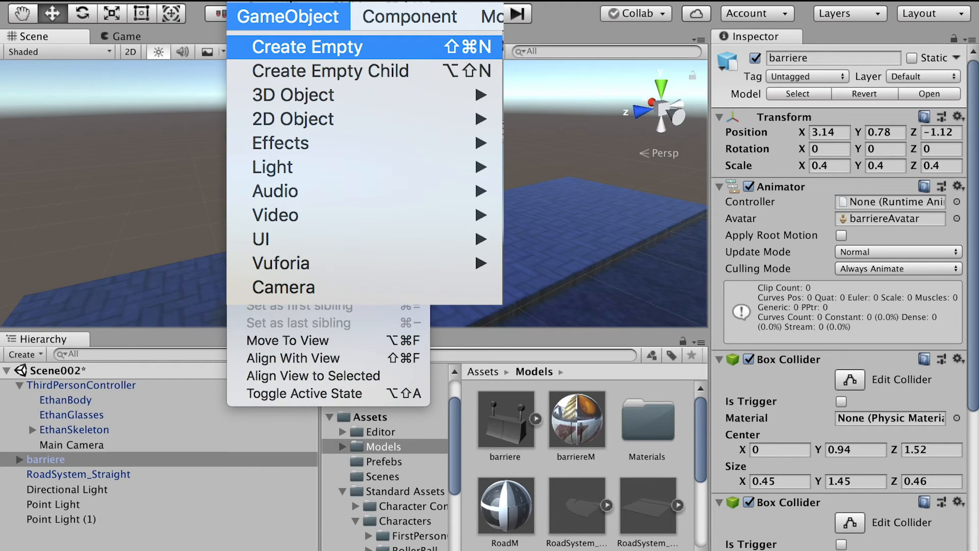
click(307, 47)
click(65, 534)
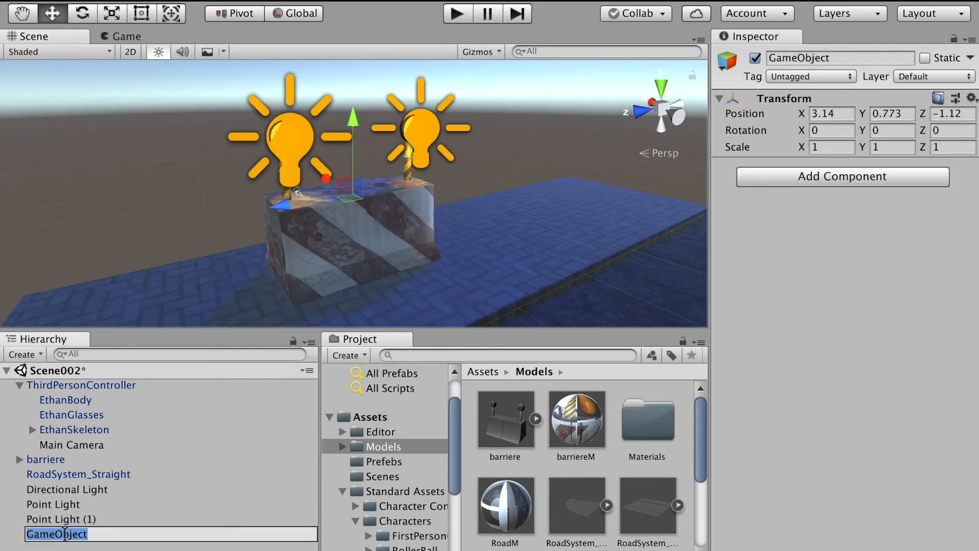
text(BarrierePre)
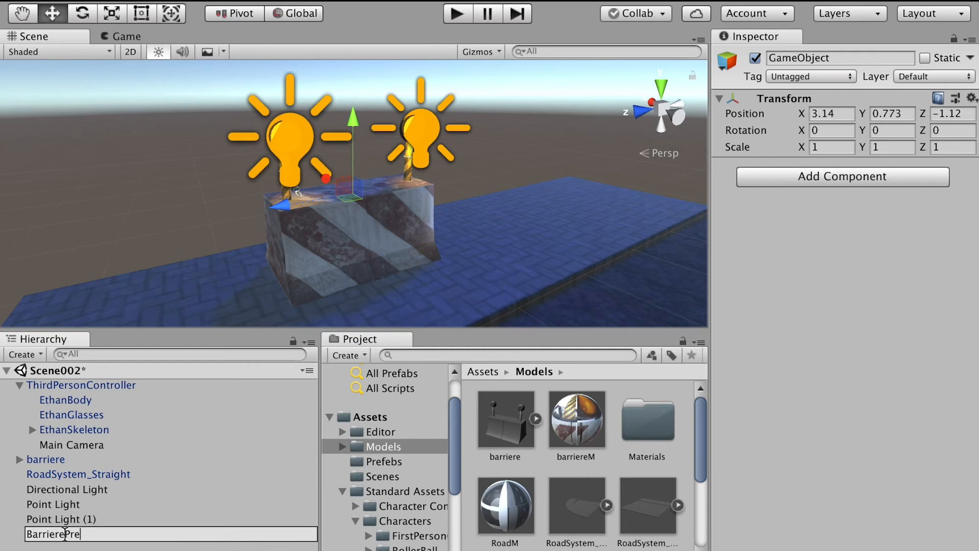
text(f)
key(Return)
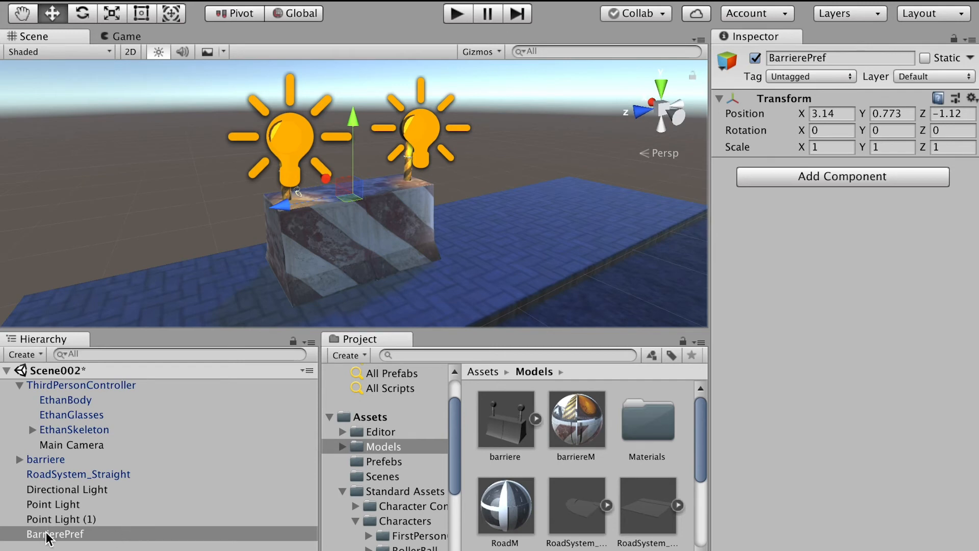
Parent barriere, Point Light and Point Light (1) under BarrierePref and collapse the group
click(42, 461)
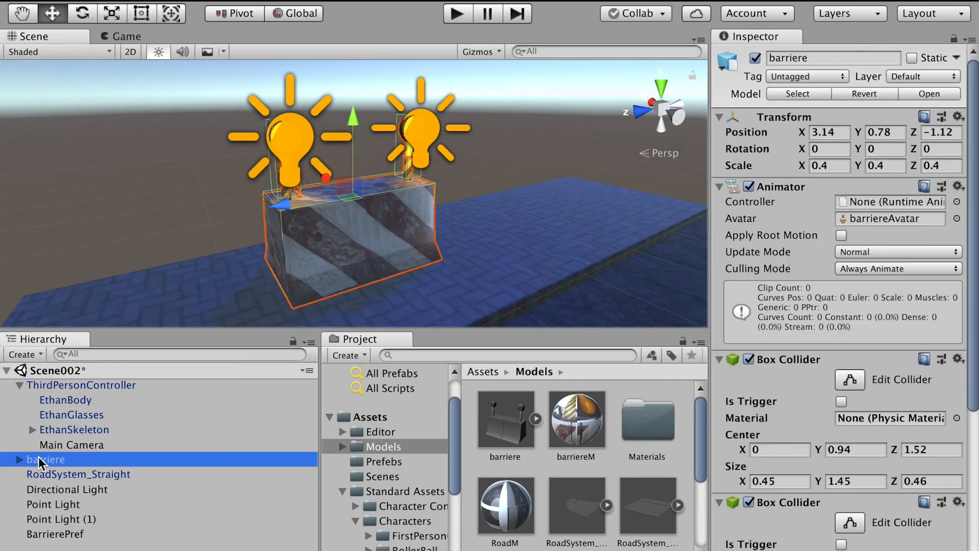
super+click(52, 505)
super+click(47, 519)
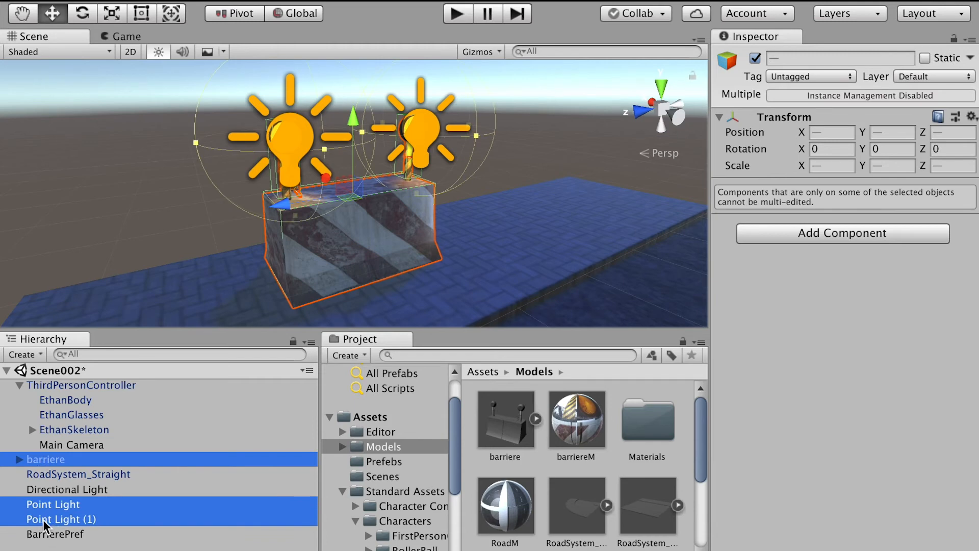
drag(46, 524, 53, 533)
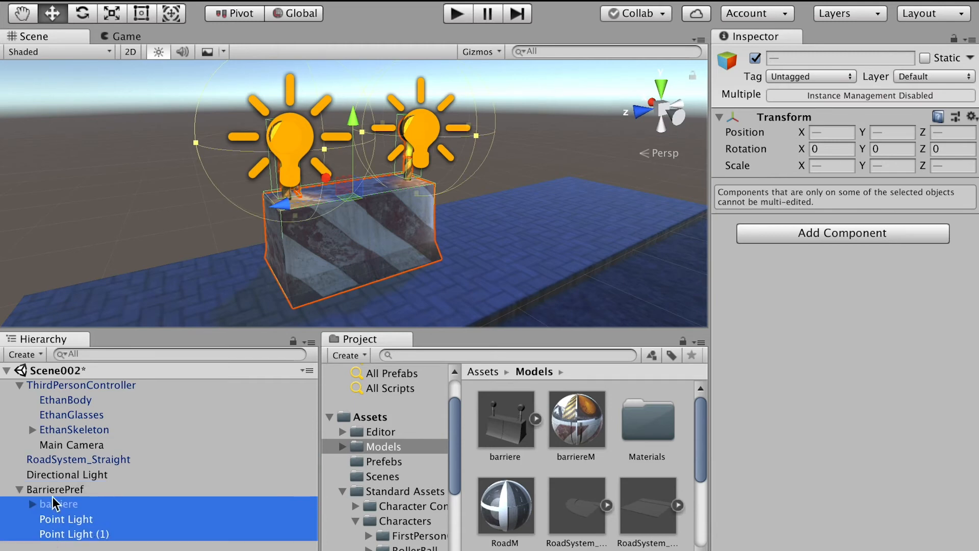
click(32, 489)
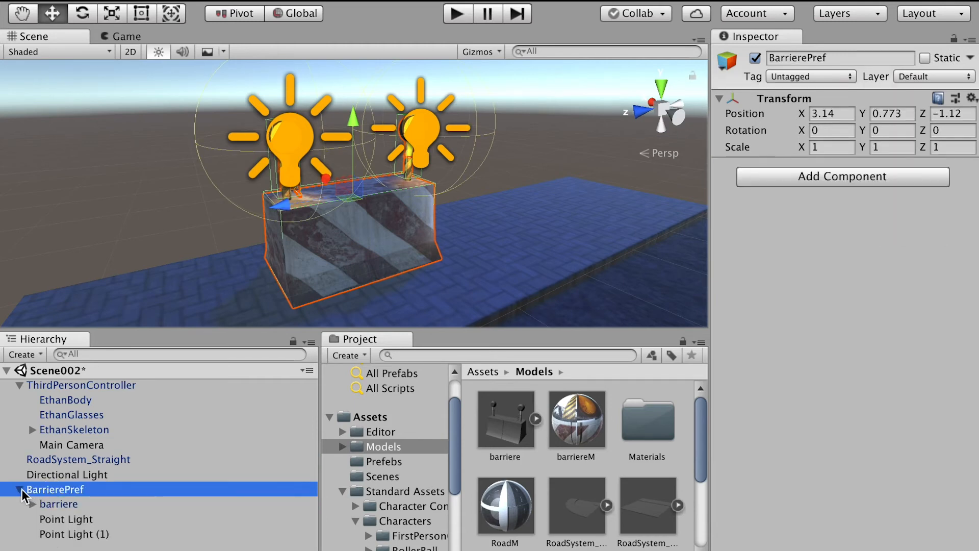
click(20, 489)
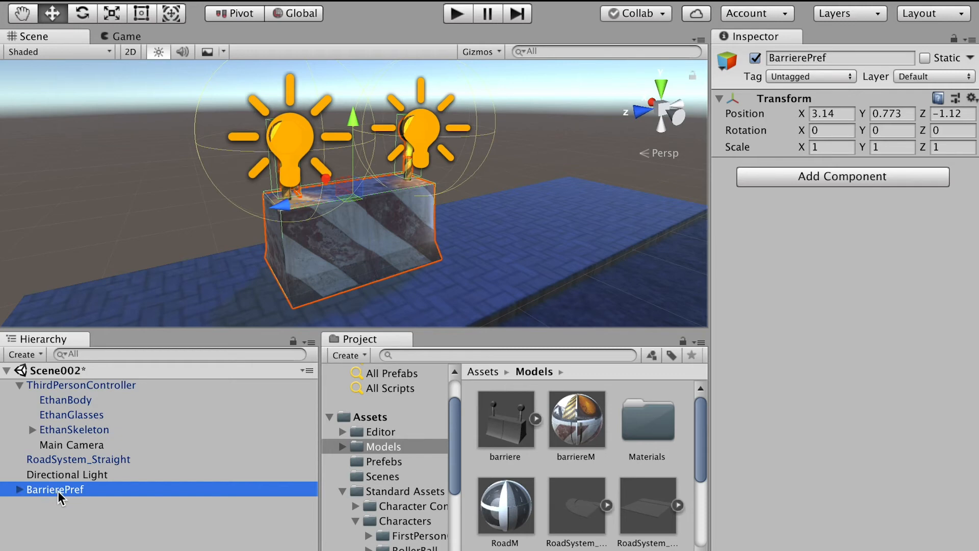
Create a new prefab named barrierePrefab in the Models folder
right_click(542, 462)
mouse_move(596, 327)
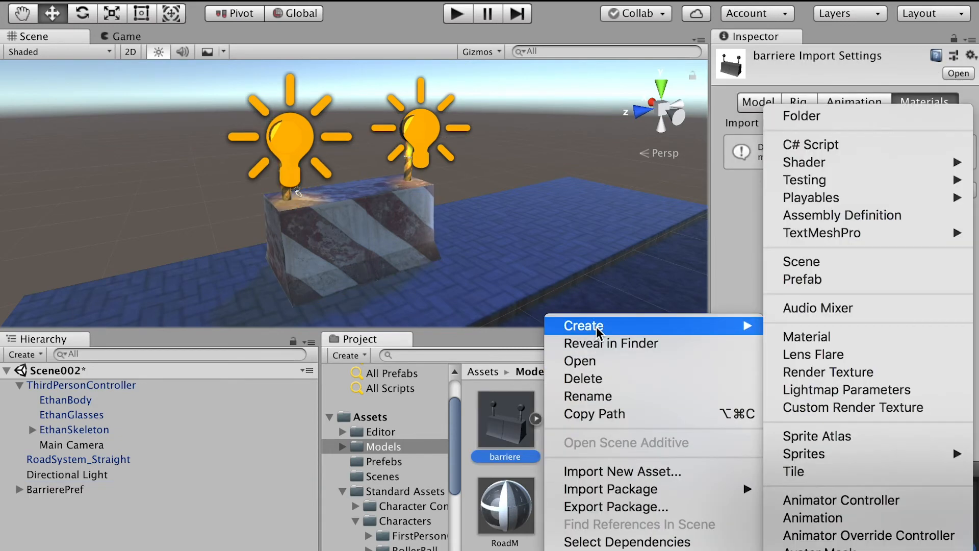
click(809, 280)
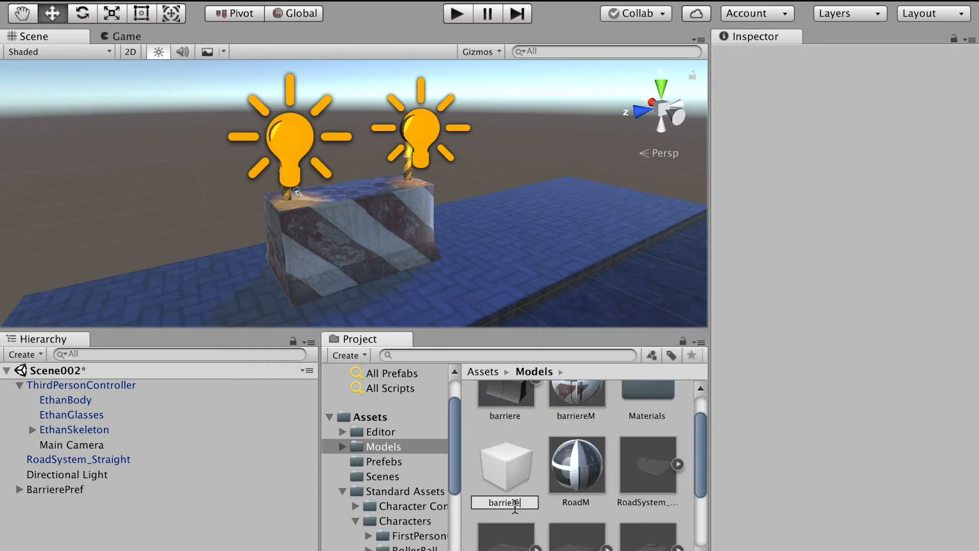
text(barrierePrefab)
key(Return)
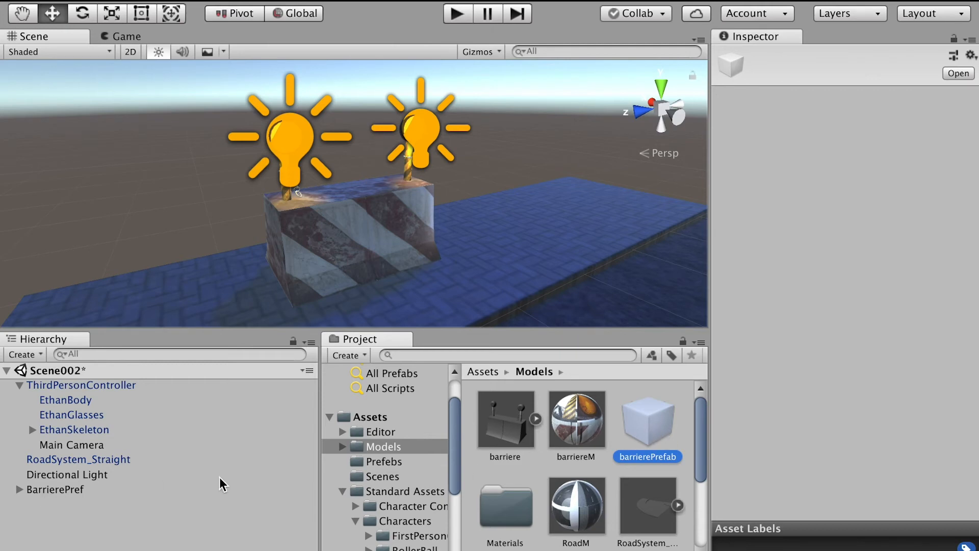
Store the BarrierePref group in the barrierePrefab asset and check its preview
drag(36, 492, 658, 434)
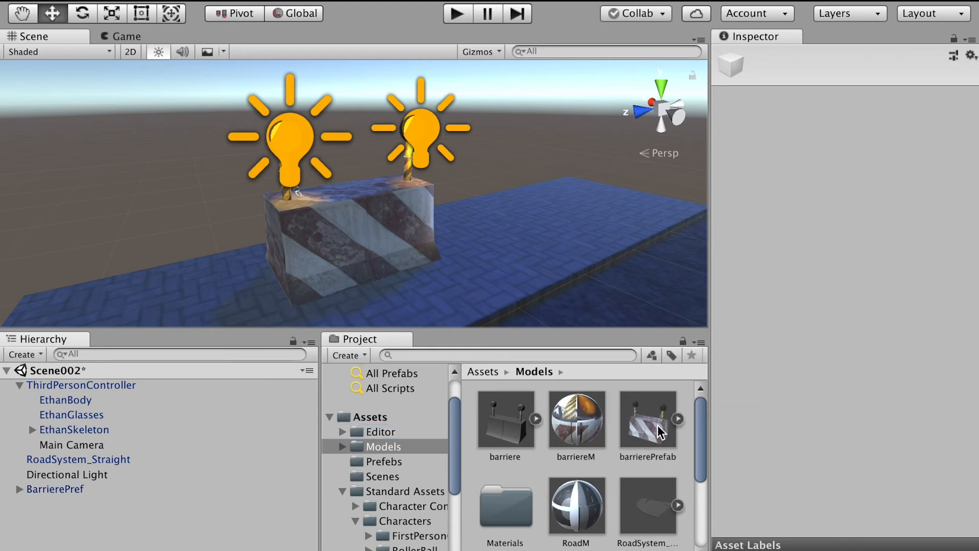
click(648, 439)
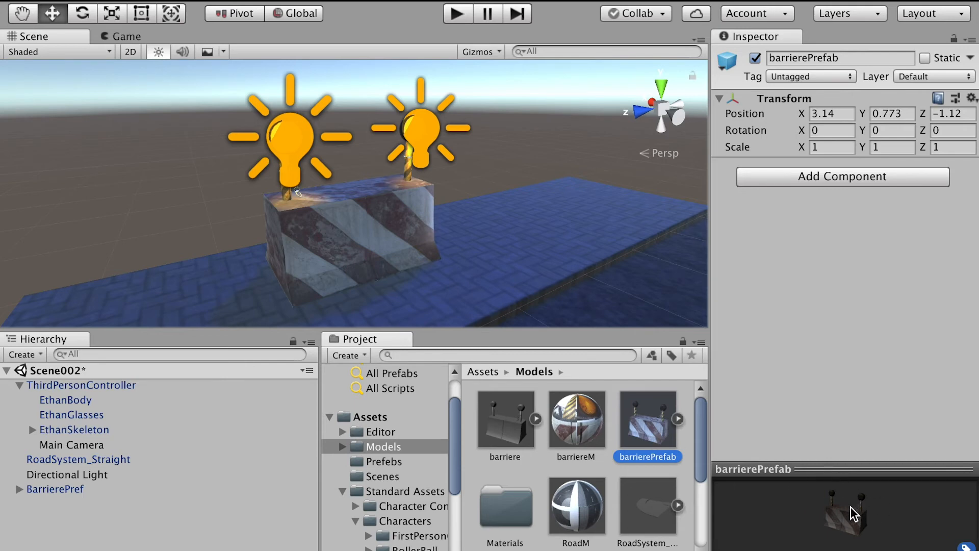
drag(850, 507, 802, 509)
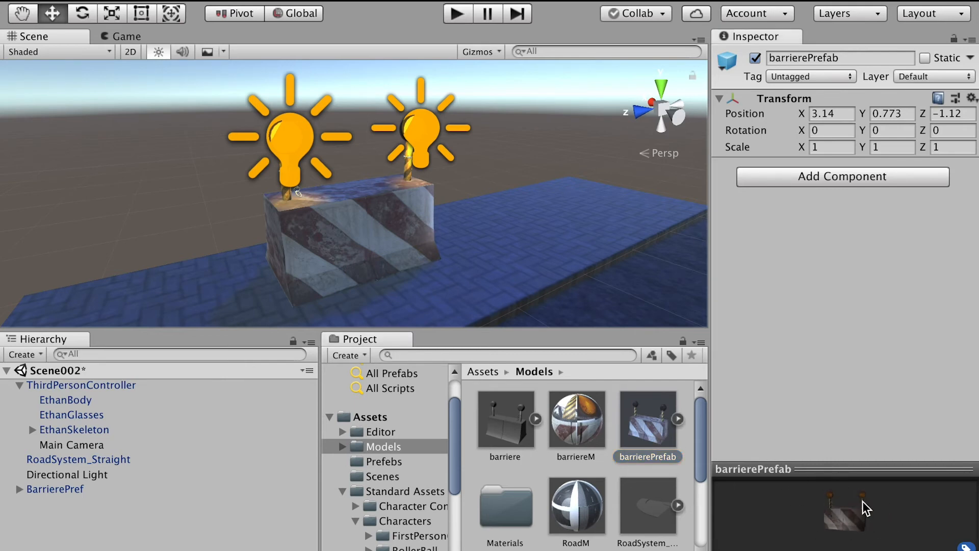
Delete the original BarrierePref group with its barrier and lights from the scene
click(19, 490)
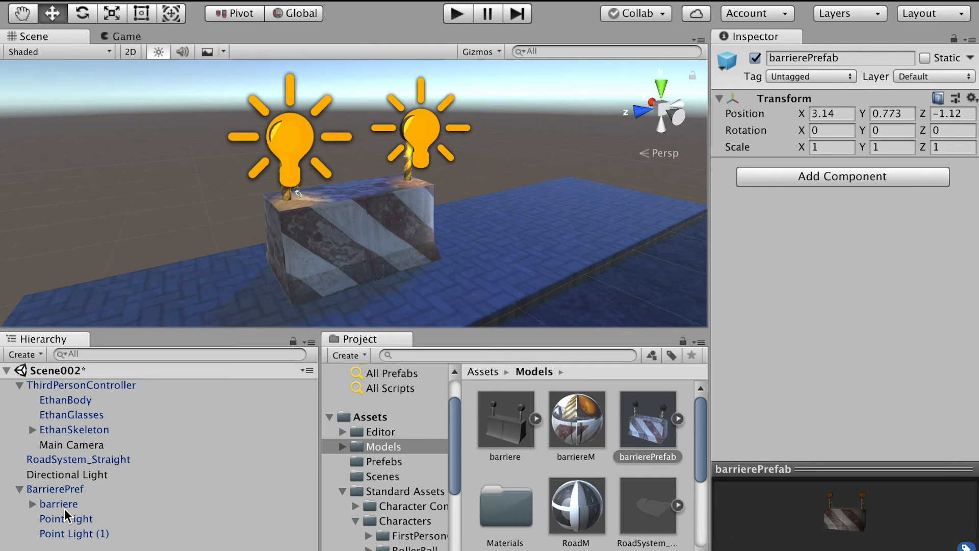
click(61, 489)
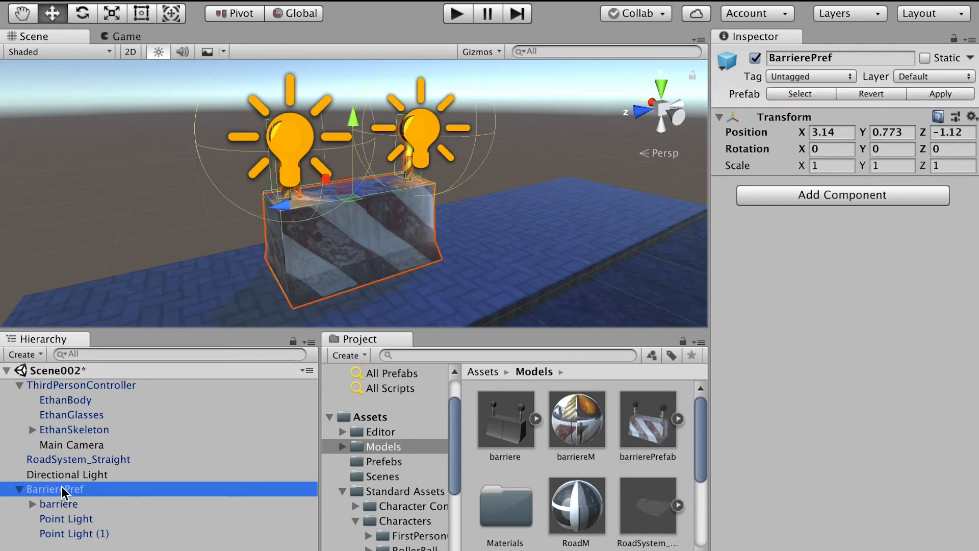
right_click(63, 491)
click(100, 515)
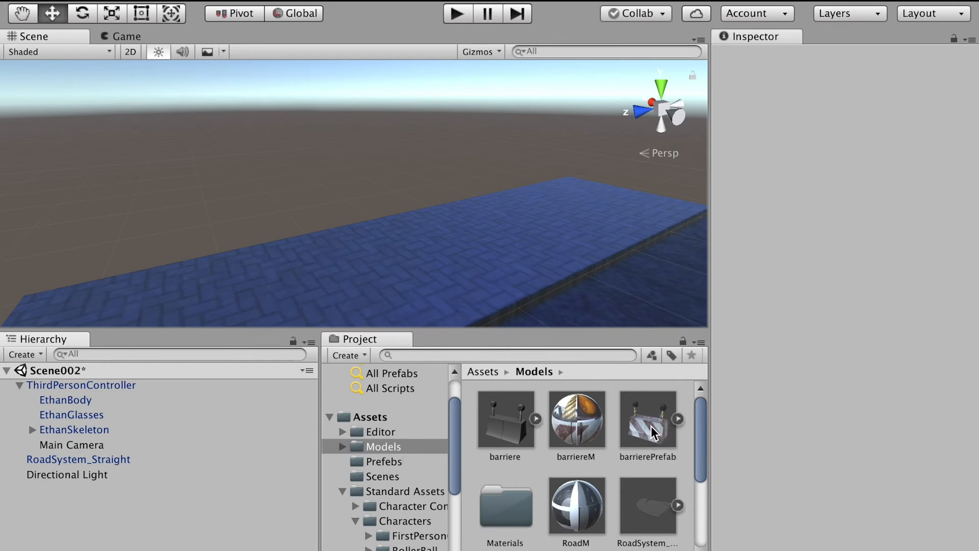
Place two barrierePrefab instances on the sidewalk, adjusting the second one's height to Y 0.815
drag(647, 433, 338, 126)
drag(646, 430, 510, 237)
drag(516, 170, 520, 104)
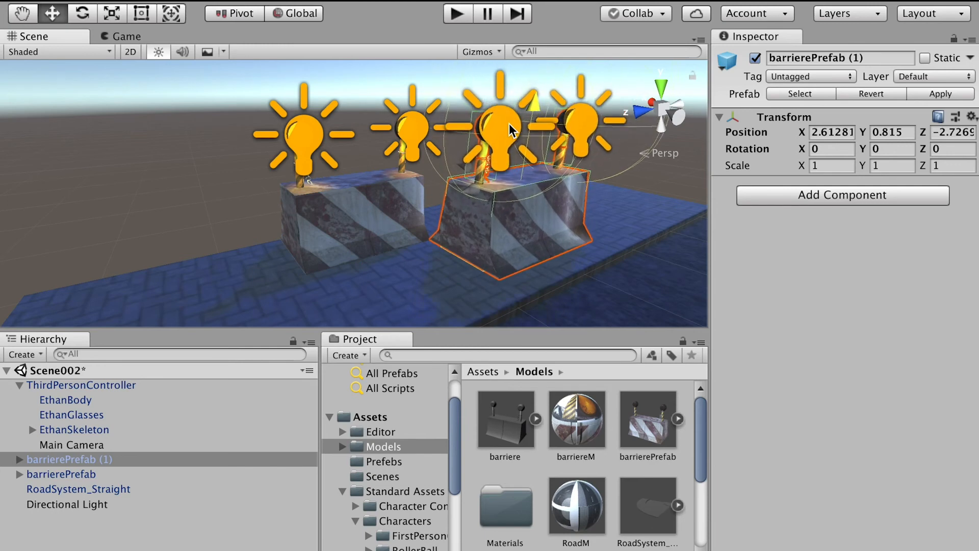
Inspect the barriere child and its colliders inside the first barrierePrefab instance
click(20, 474)
click(60, 490)
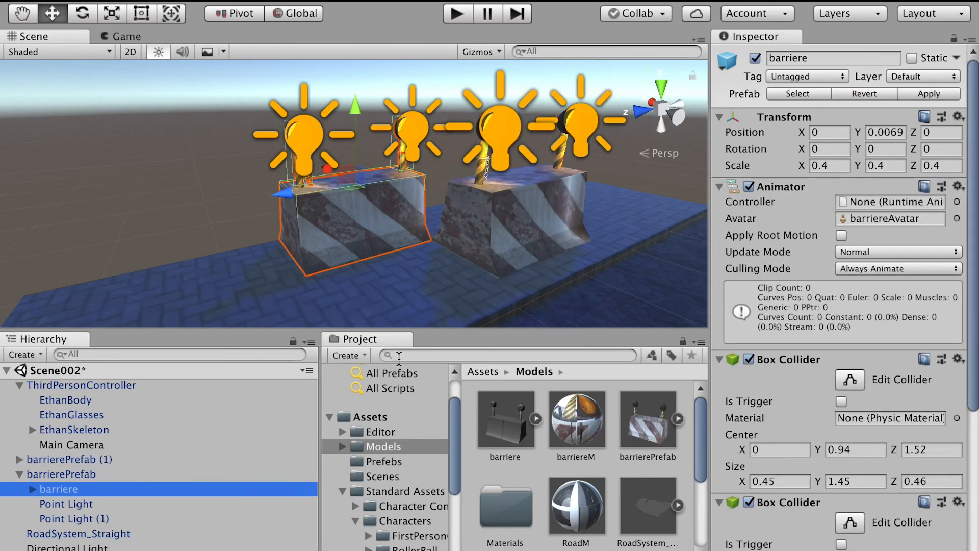
click(20, 475)
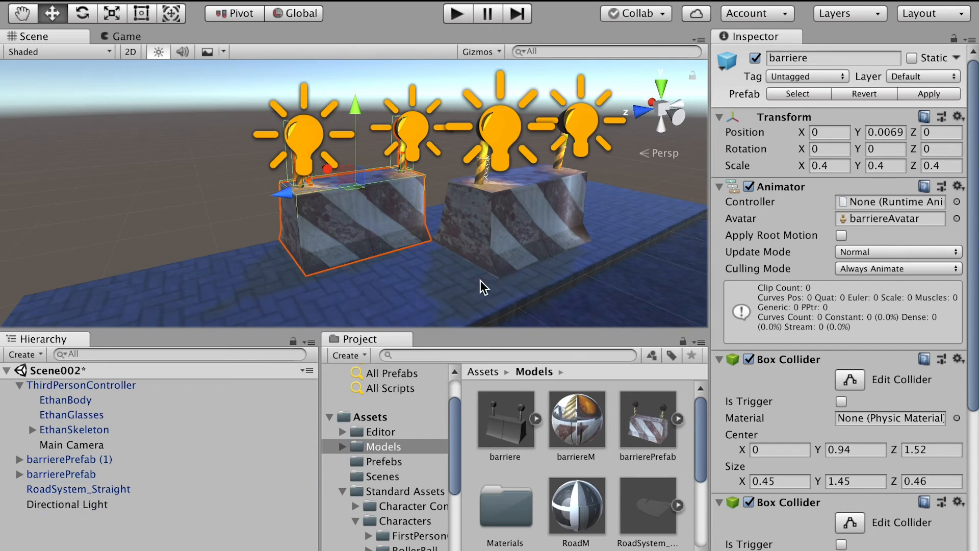
Move the second barrierePrefab instance along the sidewalk, away from the first barrier
alt+drag(403, 235, 368, 246)
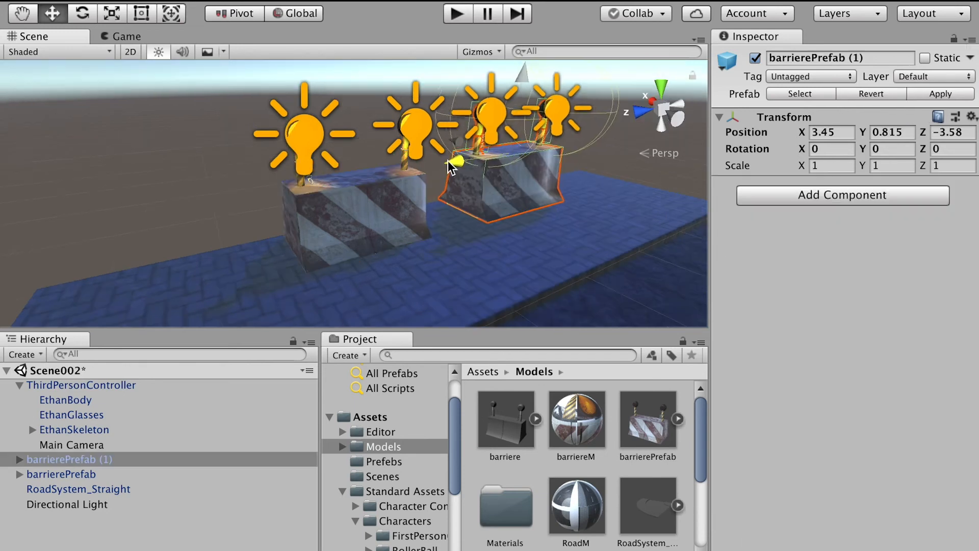
drag(454, 162, 441, 166)
click(589, 253)
mouse_move(589, 253)
alt+mouse_down()
mouse_move(465, 258)
mouse_move(597, 249)
alt+mouse_up()
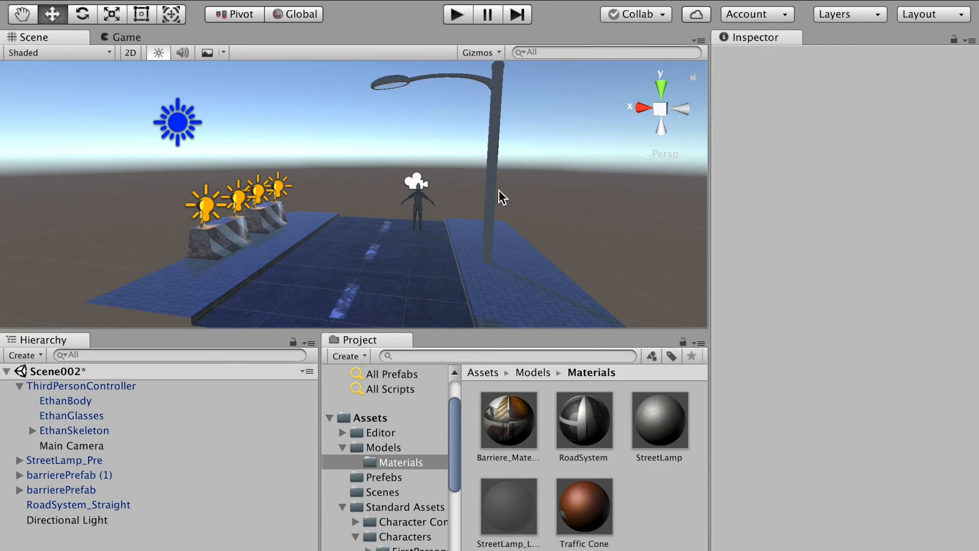
Add a spotlight to the scene and raise it beneath the street lamp's head to Y 3.67
click(293, 0)
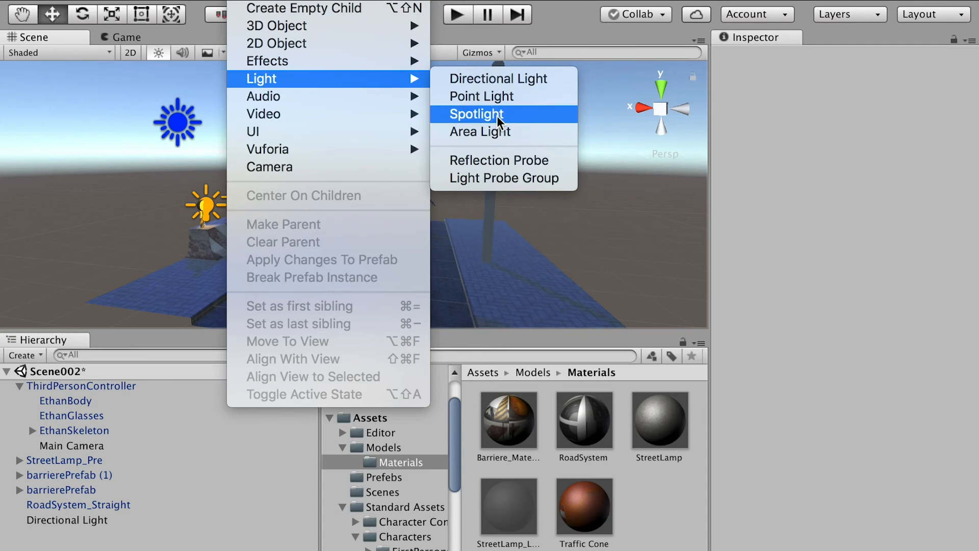
click(497, 115)
drag(353, 120, 353, 57)
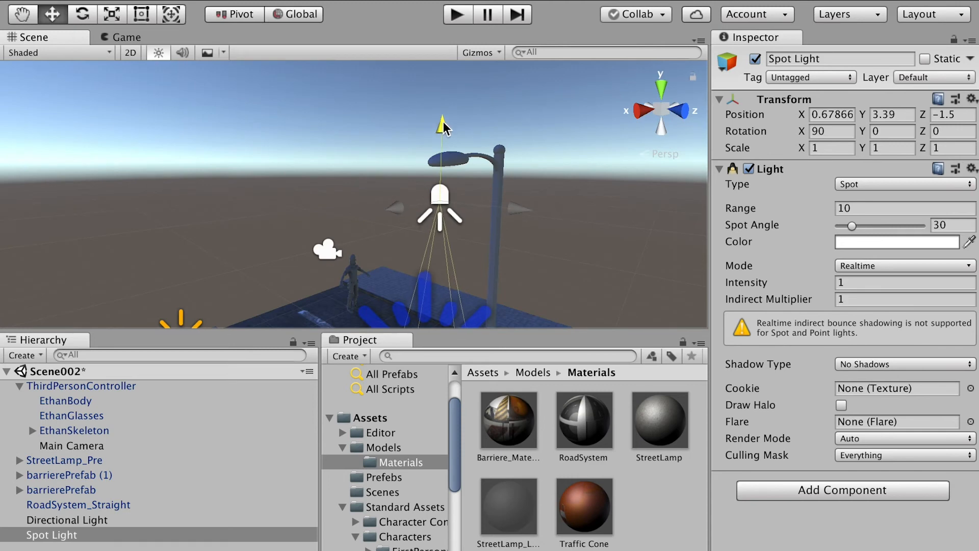
drag(443, 122, 443, 101)
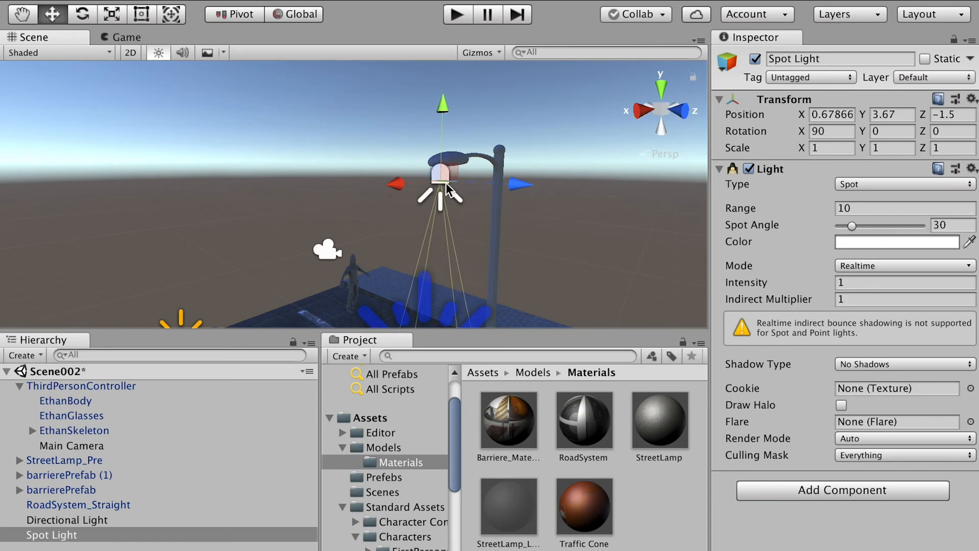
Reposition the spotlight at the street lamp's head, at about X -0.528, Y 3.857, Z -1.99
alt+right_drag(406, 171, 658, 318)
alt+drag(468, 205, 612, 240)
drag(632, 189, 294, 208)
drag(424, 160, 474, 157)
drag(552, 93, 401, 244)
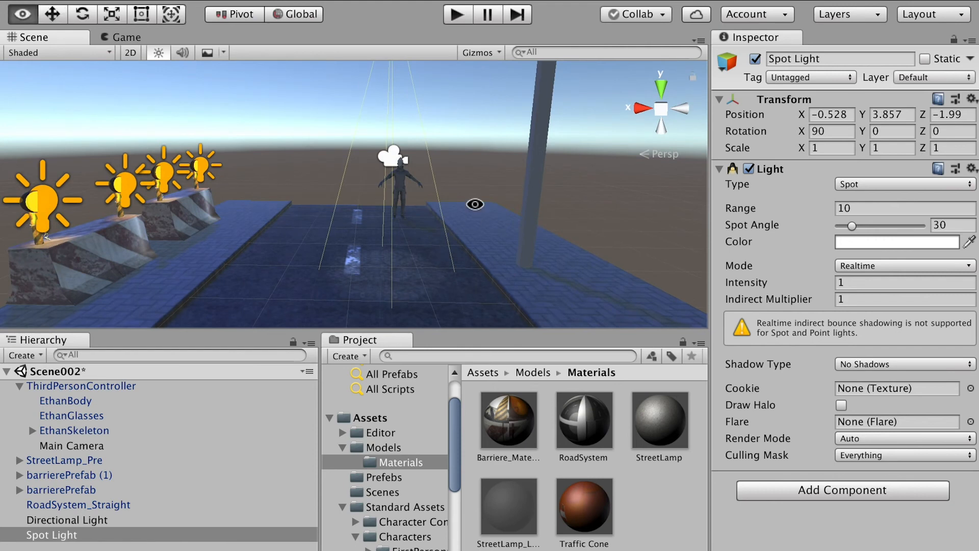
Adjust the spotlight's cone over the road to a range of about 4.15 and a spot angle of about 48.17
alt+drag(475, 204, 562, 225)
scroll(491, 293, down, 5)
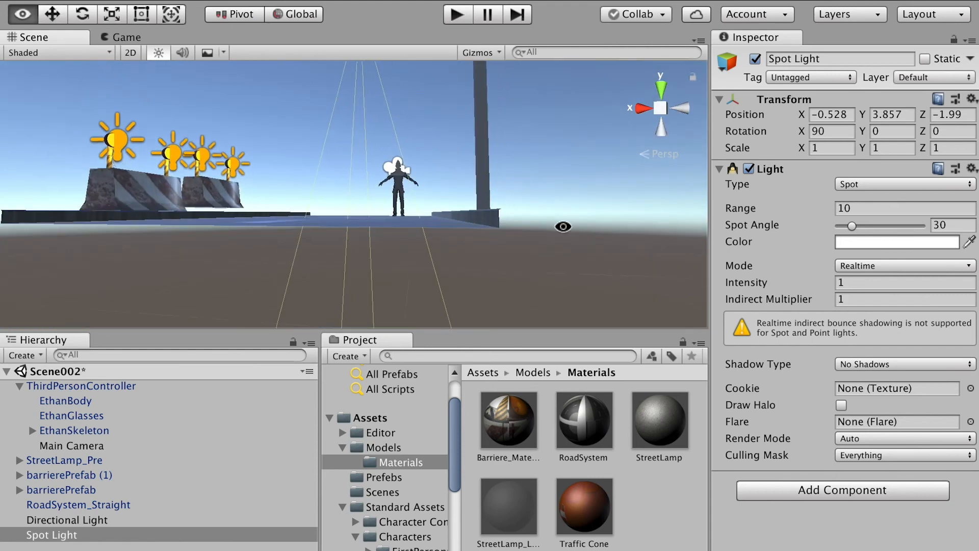
scroll(389, 288, down, 10)
alt+drag(361, 252, 362, 162)
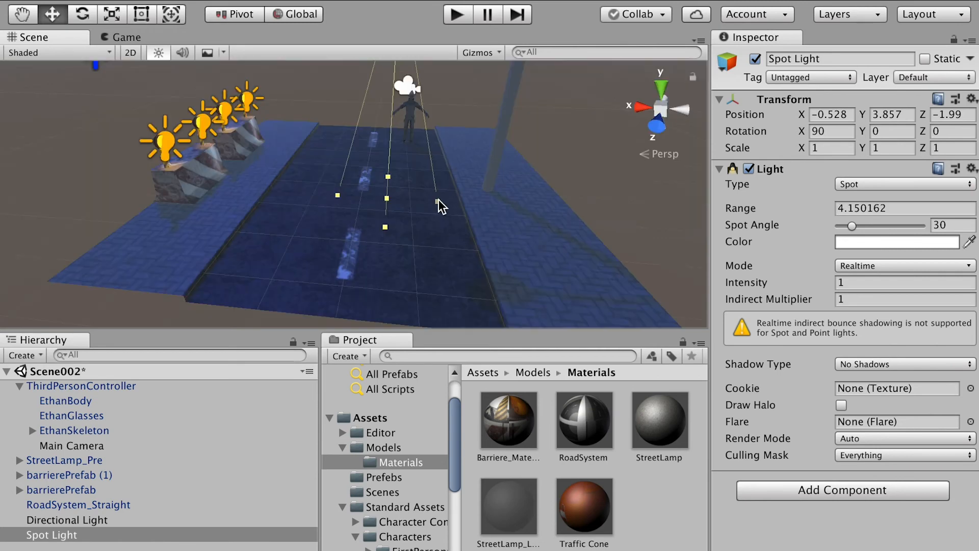
drag(439, 200, 472, 212)
alt+drag(434, 167, 489, 224)
Set the spotlight's intensity to 40 and its colour to orange FFA500
click(848, 283)
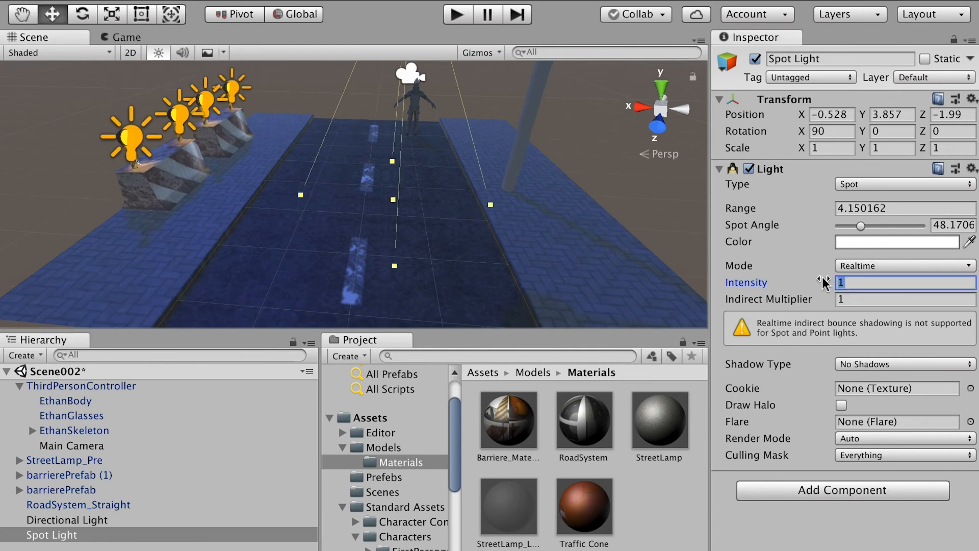
text(40)
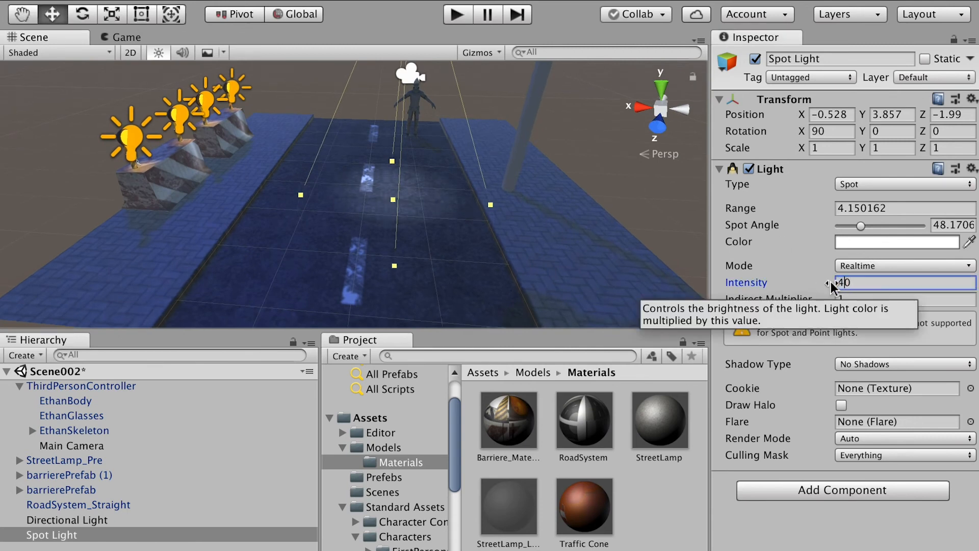
click(848, 241)
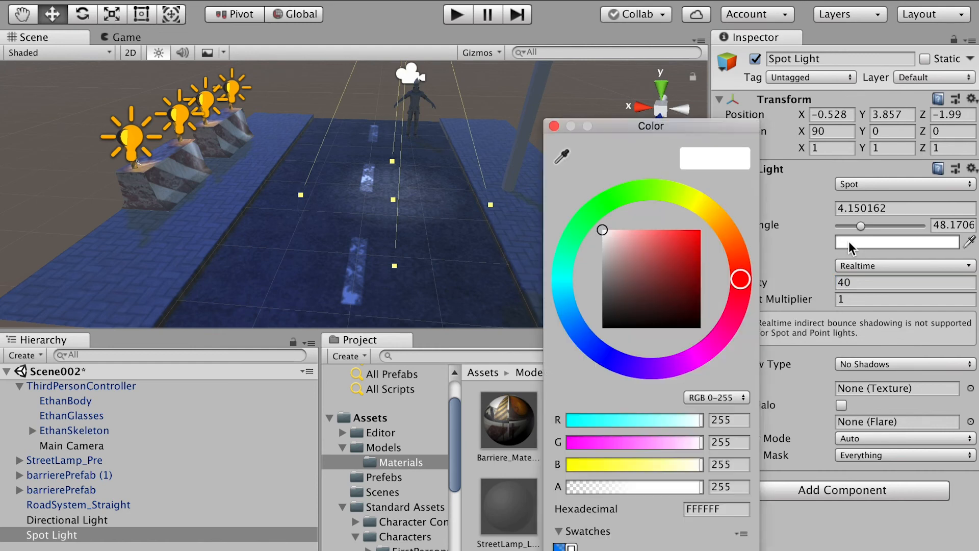
click(720, 223)
drag(675, 249, 722, 223)
click(723, 225)
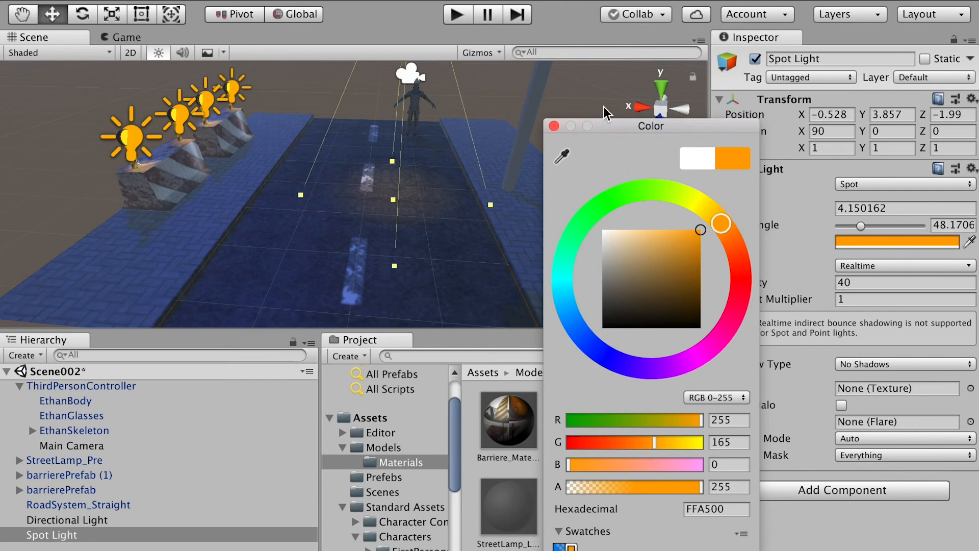
click(588, 89)
Examine the Directional Light's settings and the light types available for adding to the scene
right_drag(503, 216, 451, 92)
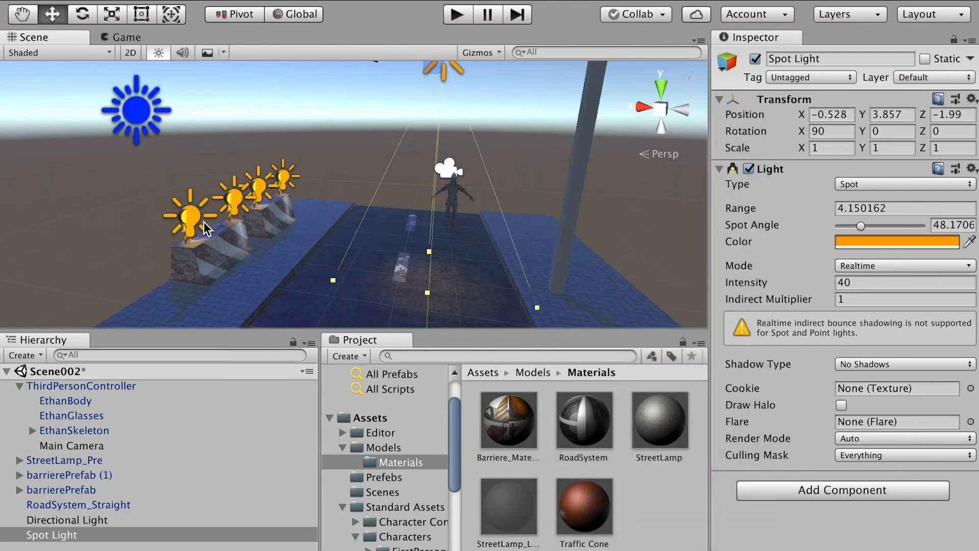
click(138, 112)
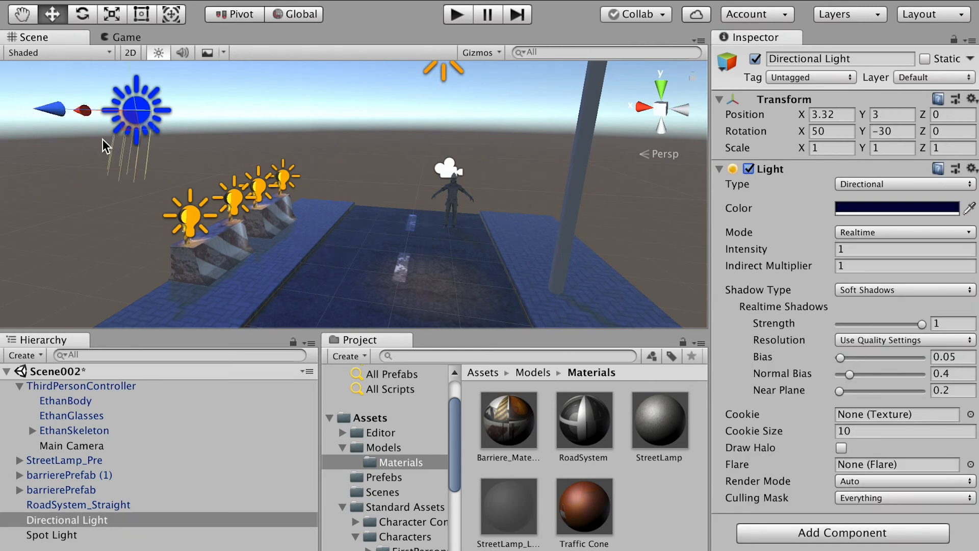
click(240, 0)
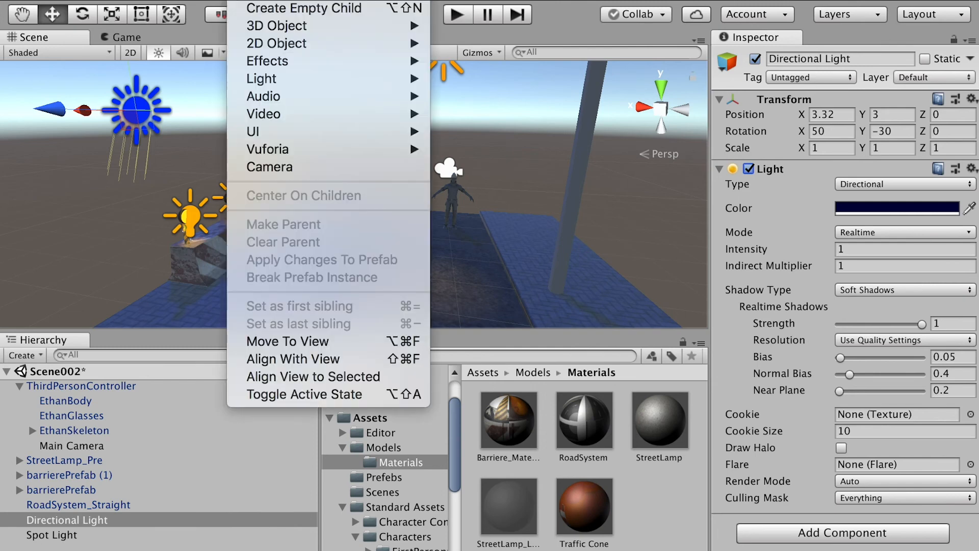
mouse_move(278, 79)
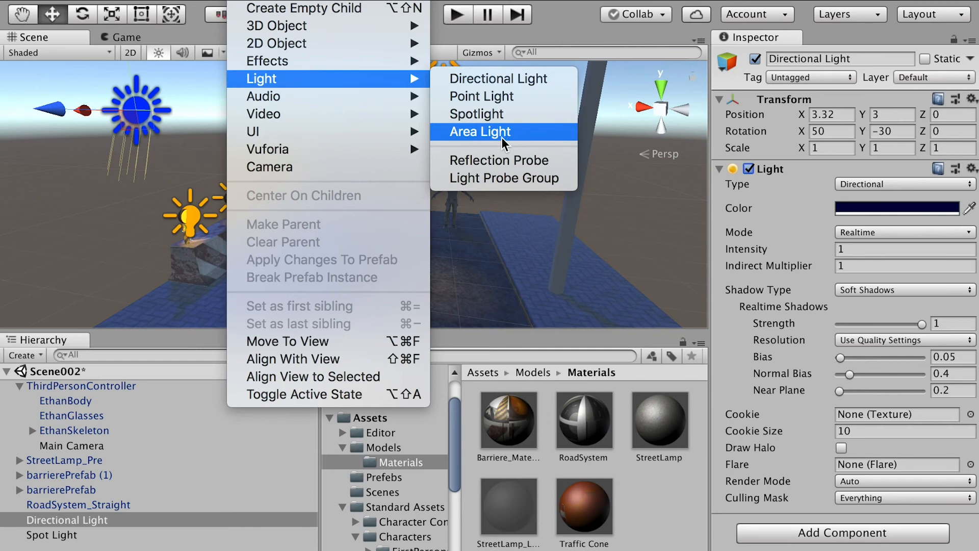
click(621, 214)
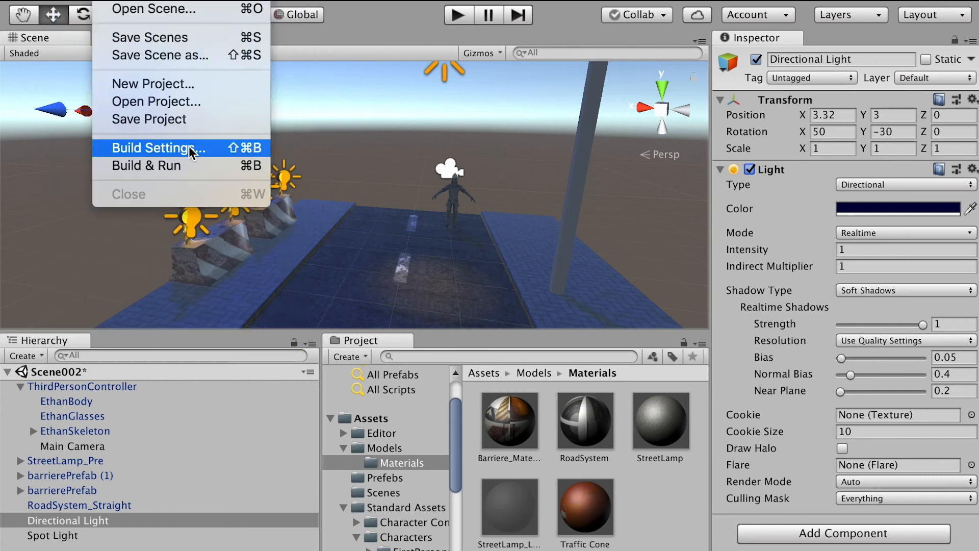
In the build settings, replace Scene001 with the open Scene002 and keep Mac OS X as the target platform
click(197, 150)
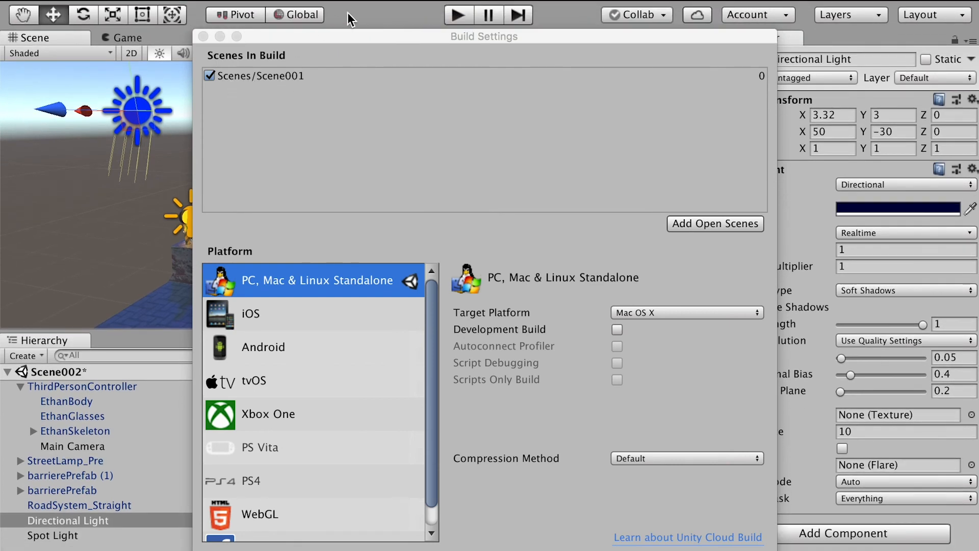
drag(347, 39, 766, 201)
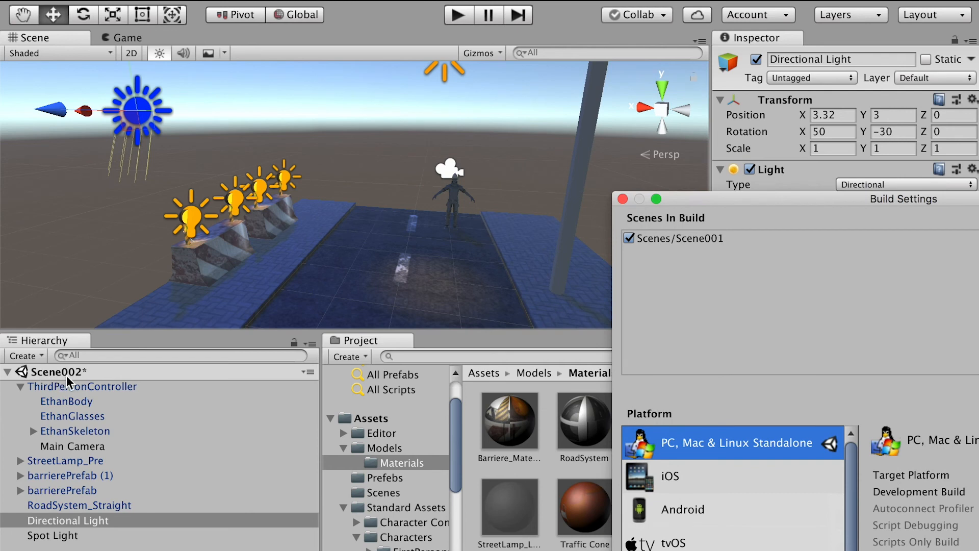
drag(693, 198, 317, 21)
right_click(371, 63)
click(421, 73)
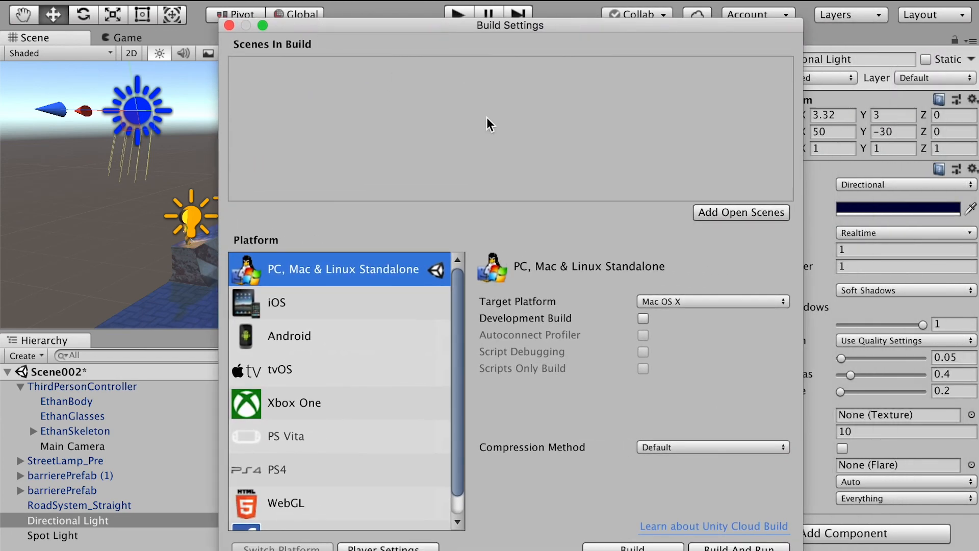
click(742, 212)
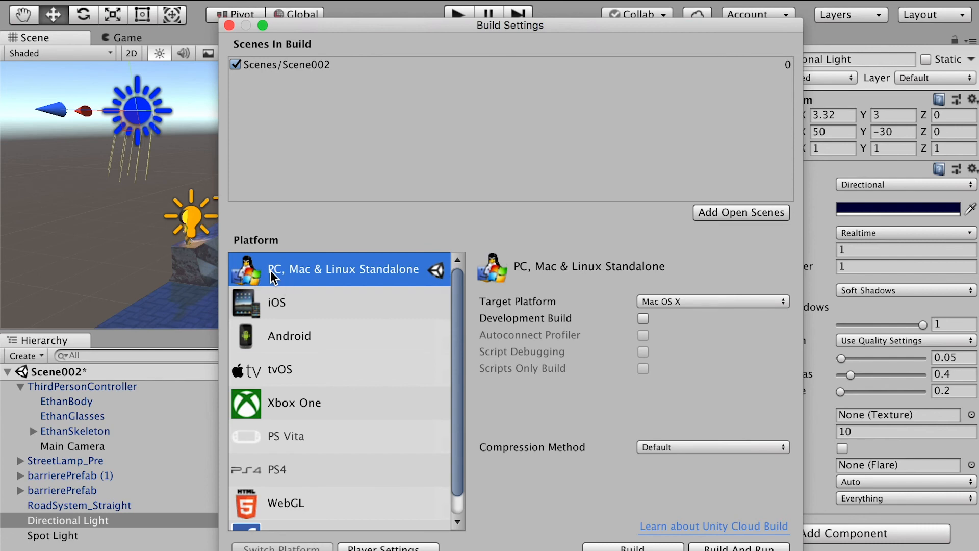
click(678, 303)
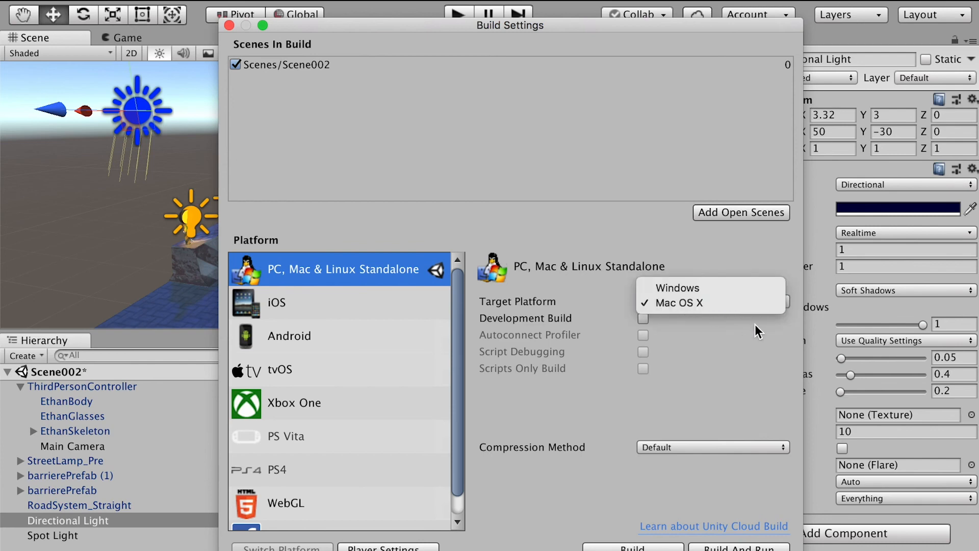
click(808, 320)
In the Player Settings, set the company name to Test and the product name to TestBuild
click(395, 545)
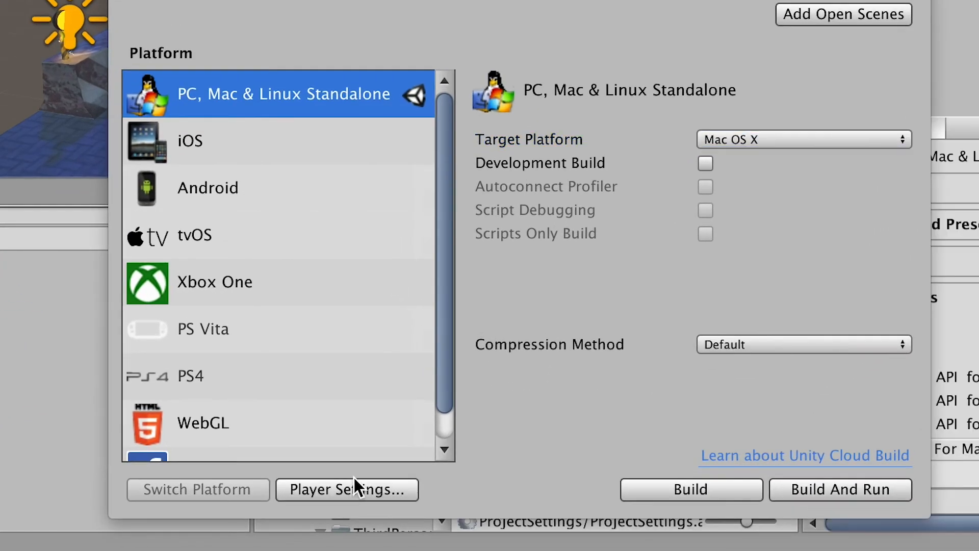
click(803, 97)
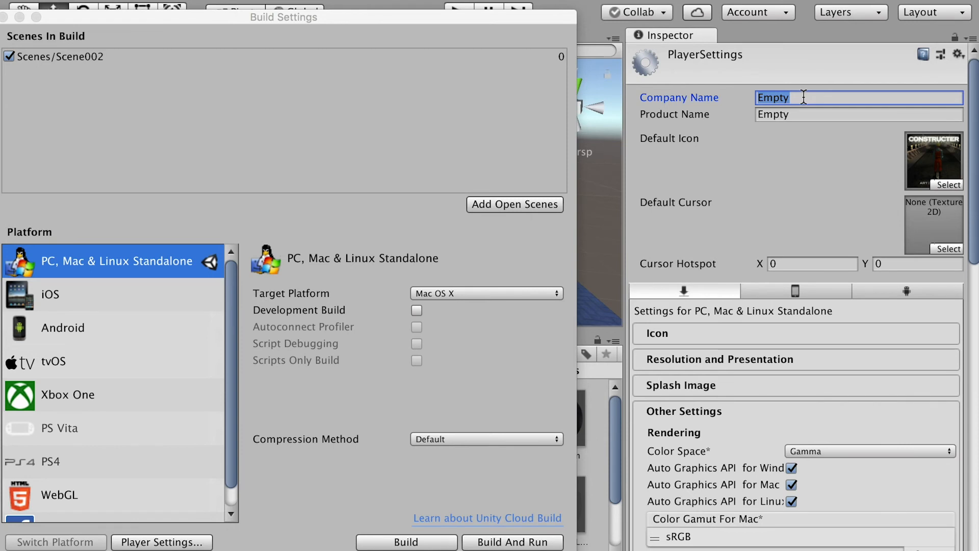
text(Test)
click(774, 114)
text(T)
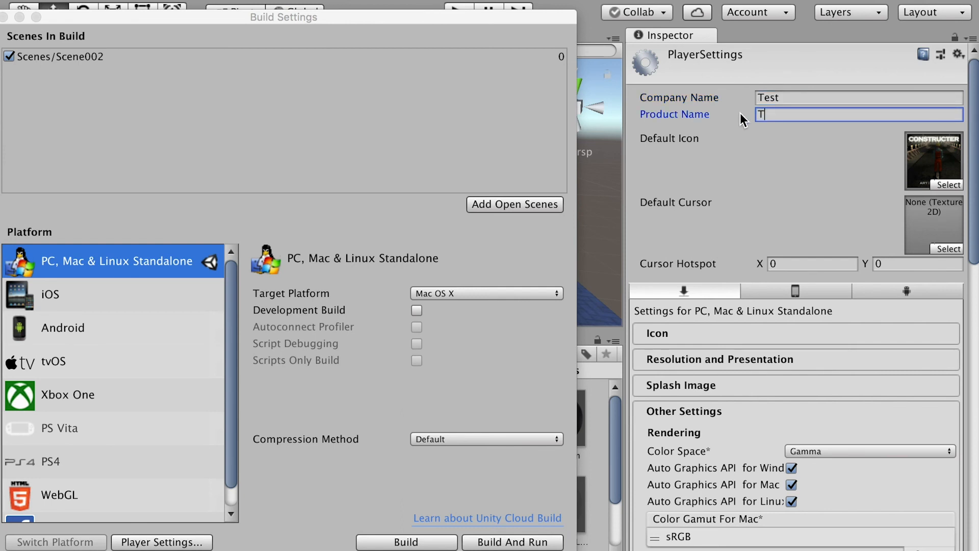
text(ES)
key(BackSpace)
key(BackSpace)
text(estBuild)
Review the Player Settings from the default icon to the Mac App Store bundle identifier and the configuration and logging options
click(955, 183)
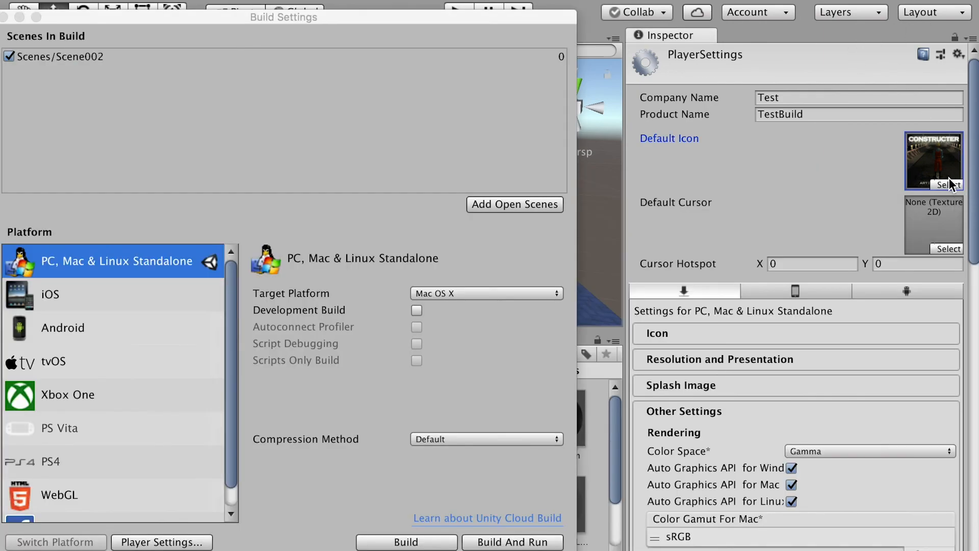
drag(972, 232, 957, 410)
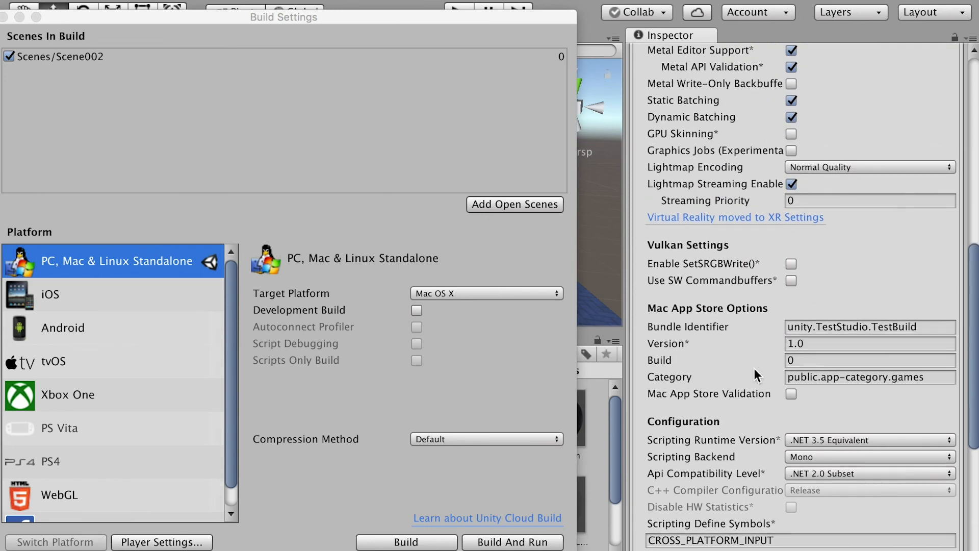
click(822, 324)
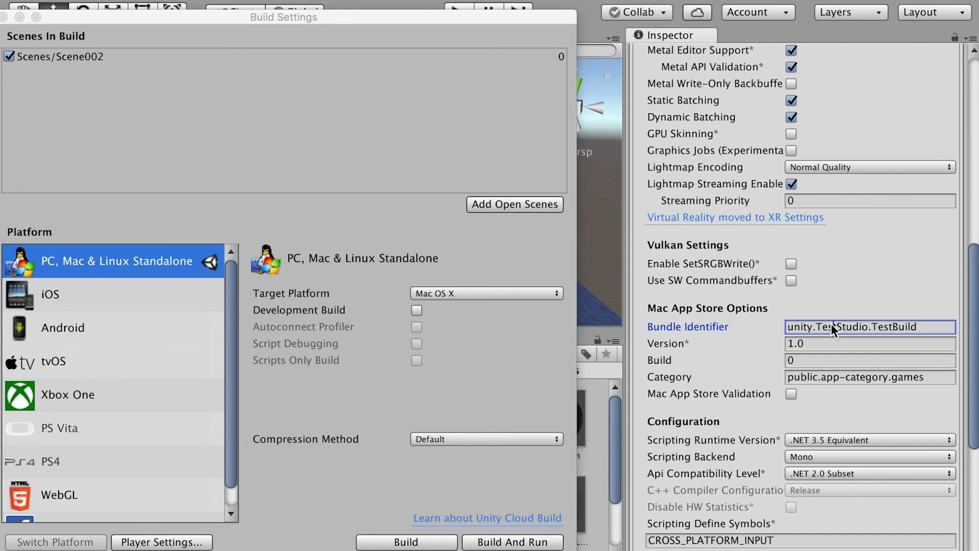
click(869, 326)
double_click(826, 327)
scroll(958, 368, down, 10)
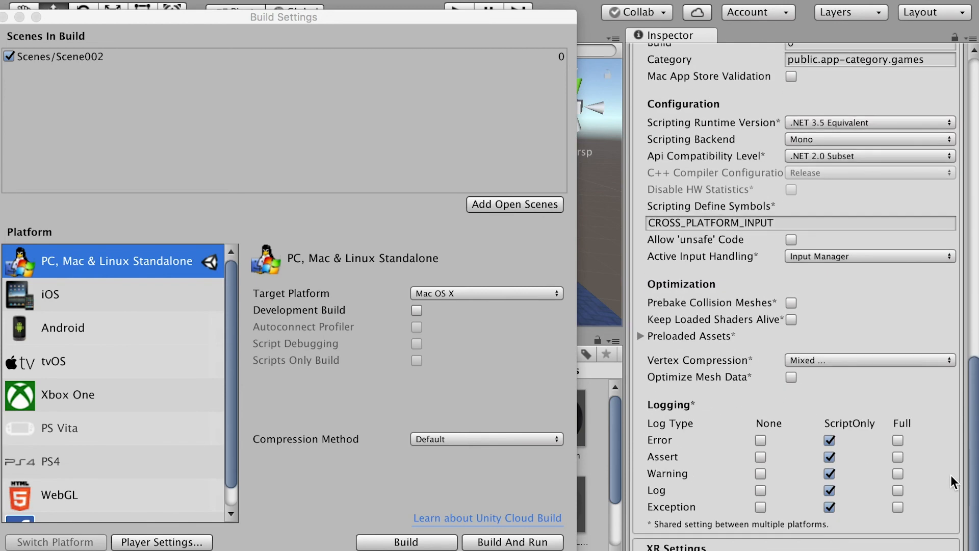
Build the Mac application as TestBuild in the Ex001_Constructer folder
click(431, 545)
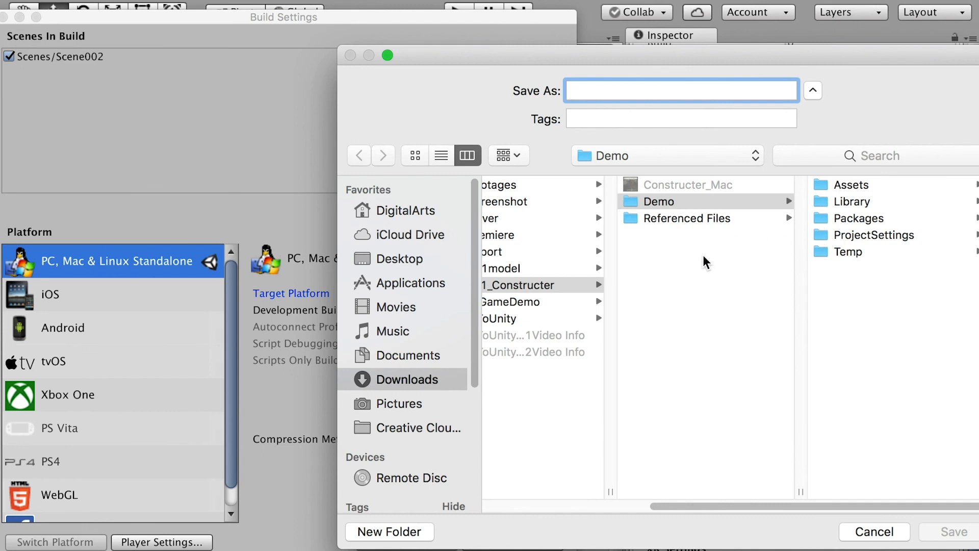
click(711, 267)
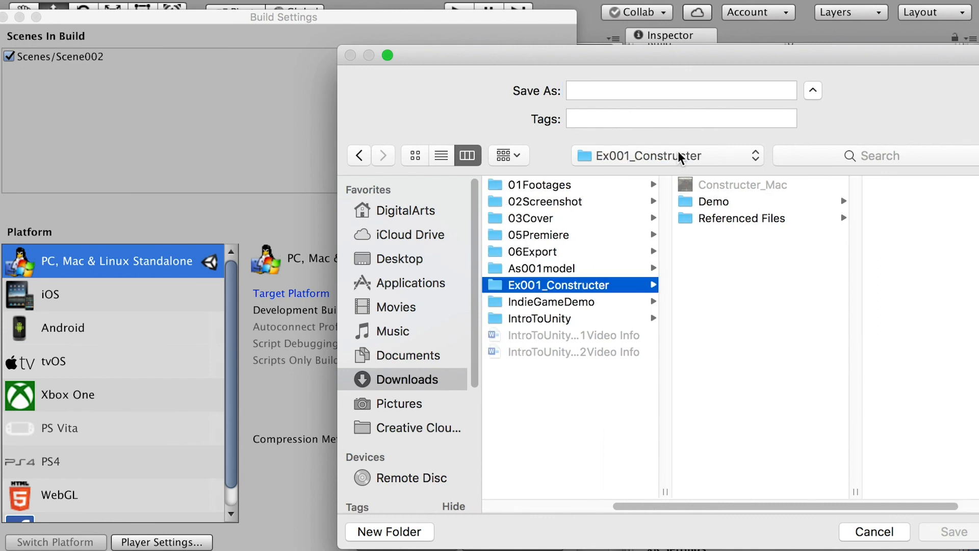
click(607, 91)
text(TestBuild)
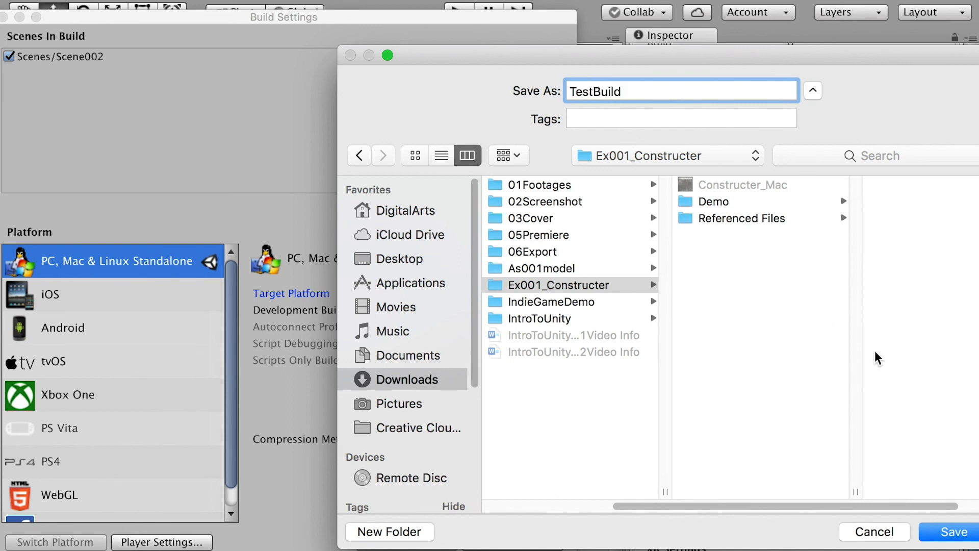
click(959, 532)
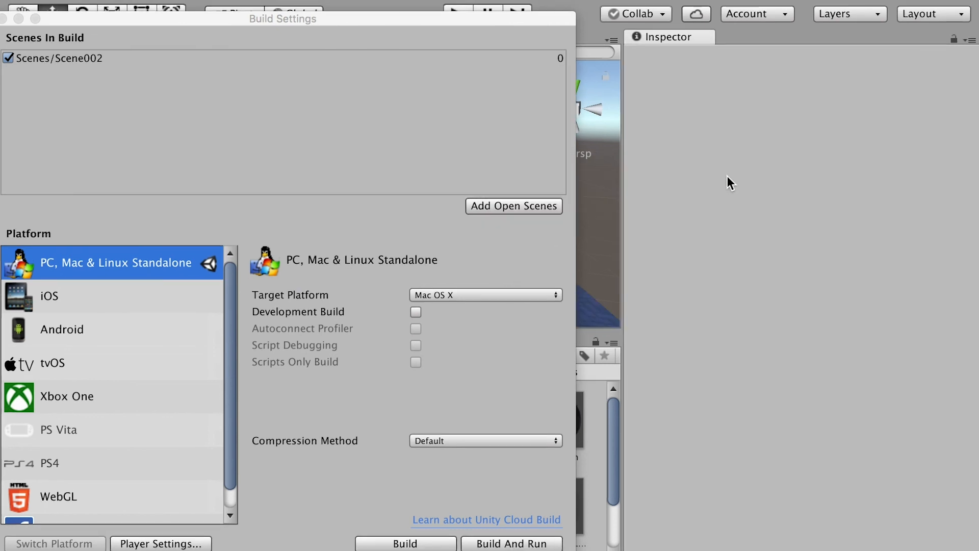
Switch to Finder and launch TestBuild from the Ex001_Constructer folder, windowed at 1440 x 900 with Good graphics quality
key(super+Tab)
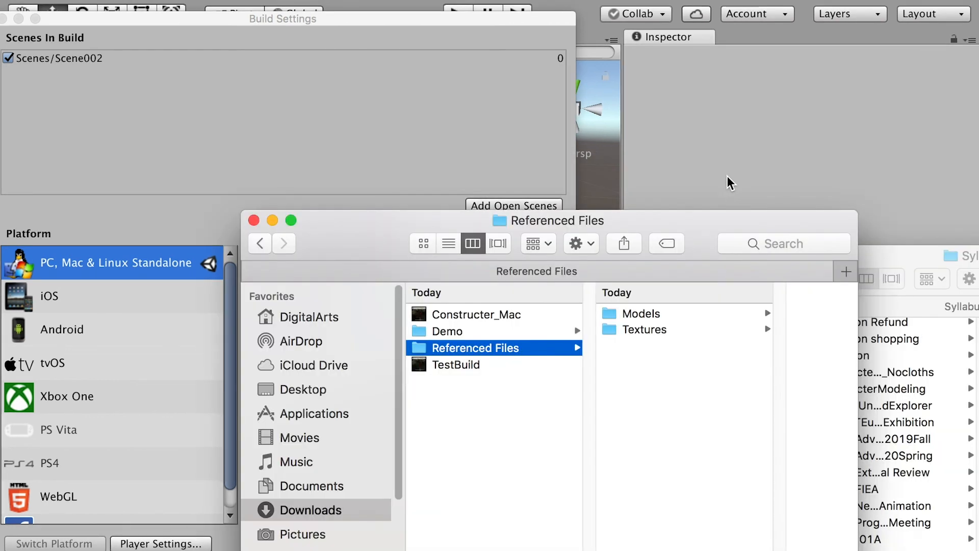
click(457, 364)
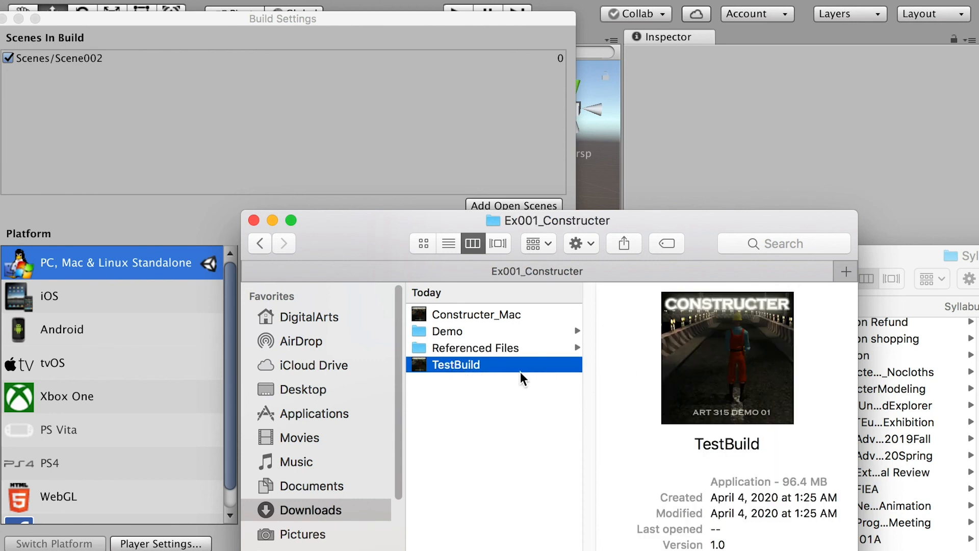
double_click(470, 365)
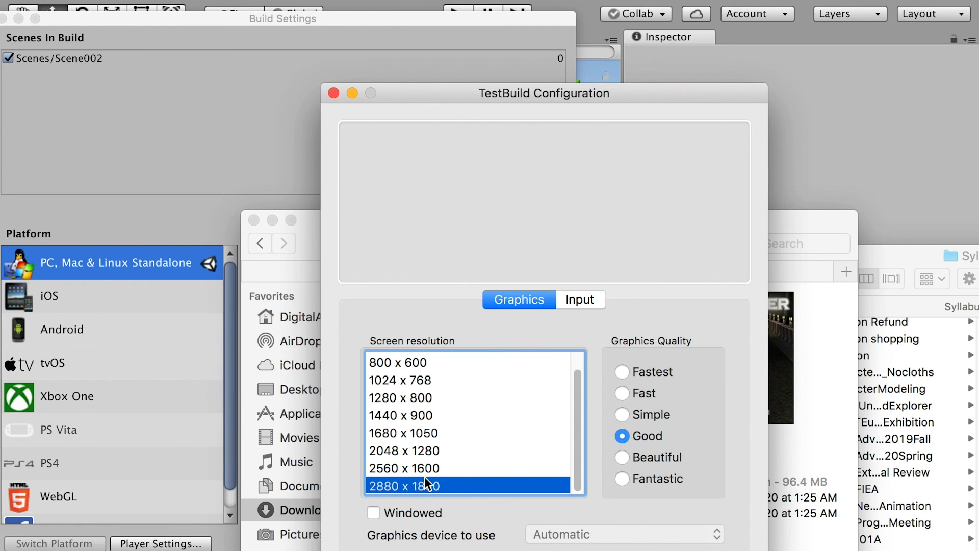
click(412, 416)
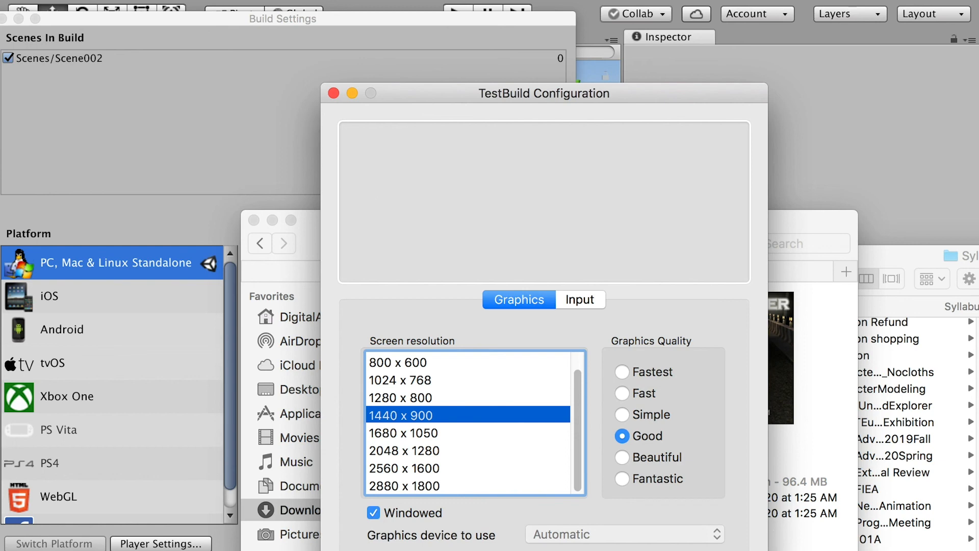
key(Return)
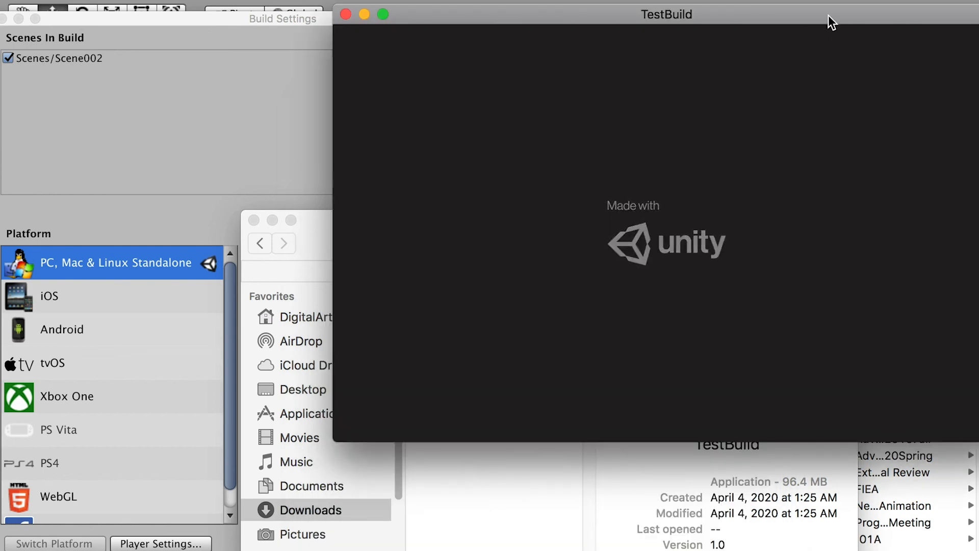
Move the TestBuild window fully into view and run the character around the road, barriers and street lamp to test the build
drag(828, 15, 656, 46)
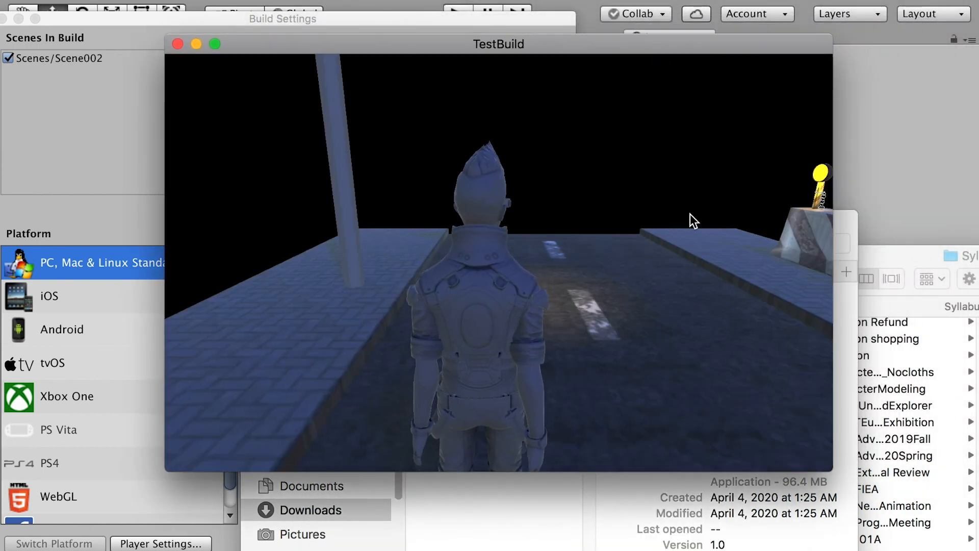
key(d)
key(w)
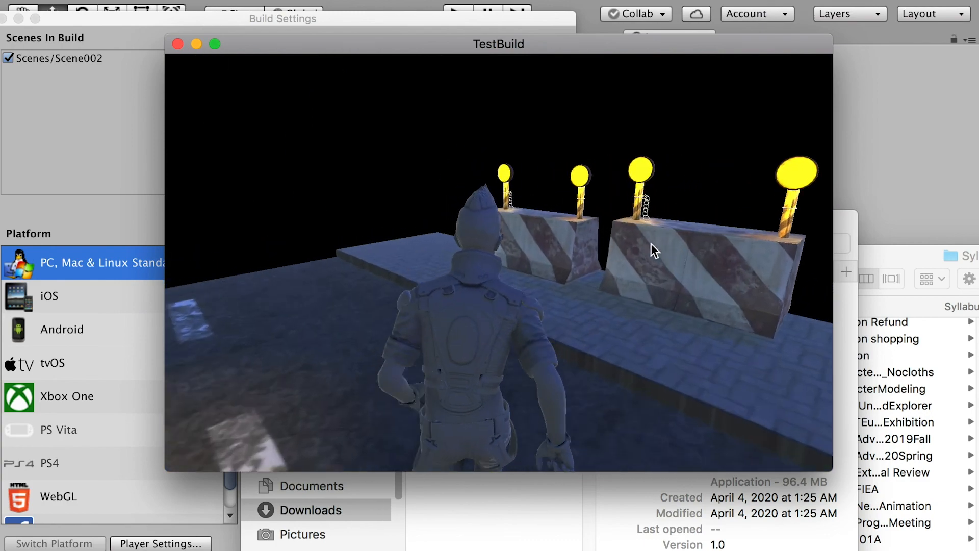
key(d)
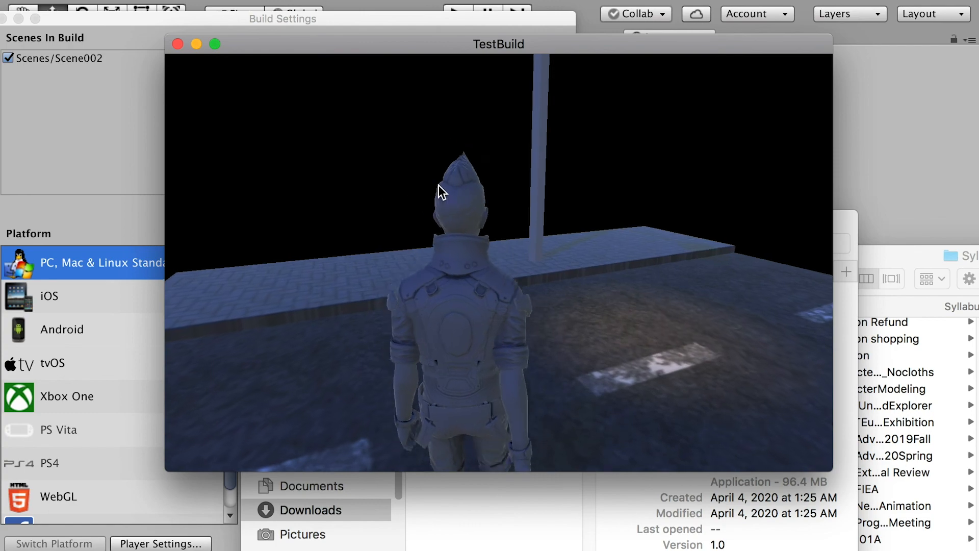
key(w)
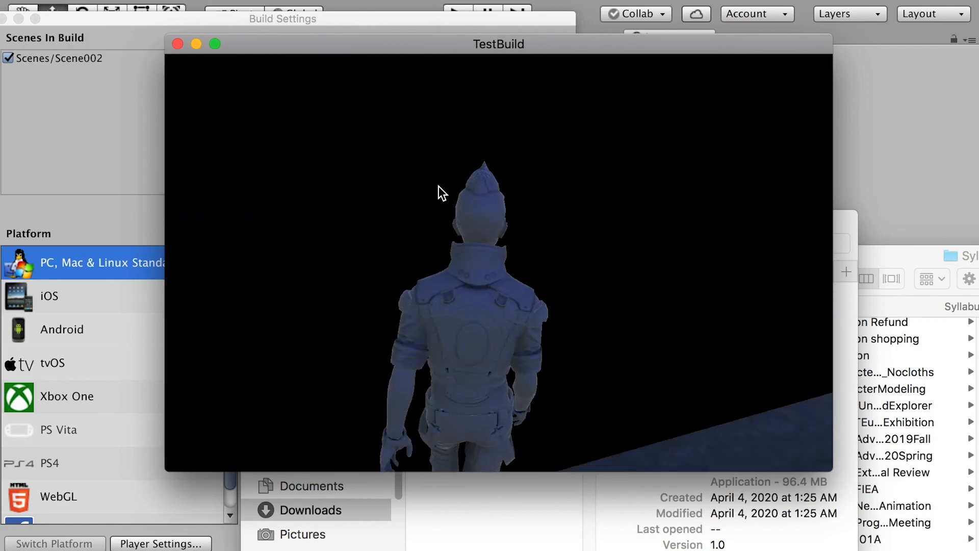
key(d)
key(w)
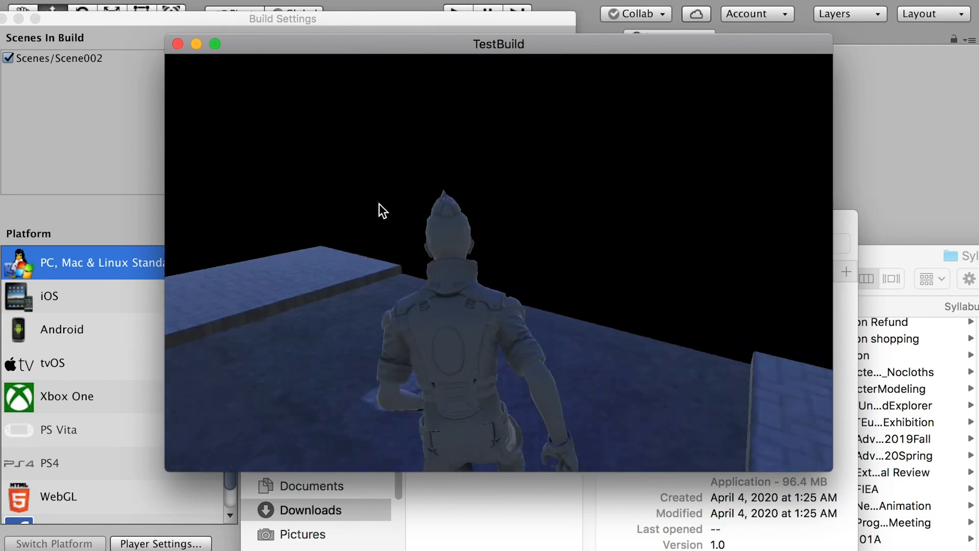
key(w)
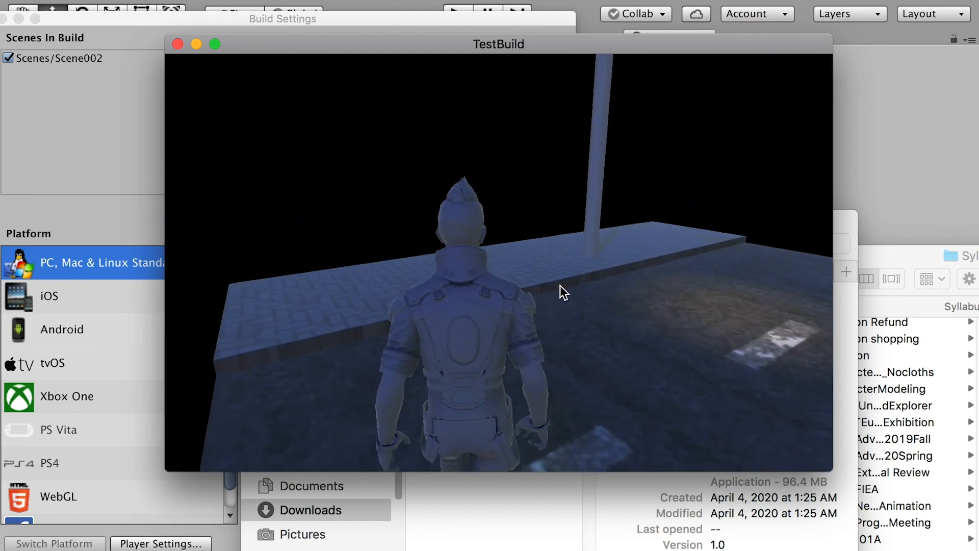
key(d)
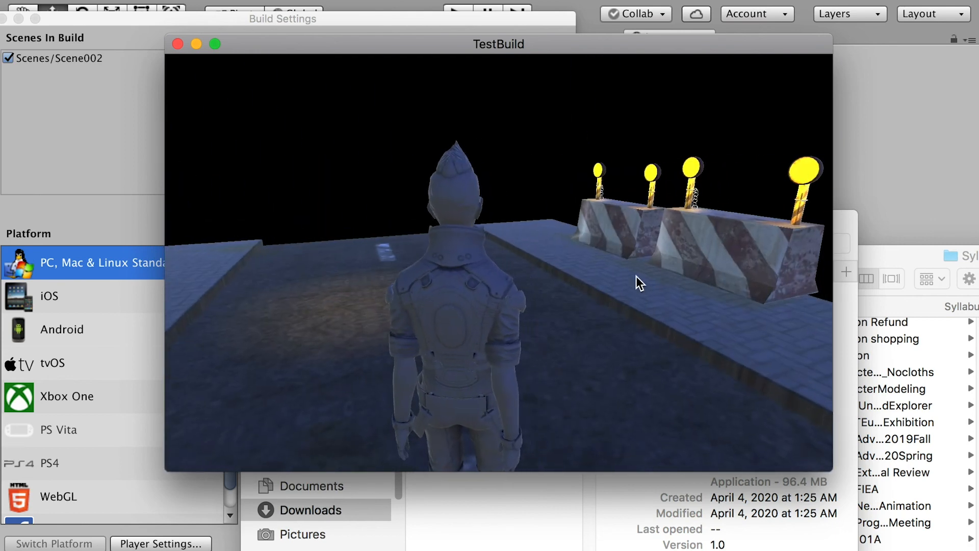